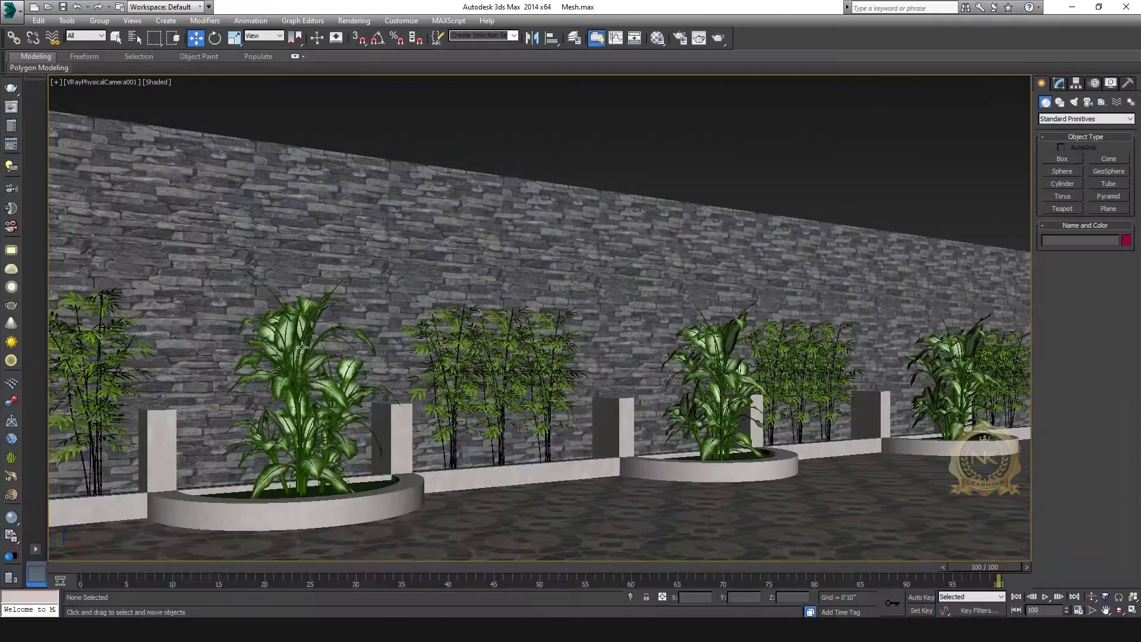
- Examine the planters, plants and stone wall in the camera view and the top view
key(d)
key(alt+w)
click(287, 291)
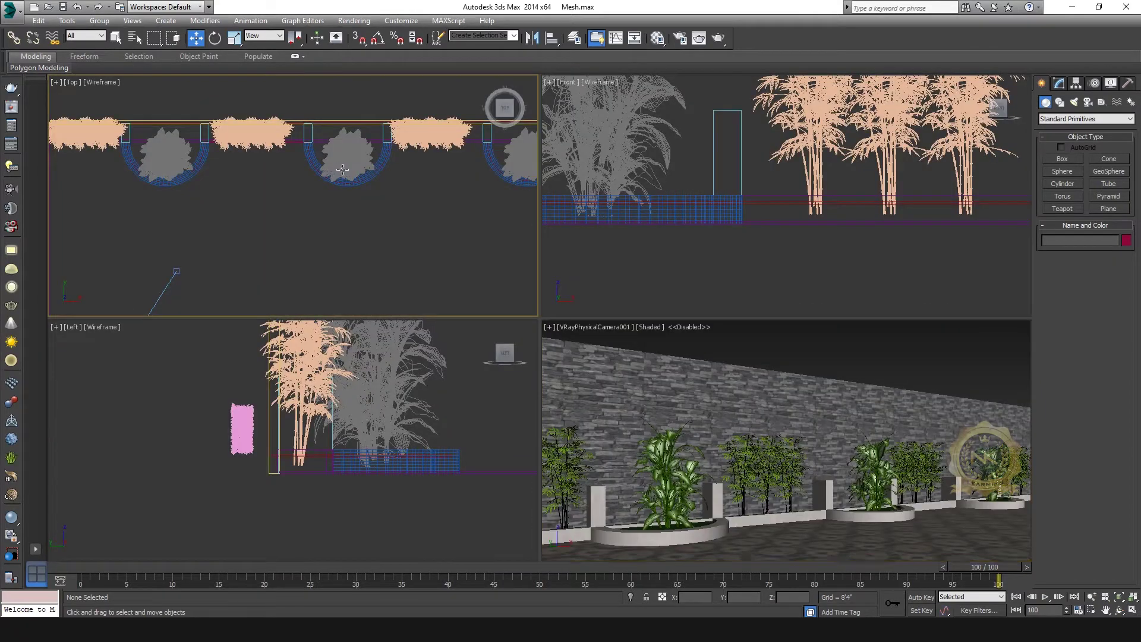
key(alt+w)
middle_drag(288, 291, 564, 376)
scroll(562, 378, up, 3)
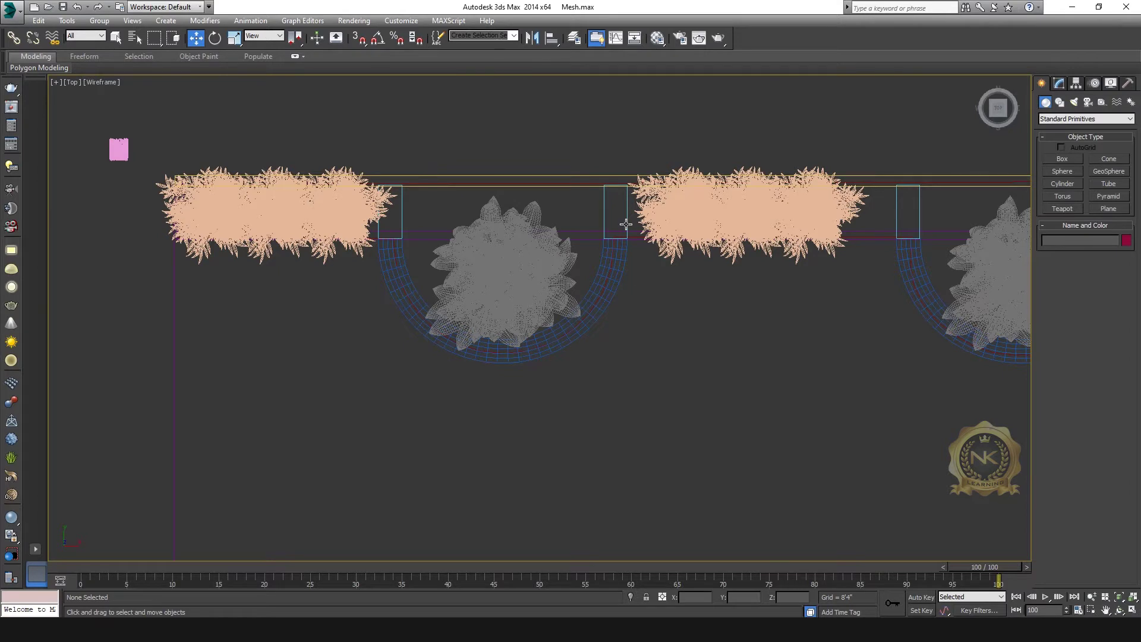
middle_drag(711, 441, 614, 436)
key(alt+w)
right_click(746, 453)
key(alt+w)
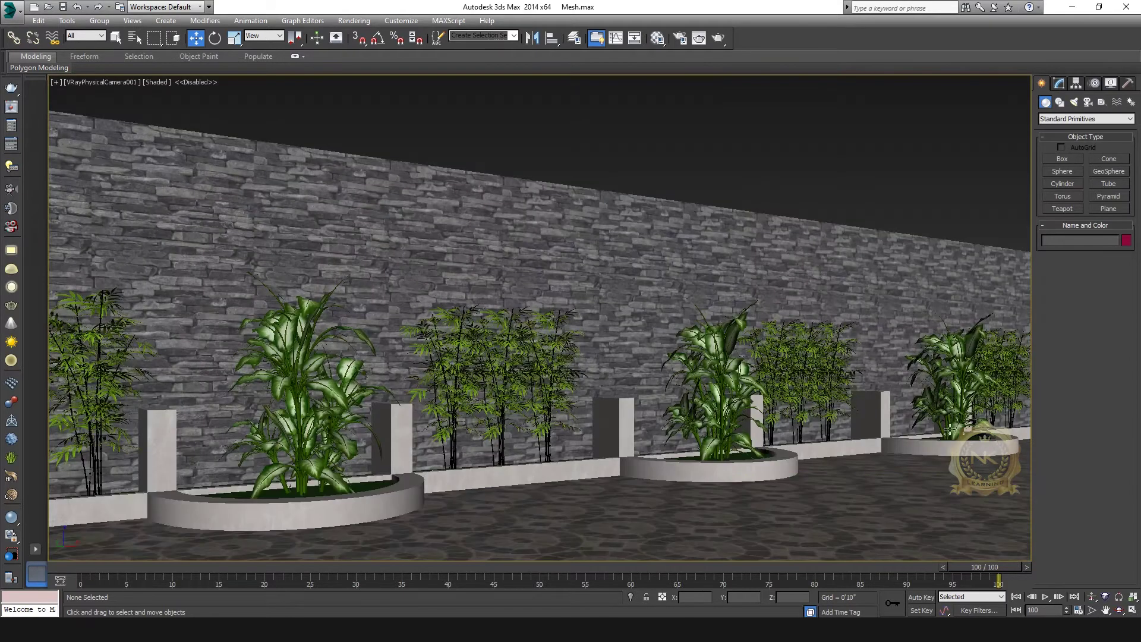
key(alt+w)
click(415, 223)
key(alt+w)
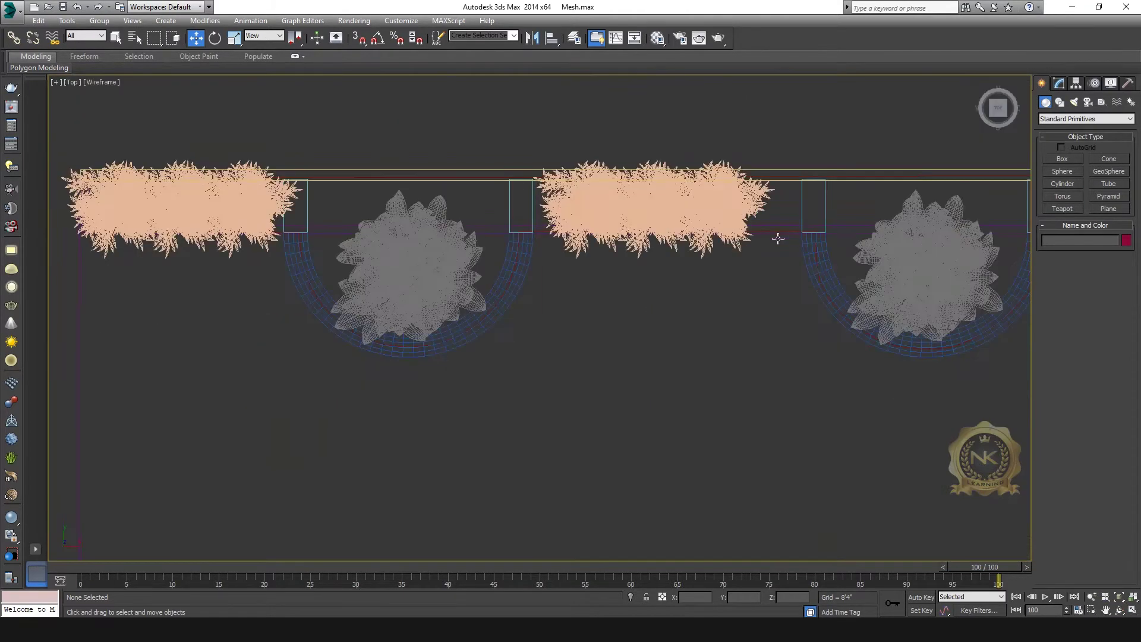
middle_drag(893, 328, 784, 322)
scroll(621, 396, down, 2)
middle_drag(562, 409, 633, 363)
- Draw a narrow flat box about 11'4" long and 0'11" wide in the open area in front of the planters
click(1110, 83)
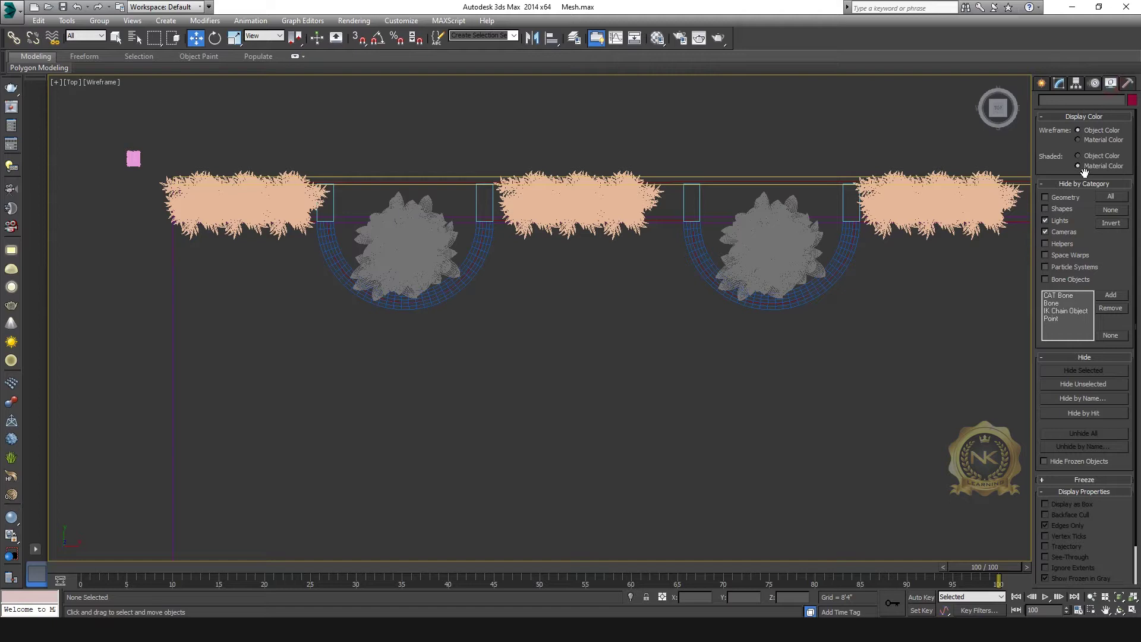
click(1043, 83)
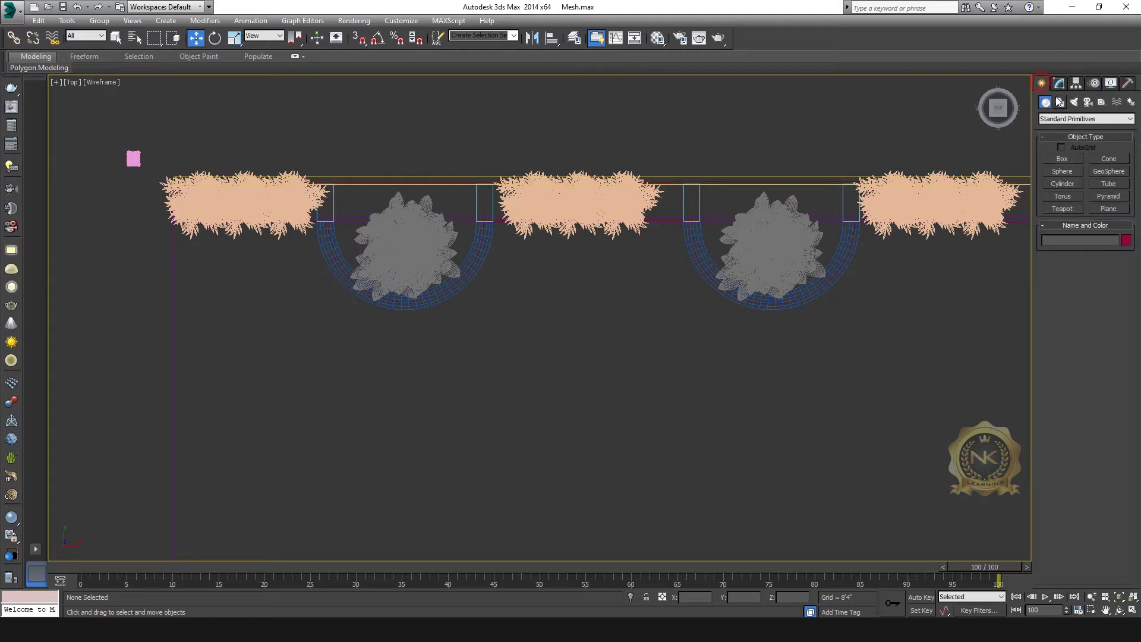
click(1062, 159)
middle_drag(871, 381, 850, 350)
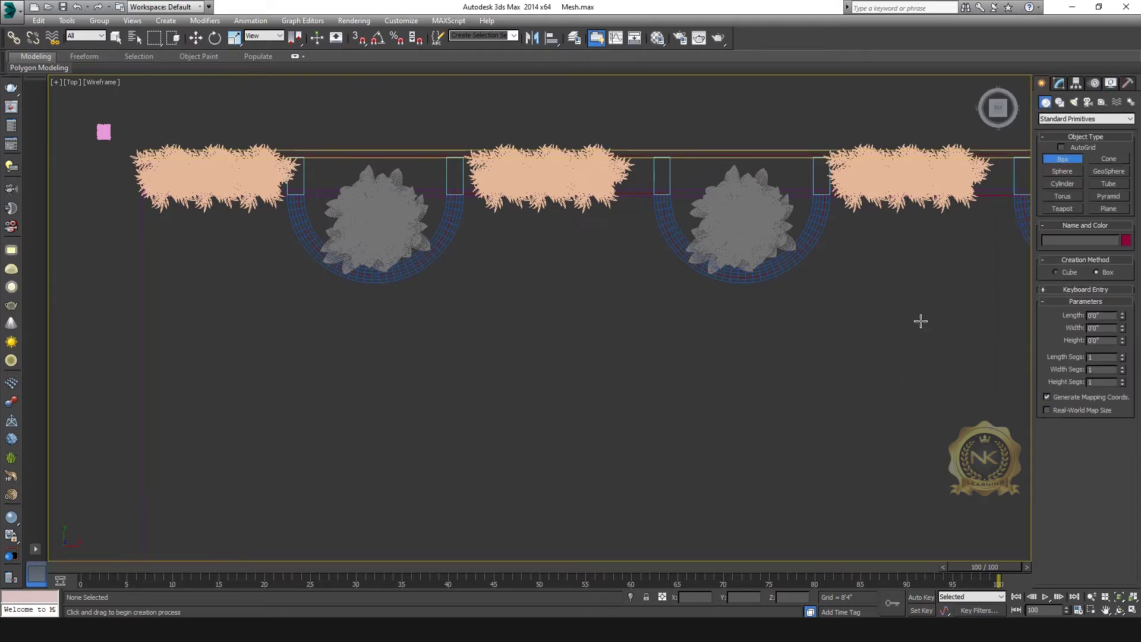
middle_drag(765, 370, 645, 345)
drag(607, 322, 625, 513)
click(630, 511)
- Set the new box's length to 15'0", width to 1'0" and height to 3'0"
drag(1110, 316, 1021, 328)
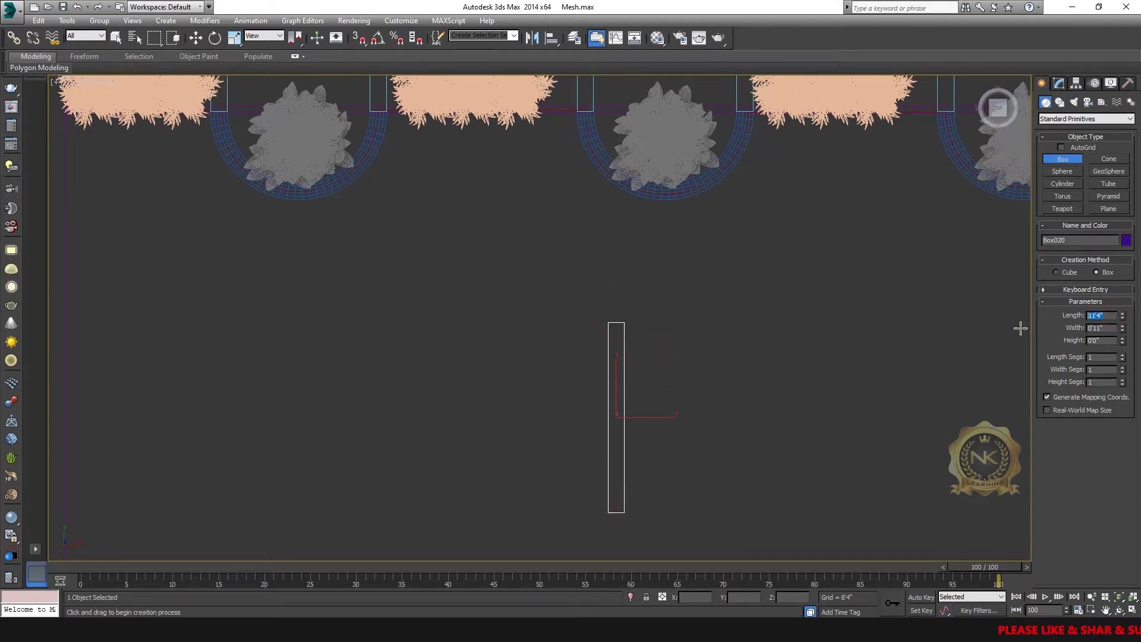
text(15)
key(Return)
key(Tab)
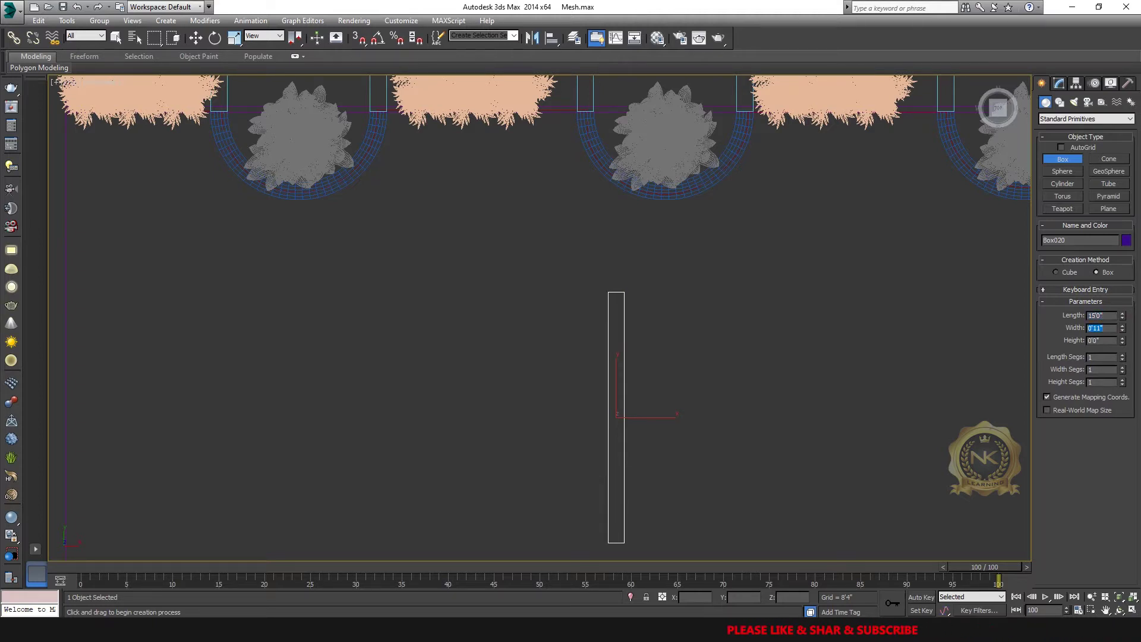
text(1)
key(Tab)
text(3)
key(Return)
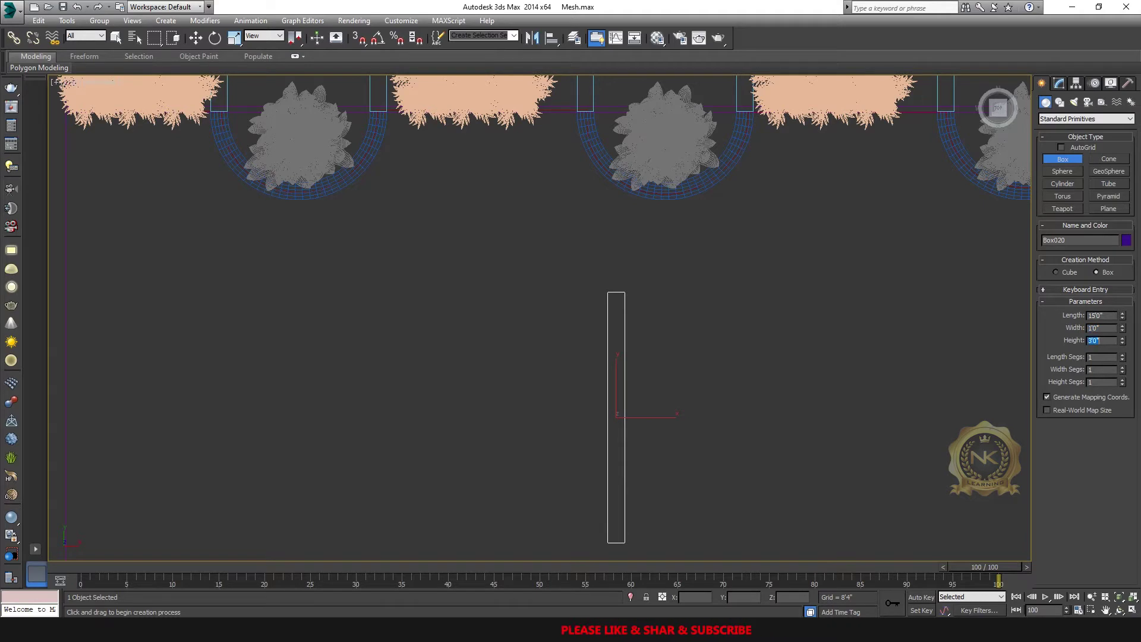
- Divide the box into 35 length segments, 5 width segments and 8 height segments
click(1099, 356)
text(35)
middle_drag(632, 445, 634, 382)
scroll(635, 382, up, 3)
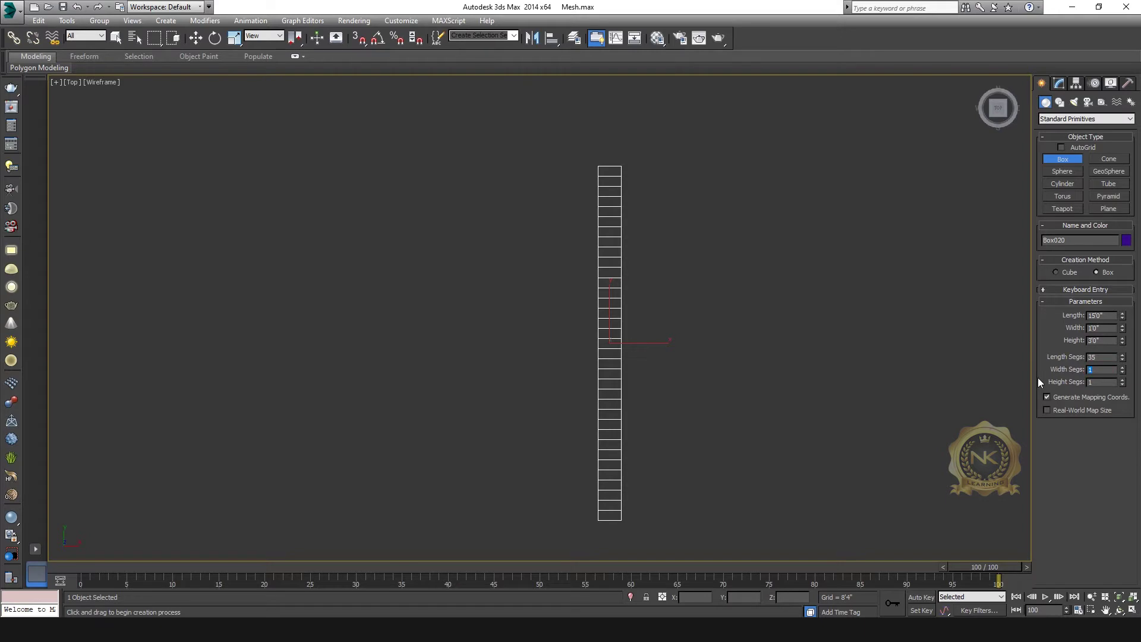
key(Return)
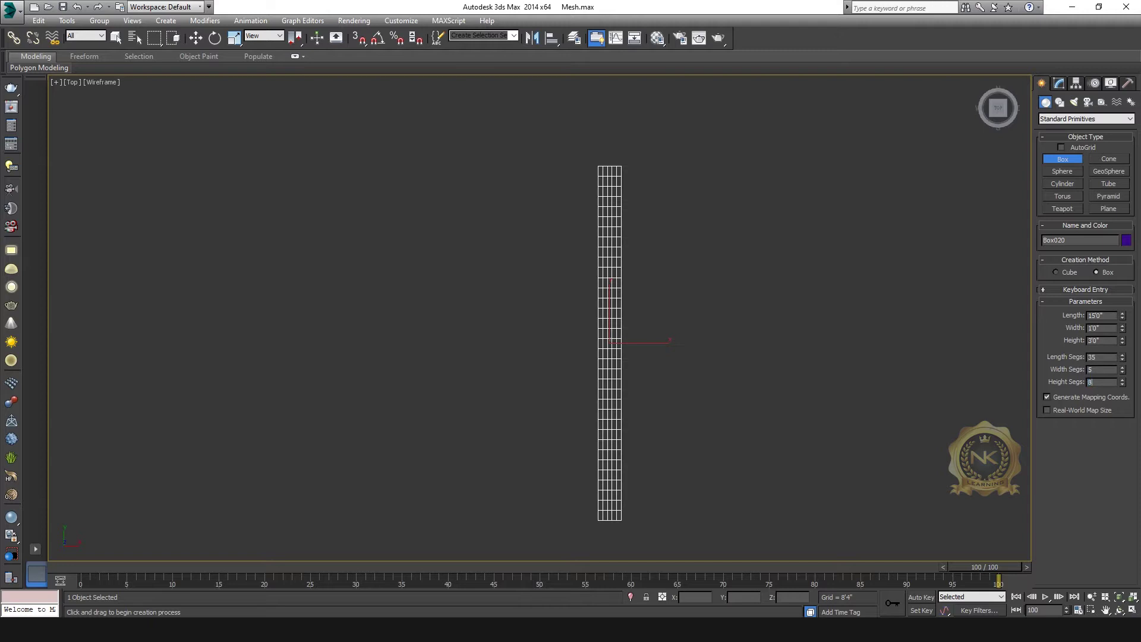
- End box creation with the Move tool and hide every object except the selected box
key(alt+w)
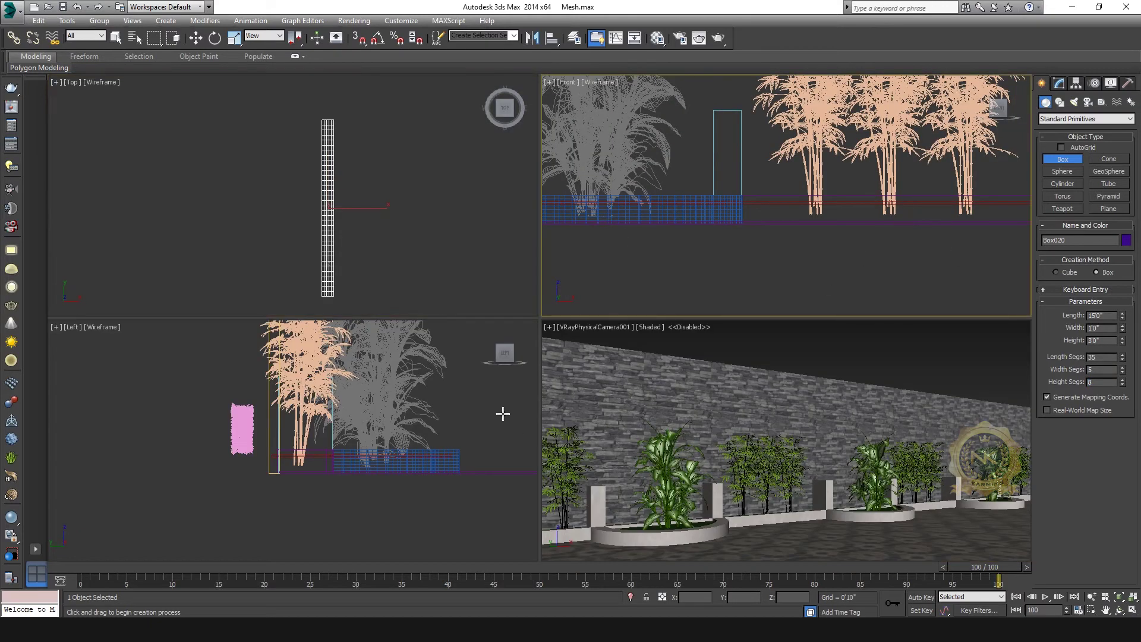
right_click(432, 366)
key(alt+w)
scroll(598, 398, down, 5)
middle_drag(832, 386, 558, 385)
scroll(588, 409, up, 5)
middle_drag(660, 405, 905, 384)
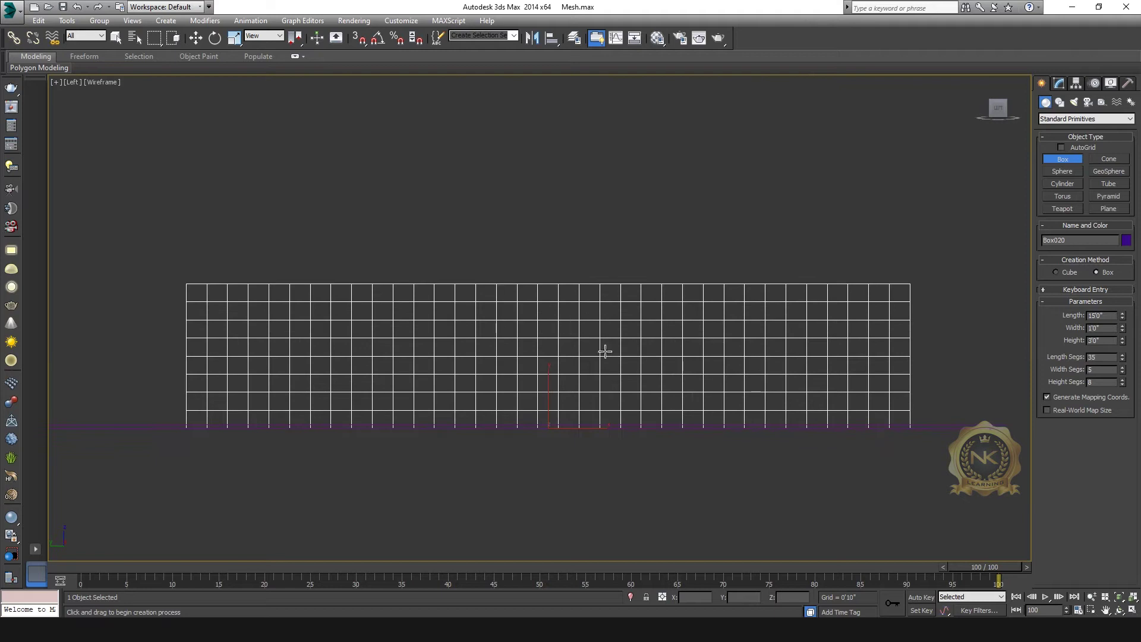
click(173, 38)
click(196, 38)
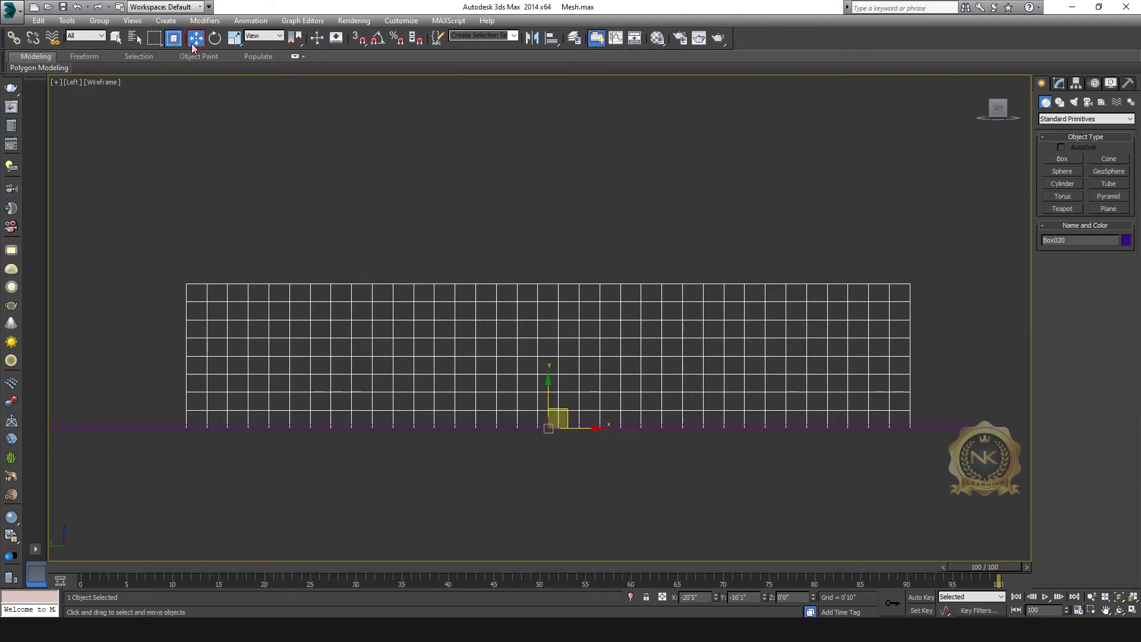
click(1111, 84)
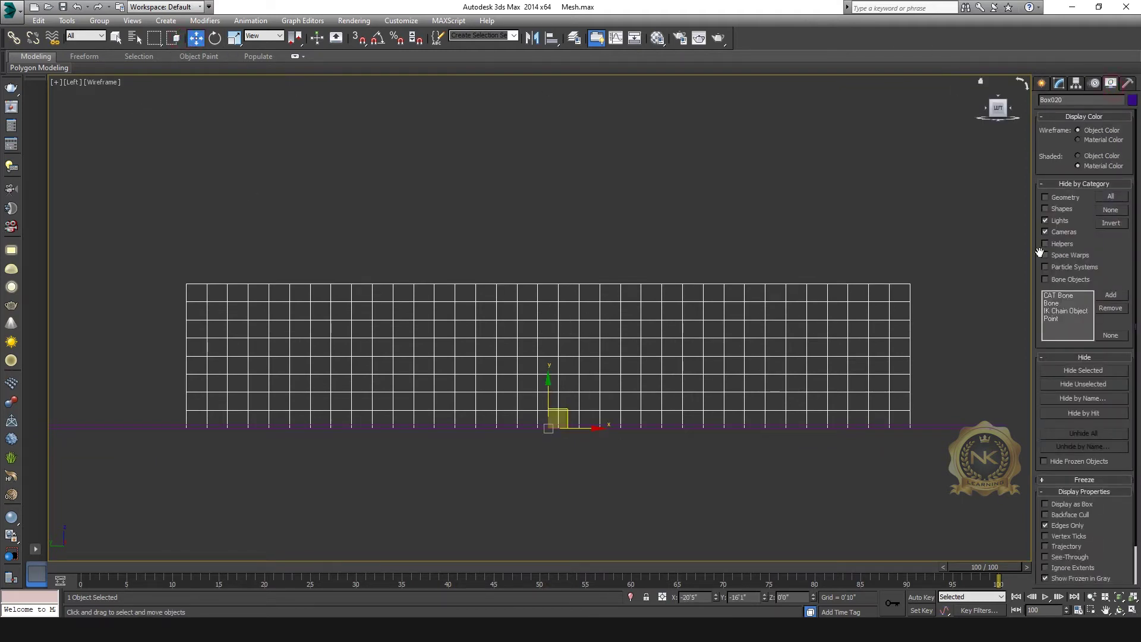
click(1107, 386)
- Examine the isolated box and its segments in the camera, left and top views, along with its parameters
key(alt+w)
right_click(792, 485)
key(alt+w)
middle_drag(739, 364, 515, 341)
scroll(515, 341, down, 3)
key(alt+w)
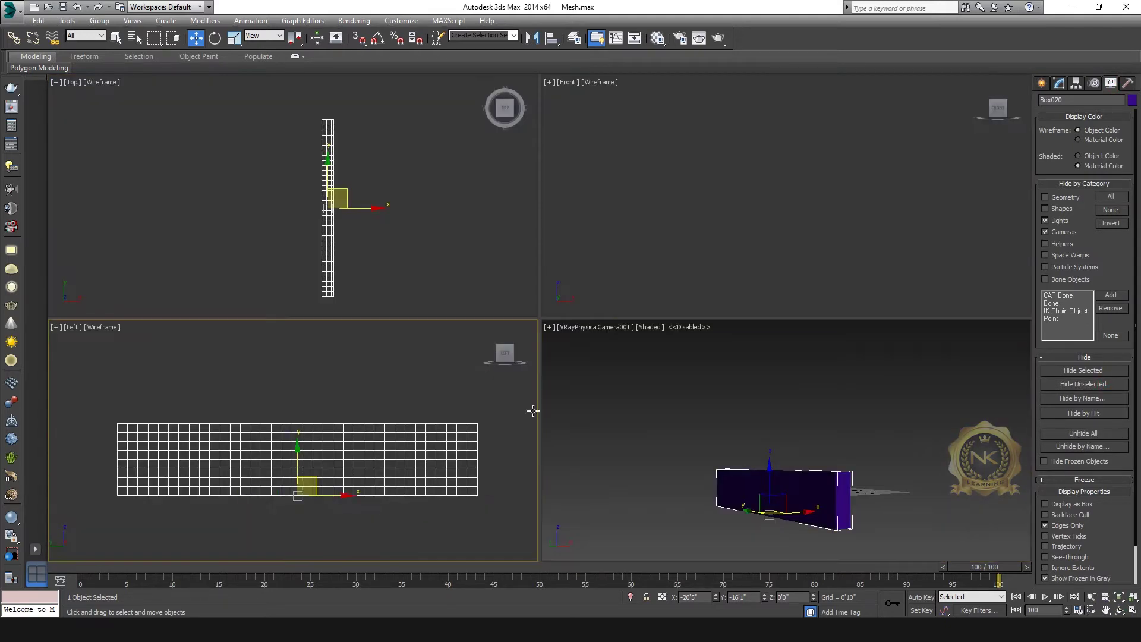
key(alt+w)
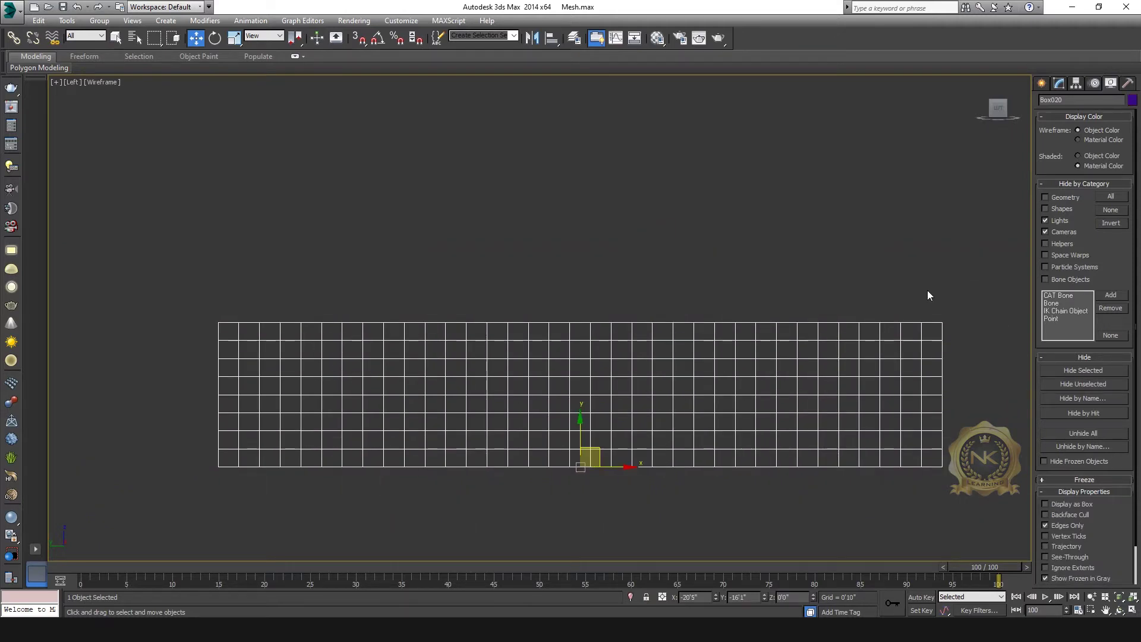
click(1060, 83)
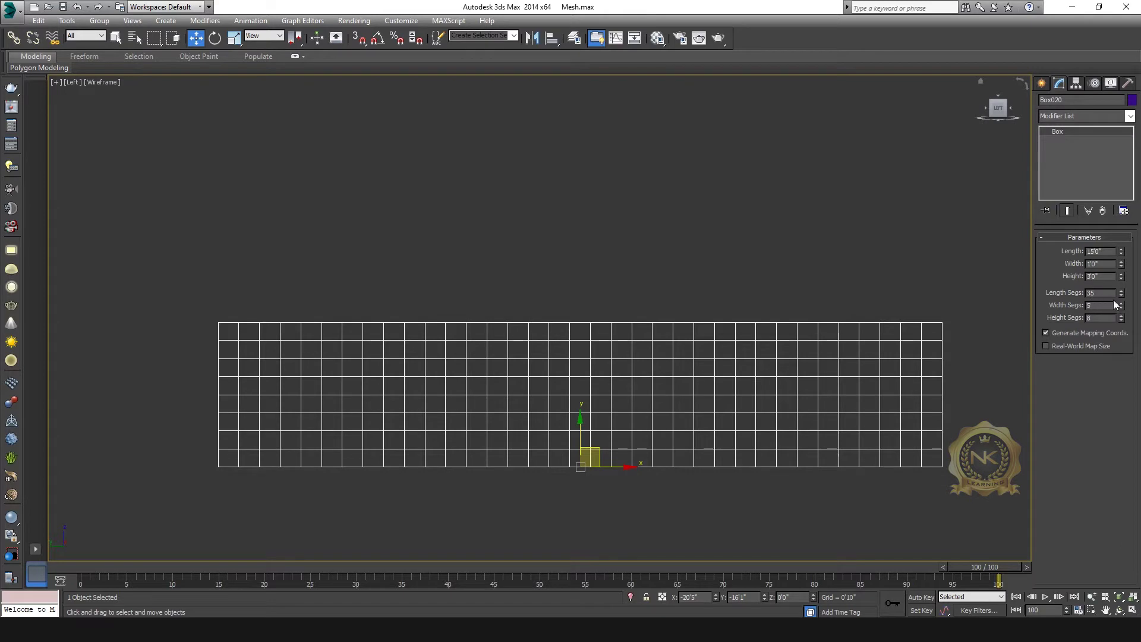
key(alt+w)
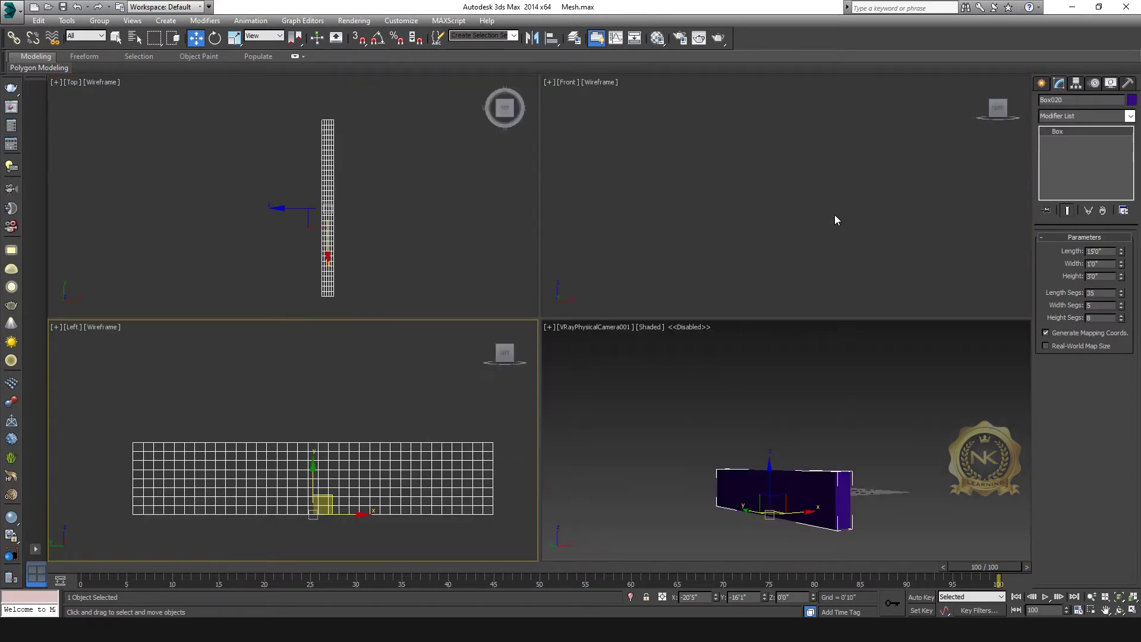
right_click(319, 247)
key(alt+w)
key(alt+w)
right_click(722, 450)
key(alt+w)
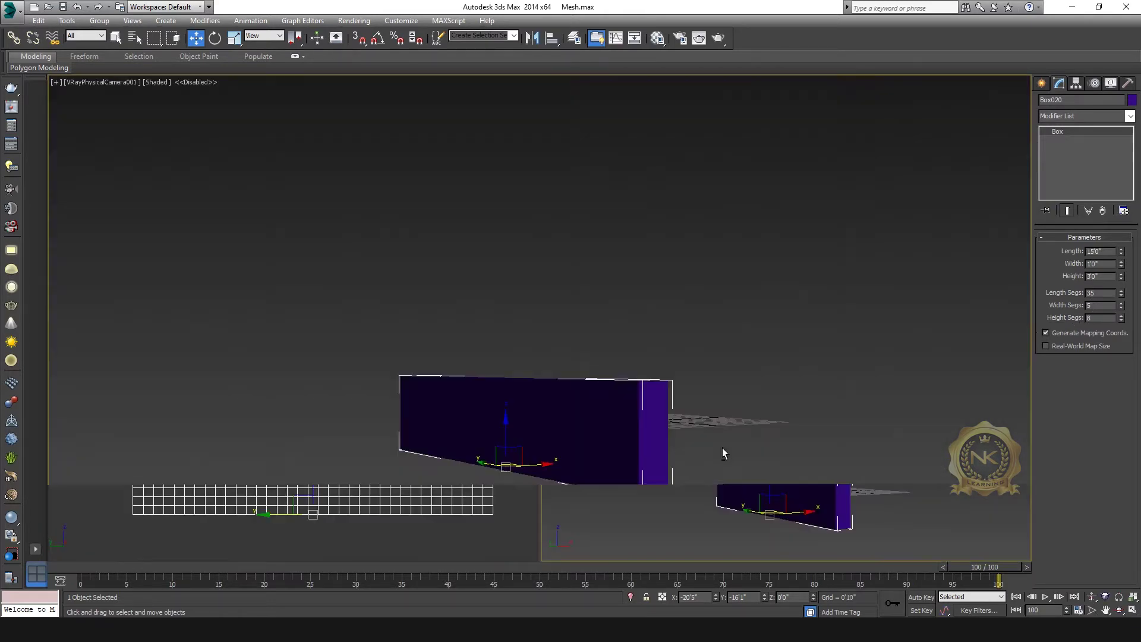
key(alt+w)
right_click(455, 217)
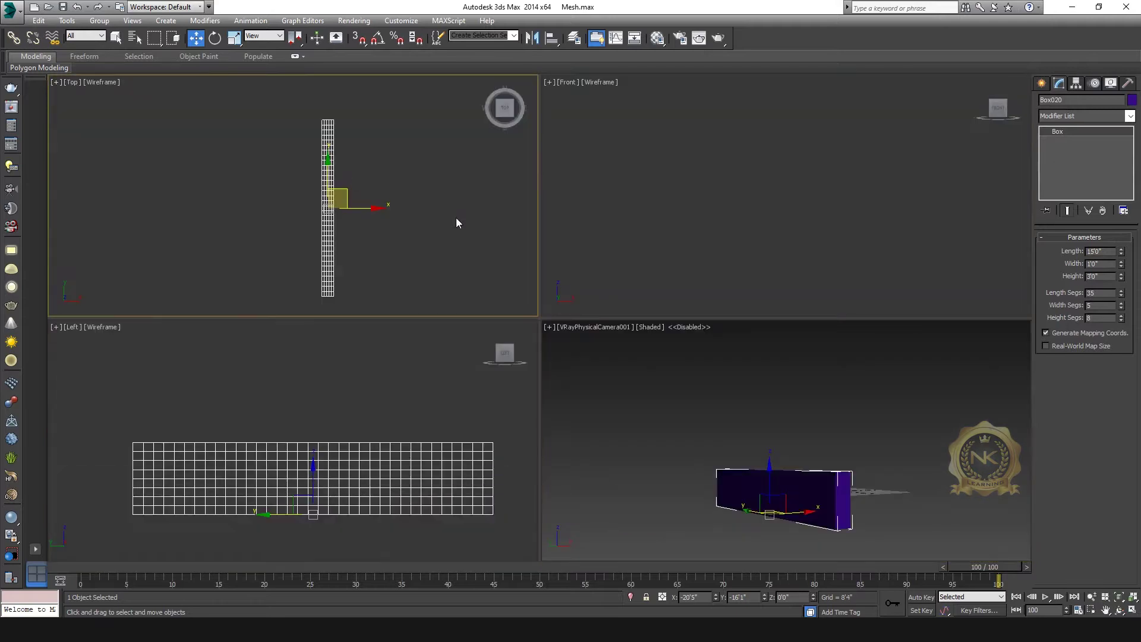
key(alt+w)
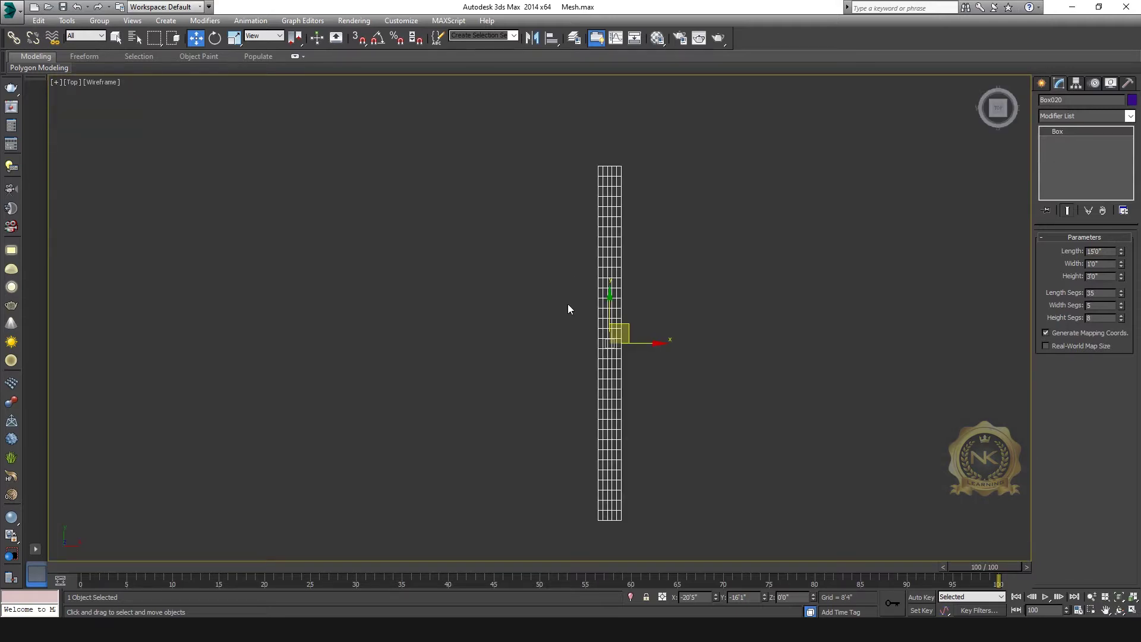
middle_drag(581, 331, 576, 304)
scroll(639, 290, down, 2)
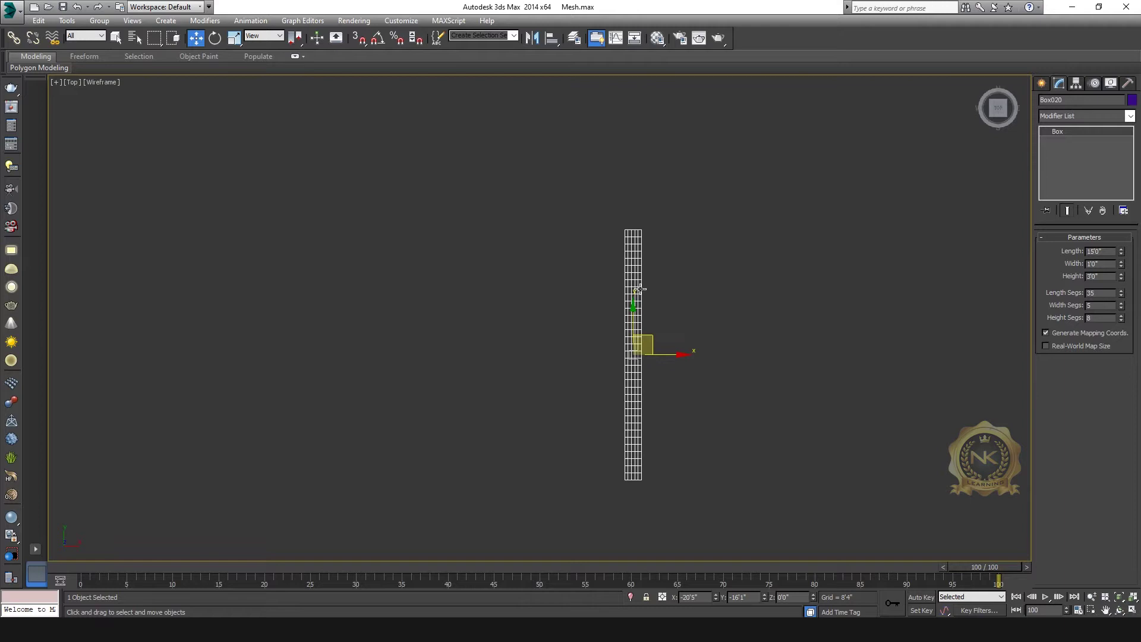
- Apply a Bend modifier to the box with the Y bend axis and an angle of -180
click(1110, 84)
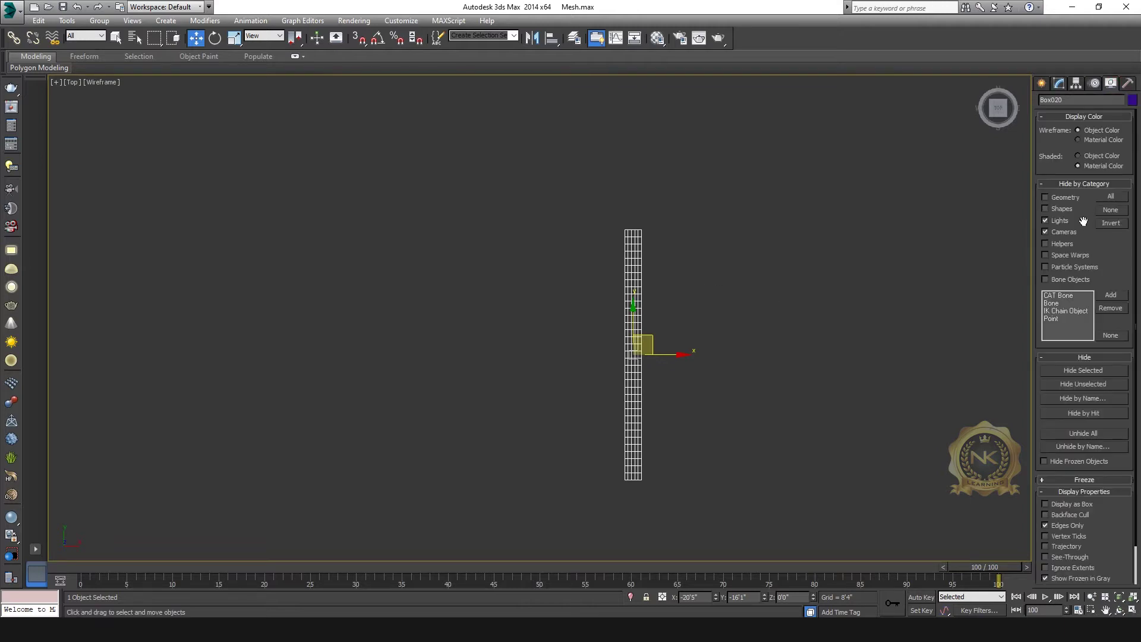
click(1060, 83)
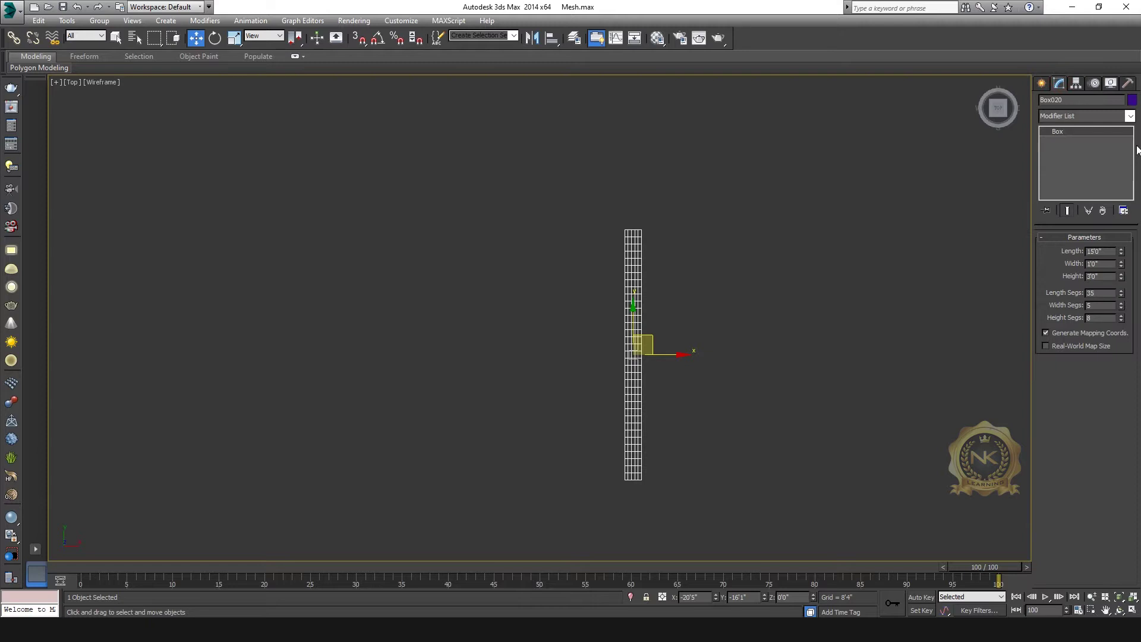
click(1130, 117)
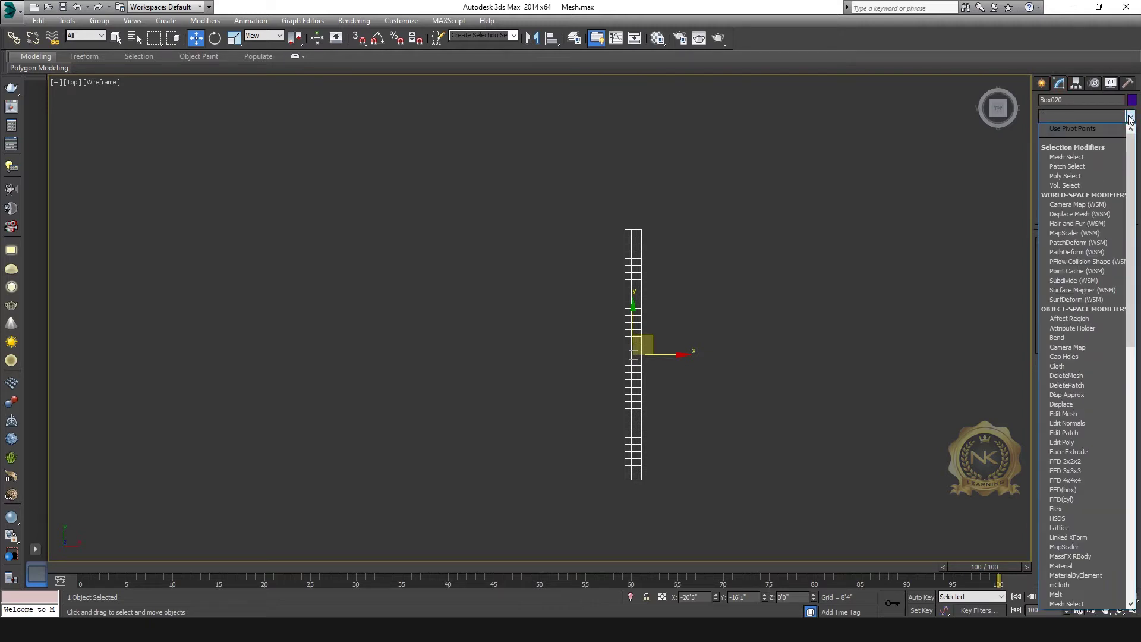
key(b)
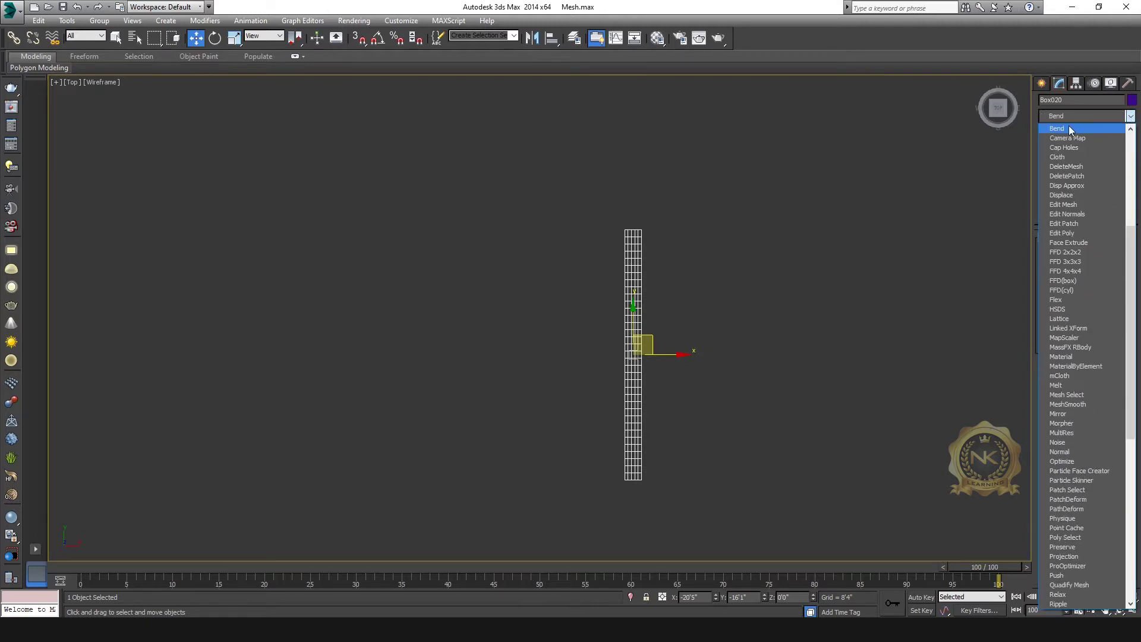
click(1069, 127)
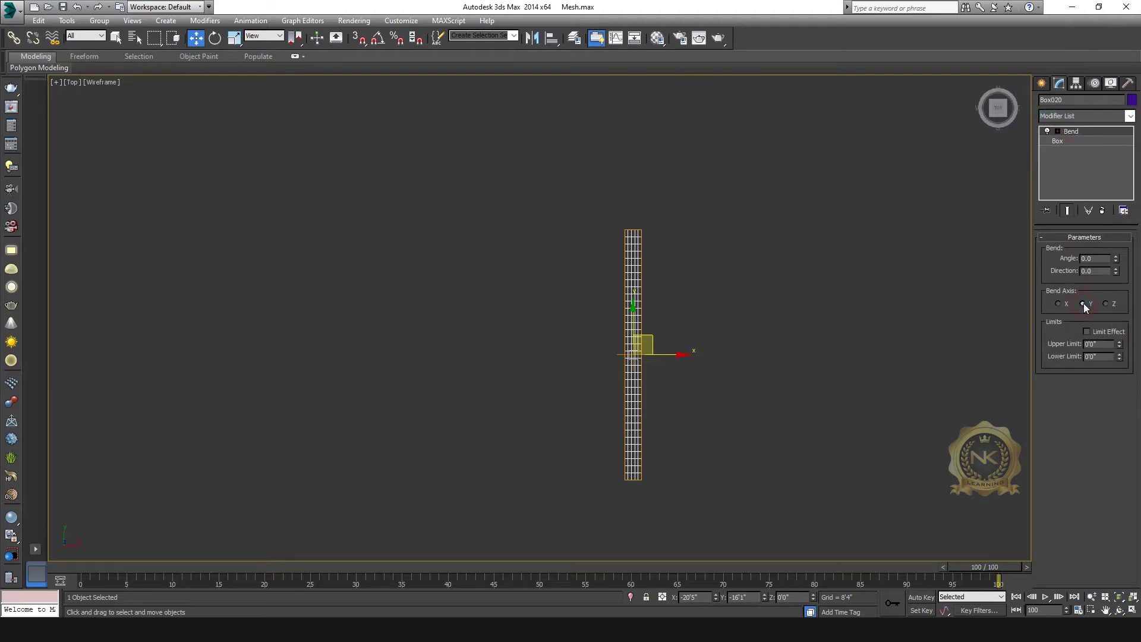
text(-180)
key(Return)
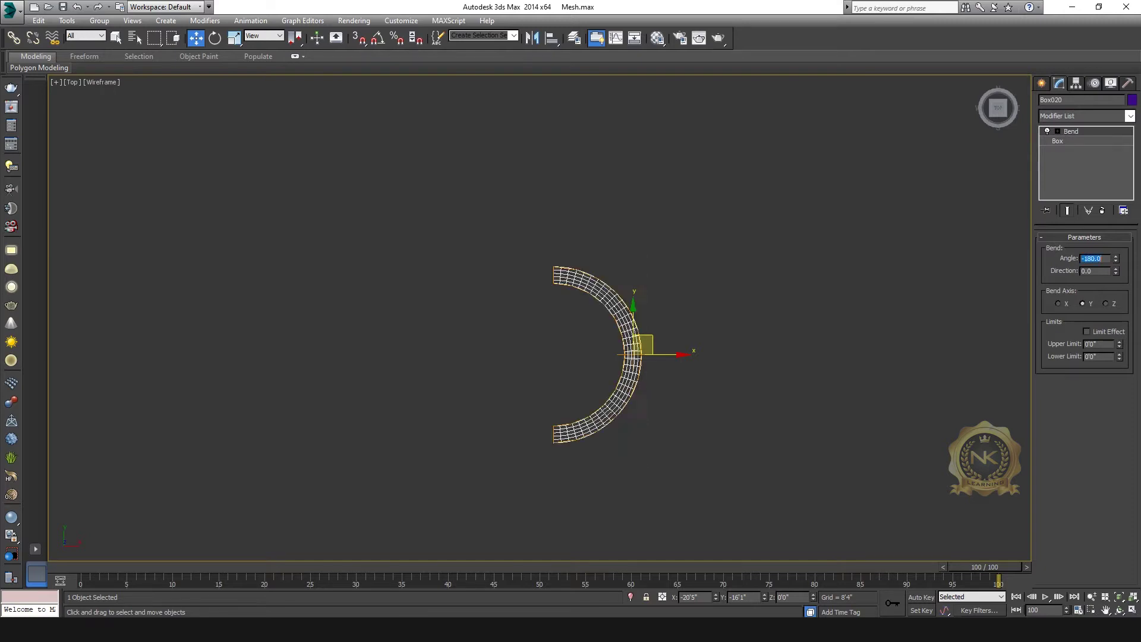
- Examine the bent box from above in a shaded perspective view, then return to the top wireframe view
key(alt+w)
right_click(805, 448)
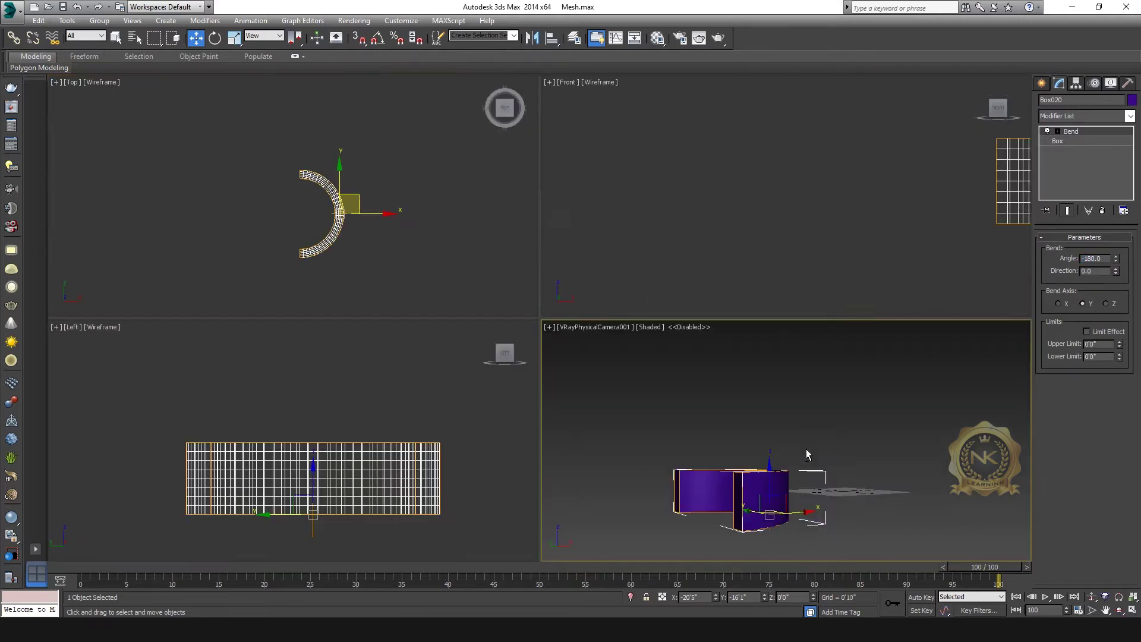
key(alt+w)
key(p)
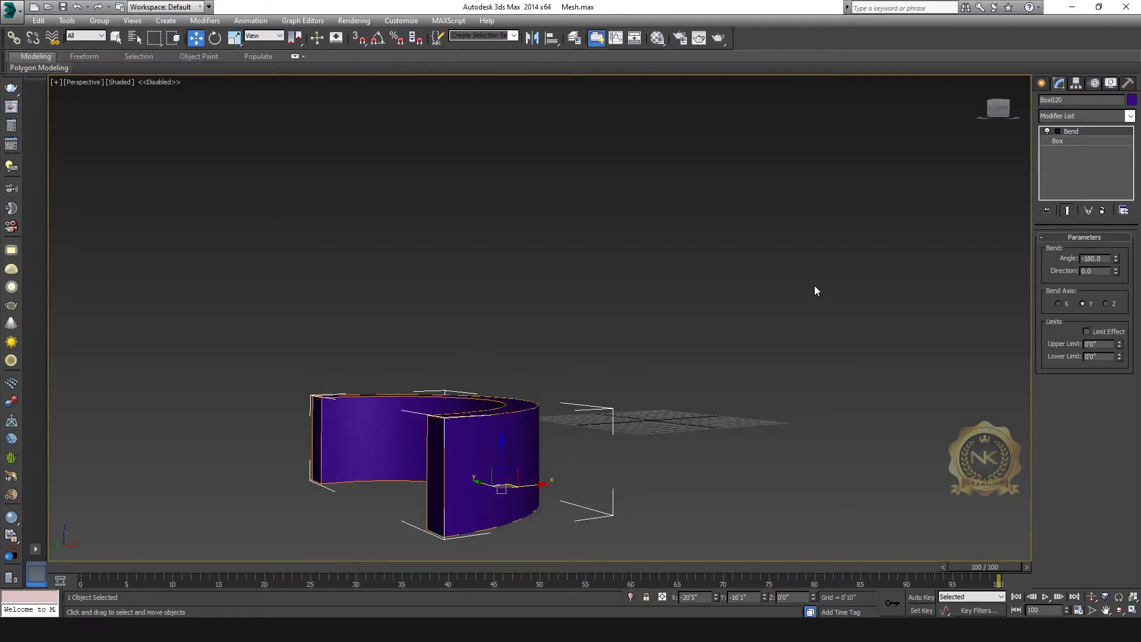
click(1000, 101)
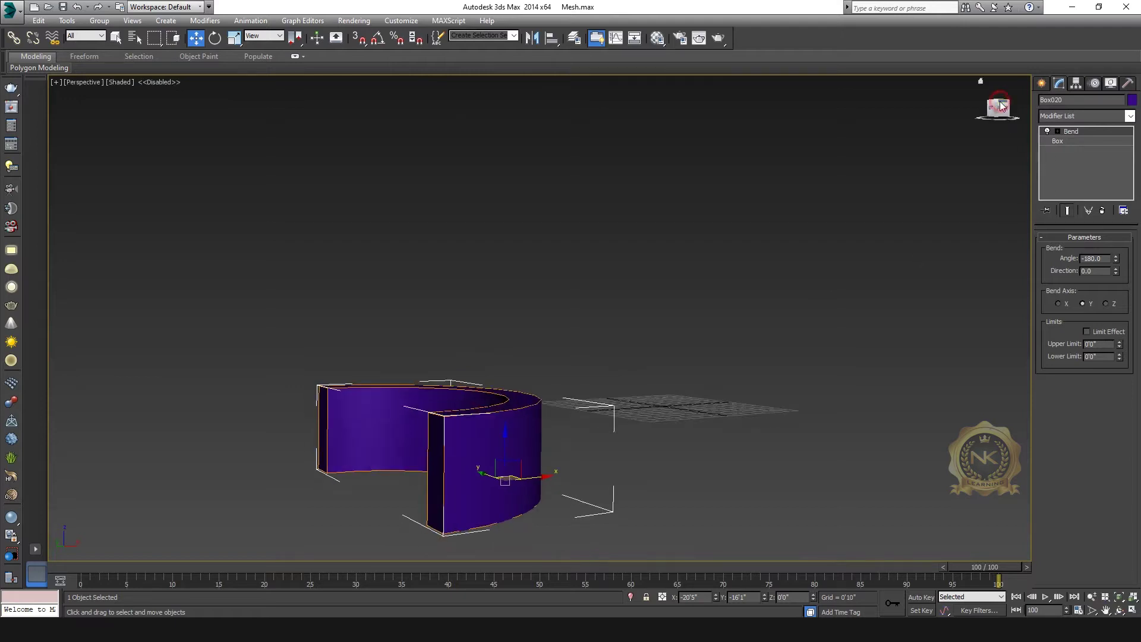
middle_drag(564, 460, 538, 485)
scroll(553, 434, down, 2)
mouse_move(532, 397)
middle_down()
mouse_move(510, 448)
mouse_move(535, 378)
middle_up()
scroll(511, 443, up, 2)
scroll(538, 380, up, 2)
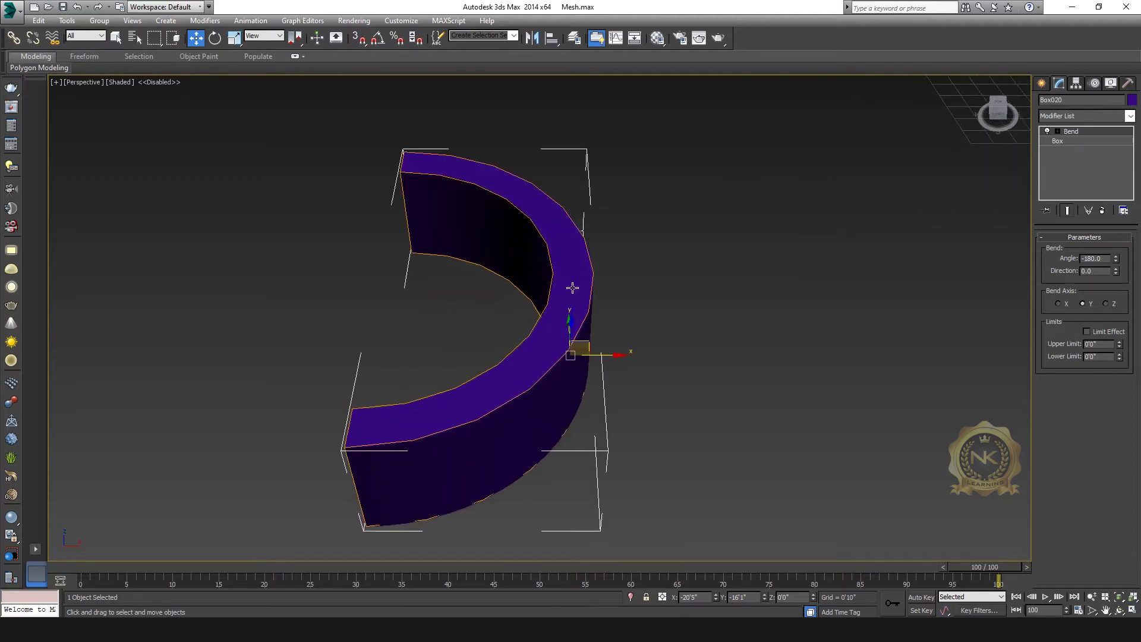
key(t)
key(F3)
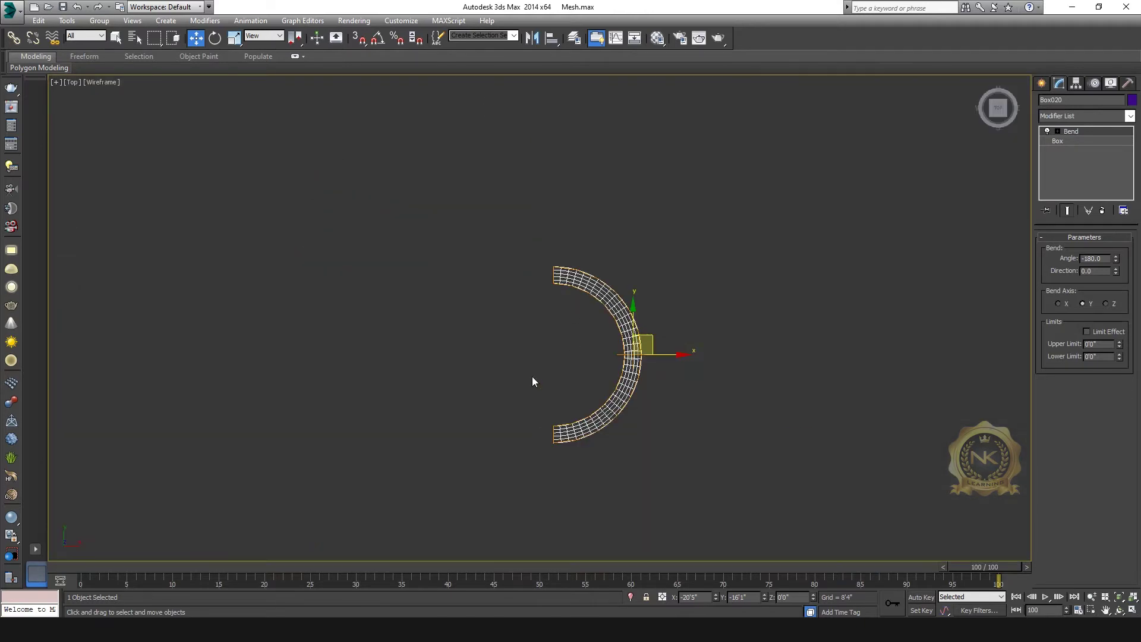
- Convert the bent box to an Editable Poly in the maximized perspective view
click(775, 299)
click(624, 325)
scroll(693, 338, up, 2)
key(alt+w)
click(749, 402)
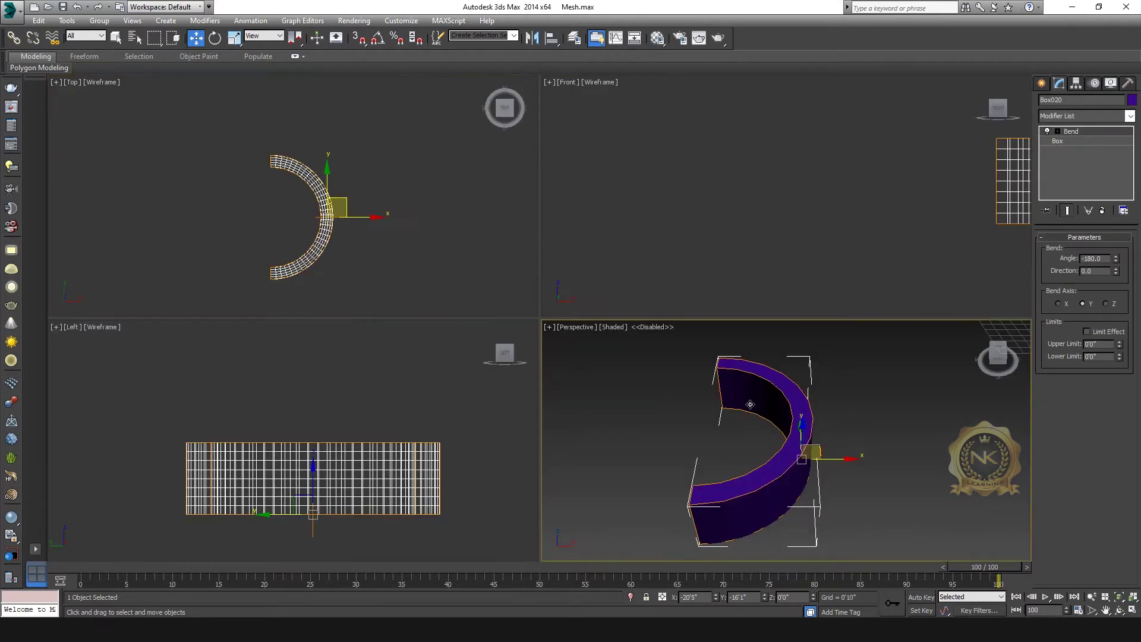
key(alt+w)
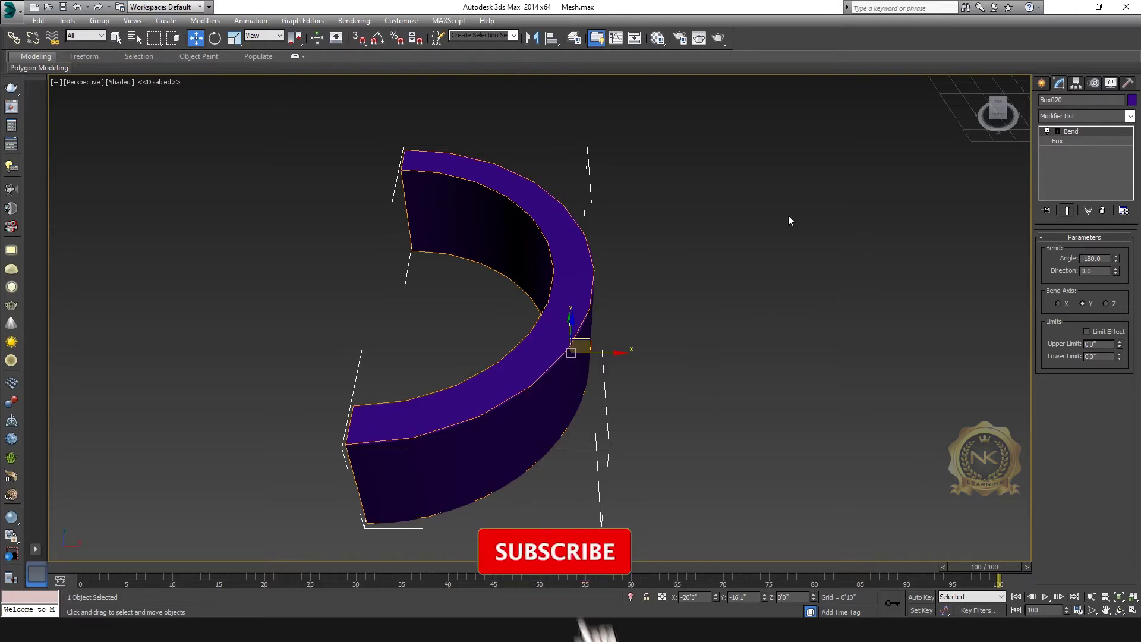
right_click(577, 287)
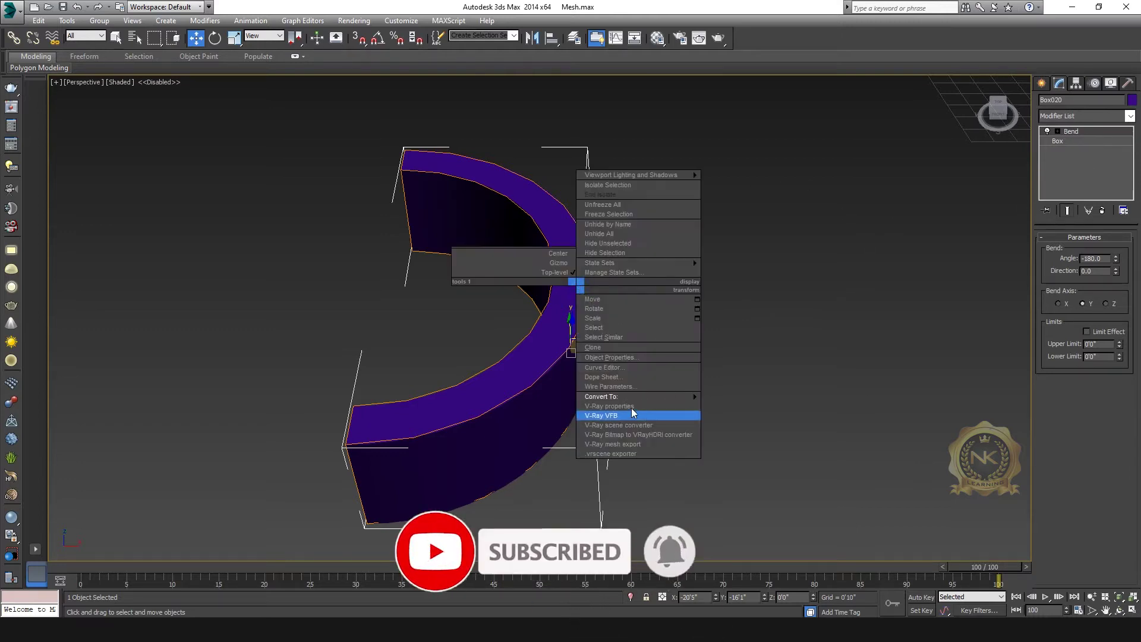
mouse_move(693, 397)
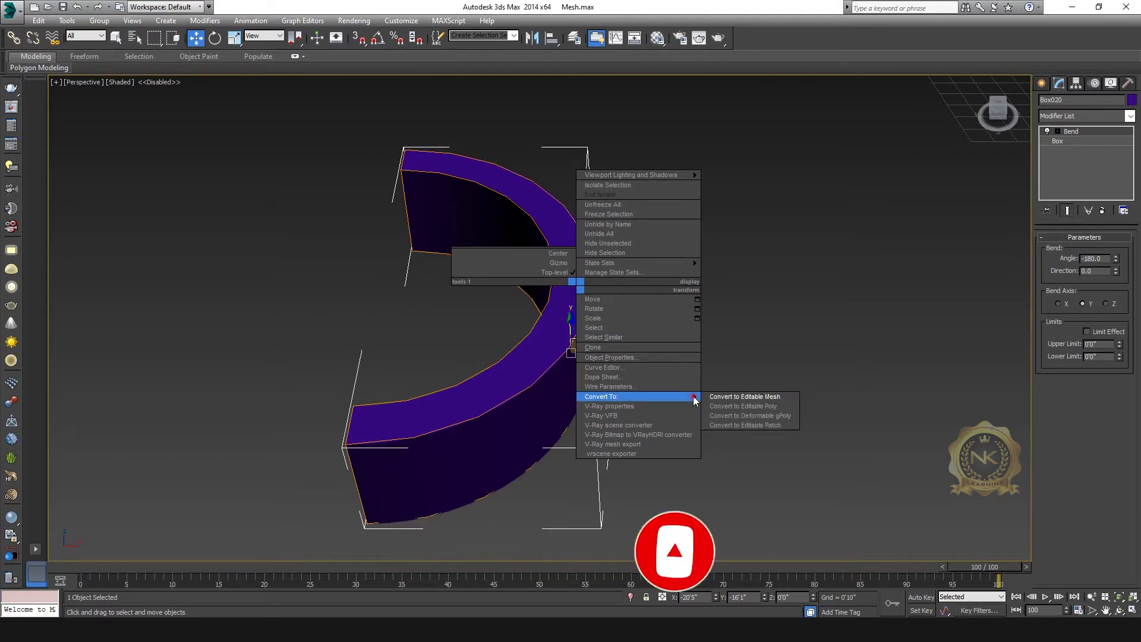
click(755, 407)
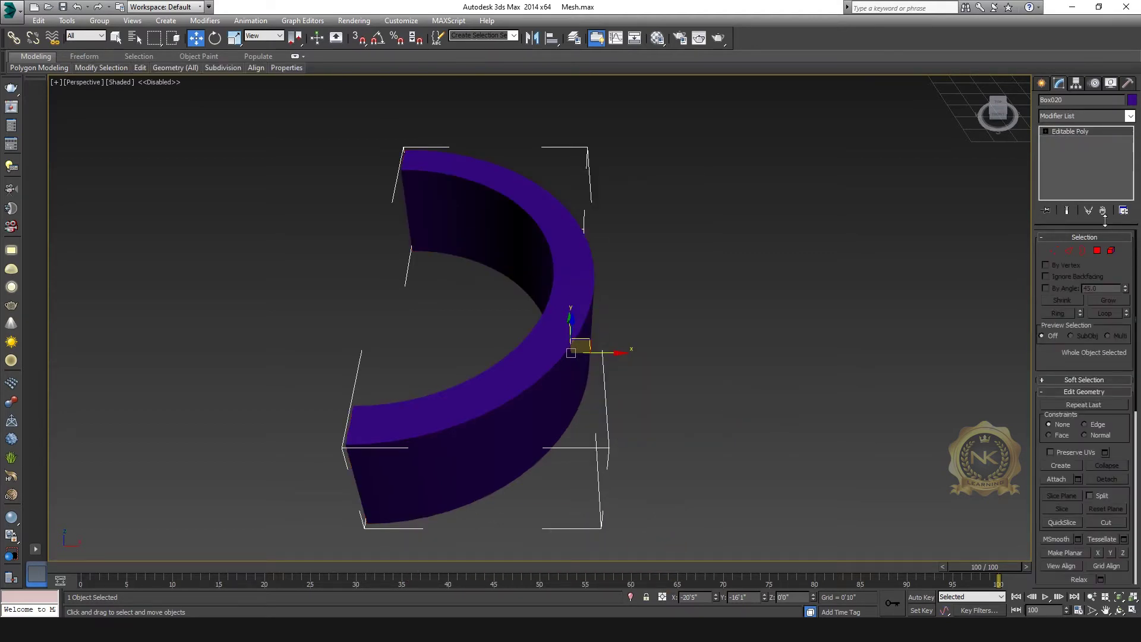
- Select all edges of the half-circle poly, enclosing the whole object in a wireframe view
click(1070, 250)
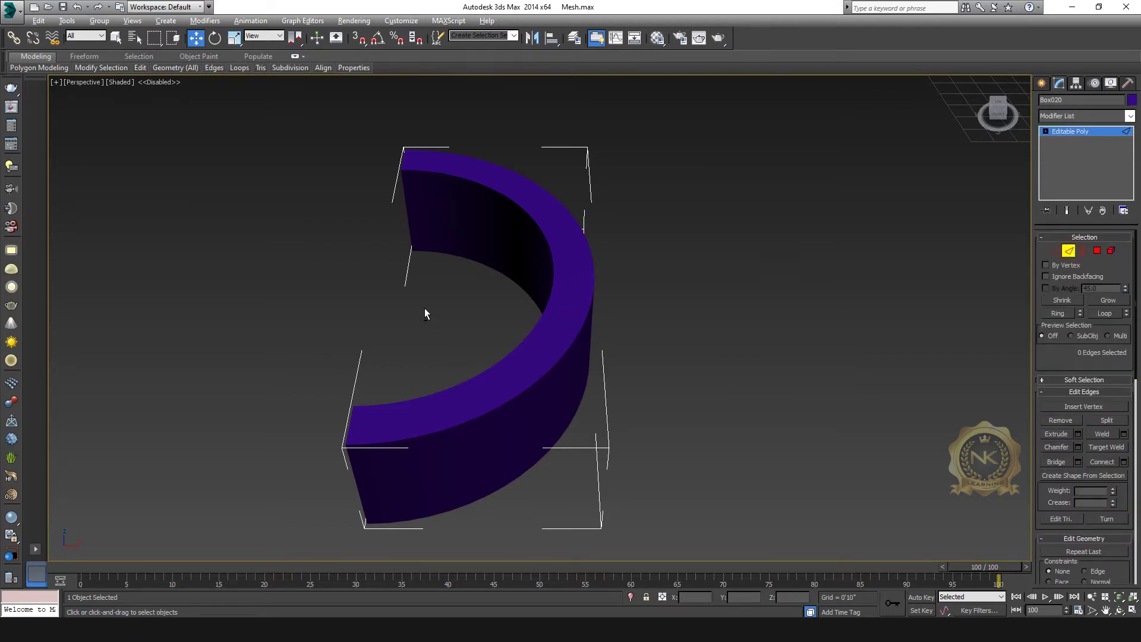
key(alt+w)
click(397, 227)
key(alt+w)
drag(441, 215, 668, 498)
key(alt+w)
right_click(883, 456)
key(alt+w)
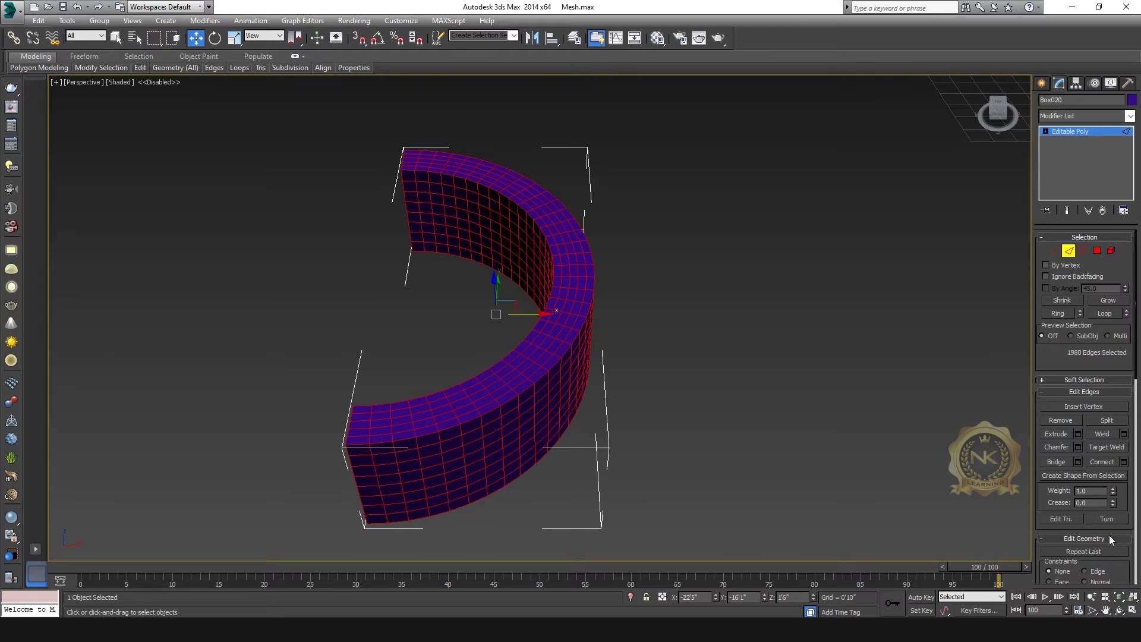
- Create a Smooth shape named Shape001 from the selected edges and move the solid half circle along X away from it
click(1091, 476)
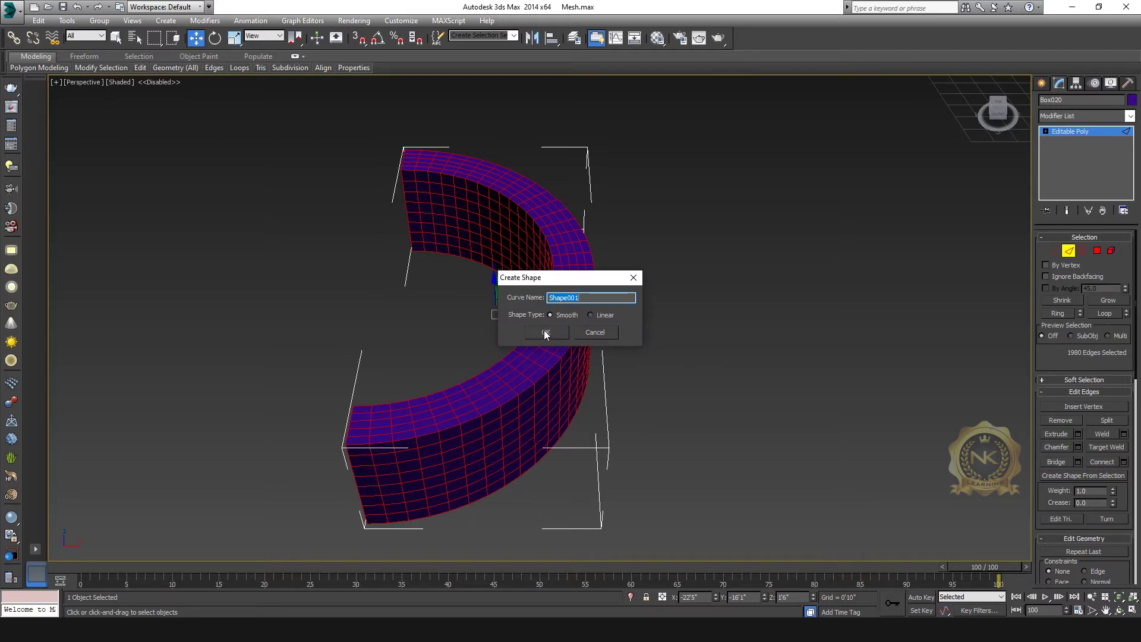
click(546, 333)
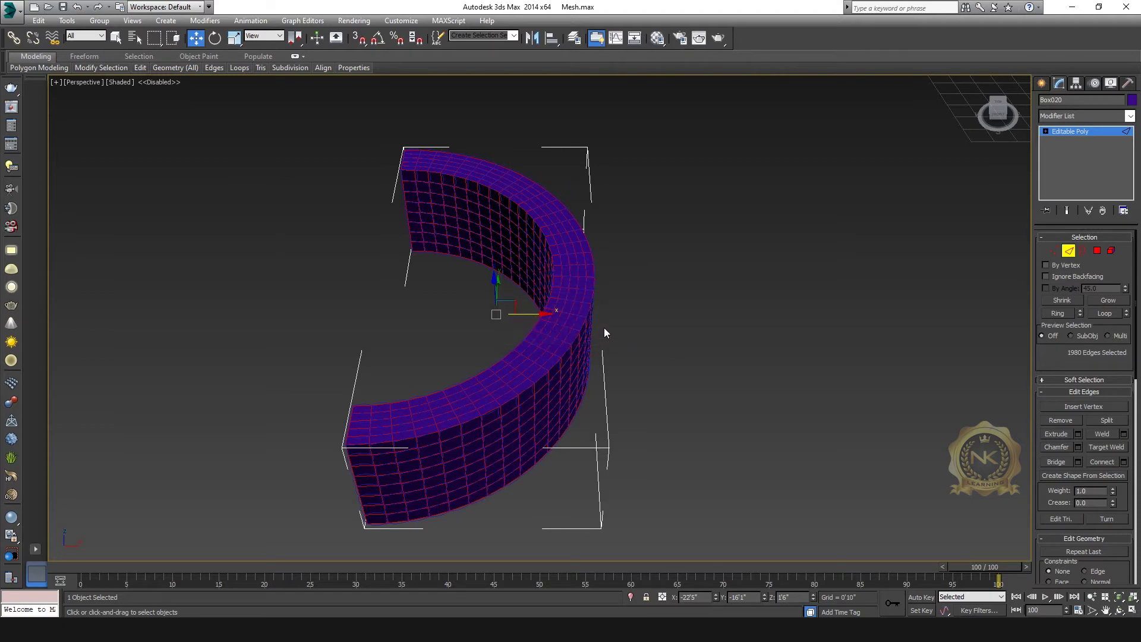
scroll(722, 319, up, 2)
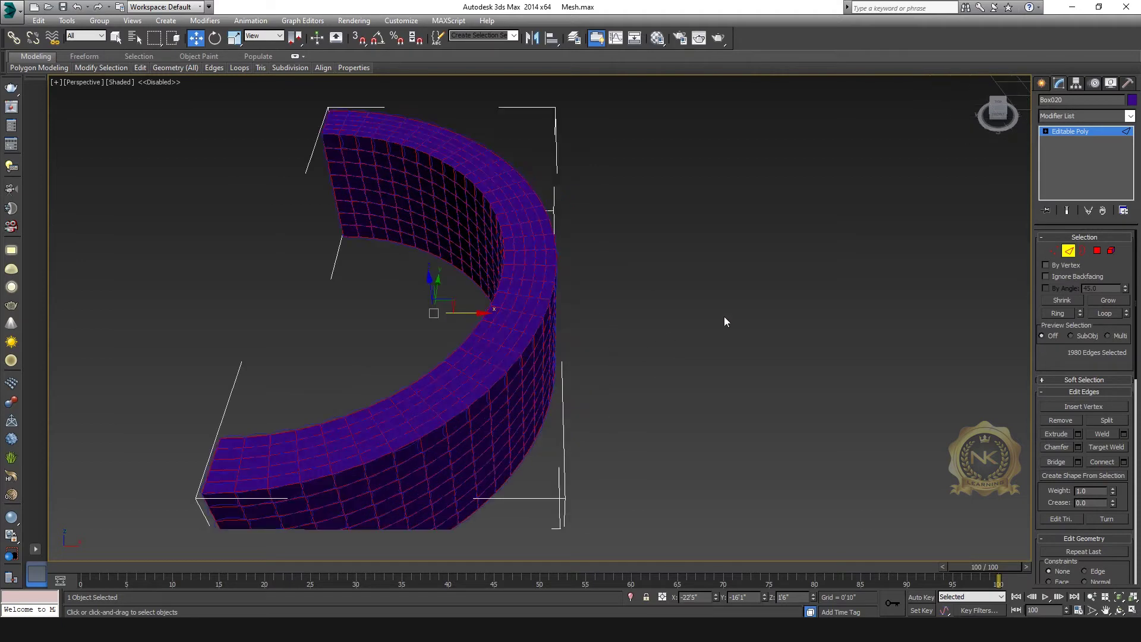
click(1070, 132)
drag(573, 362, 785, 362)
- Select the smooth spline shape and move it along X away from the solid, to about X -23'4"
click(487, 382)
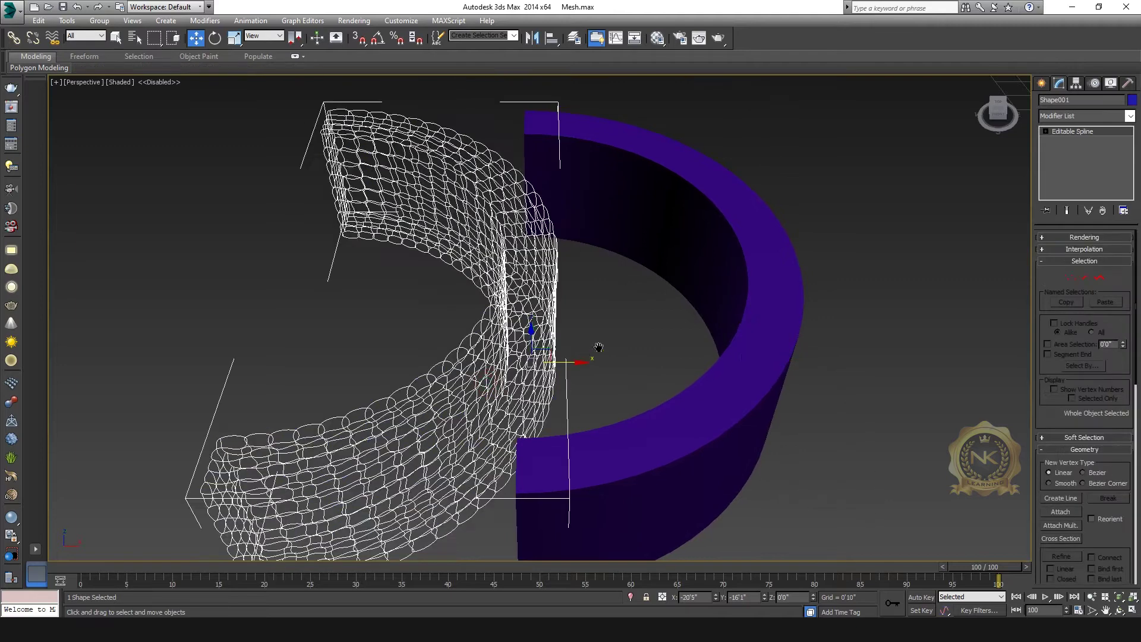
scroll(536, 333, up, 3)
scroll(447, 337, up, 2)
scroll(447, 337, down, 2)
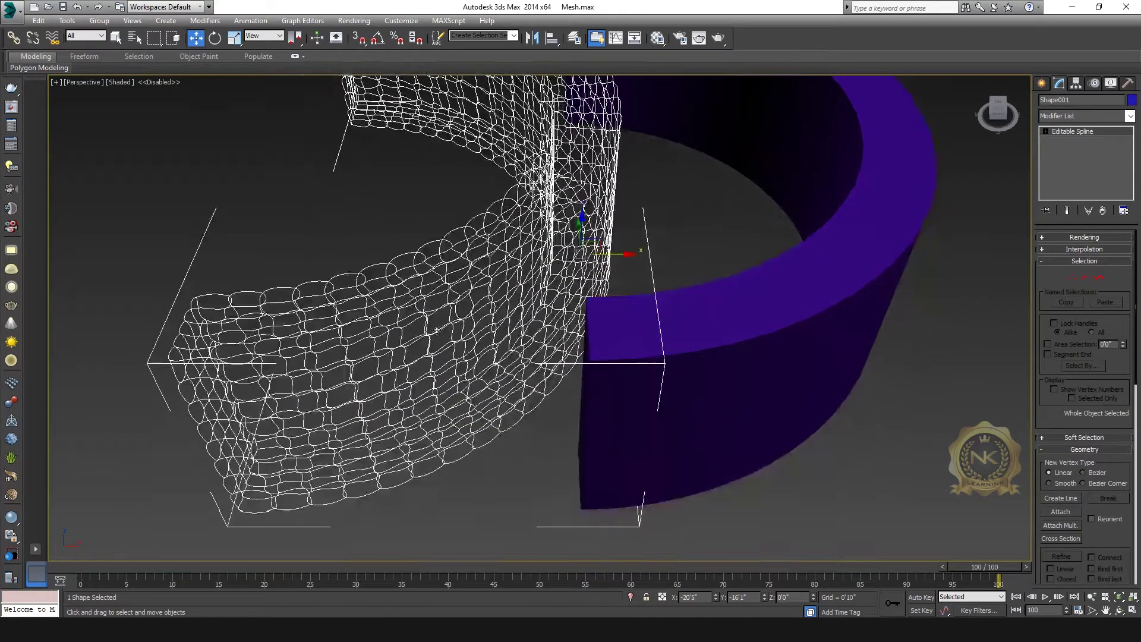
scroll(446, 398, up, 3)
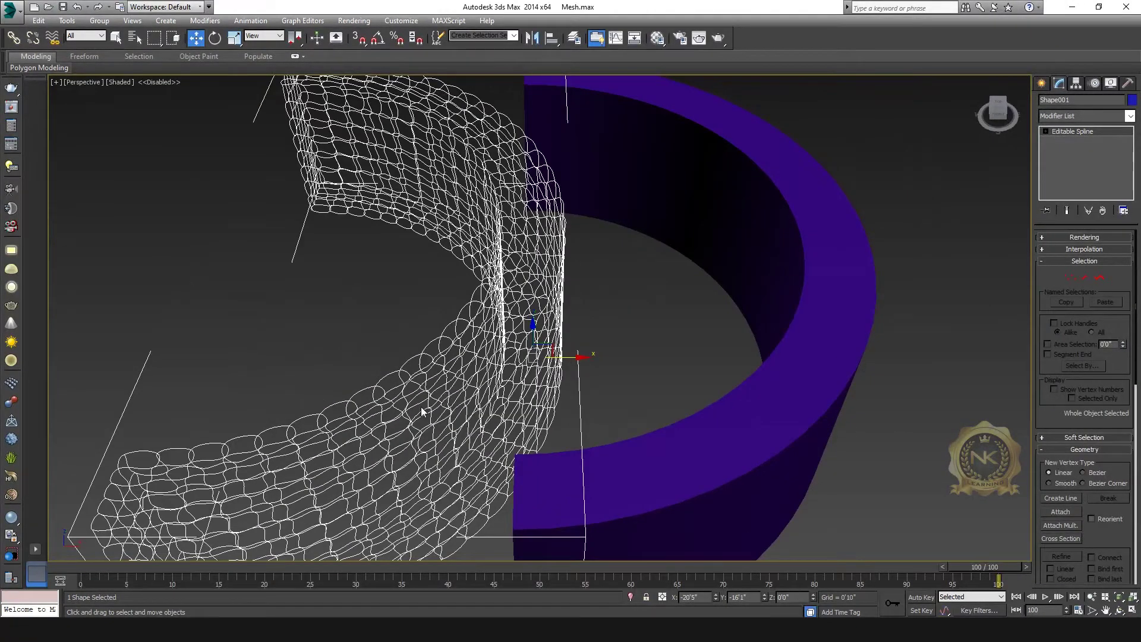
scroll(422, 393, down, 2)
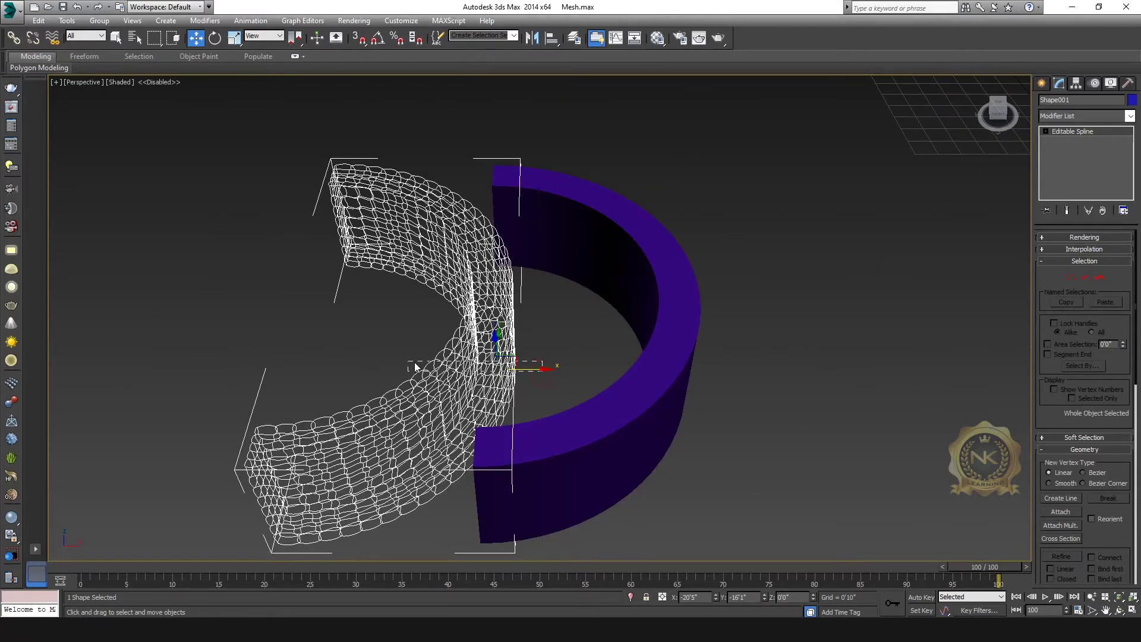
drag(508, 372, 402, 372)
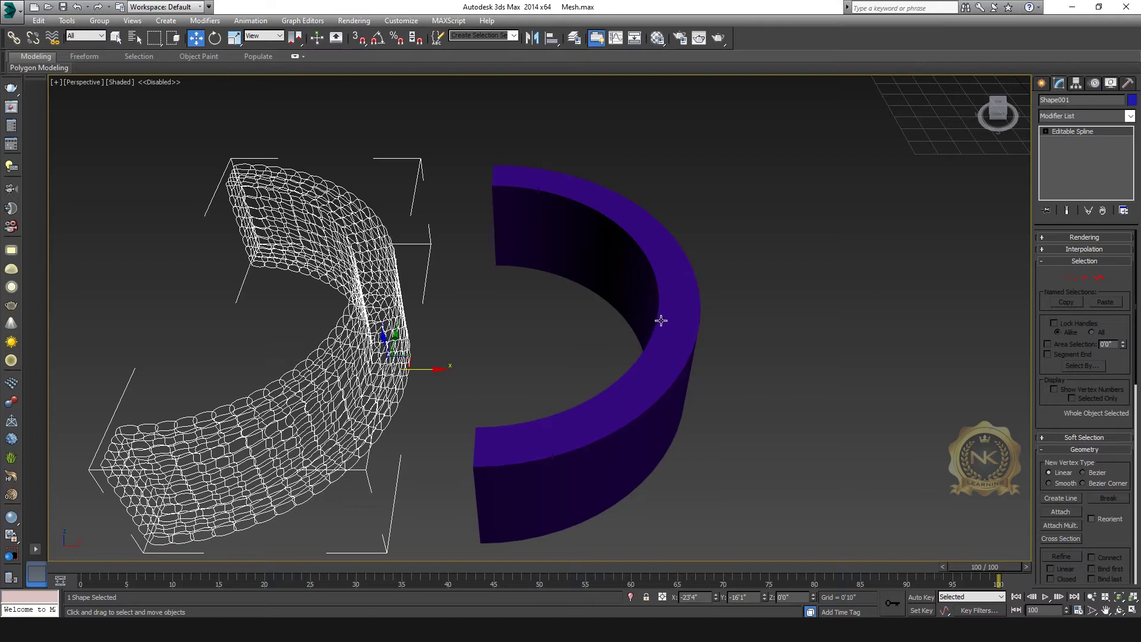
- Create a Linear shape named Shape002 from all the solid's edges and move the solid away along X to about -10'5"
click(671, 359)
click(1070, 250)
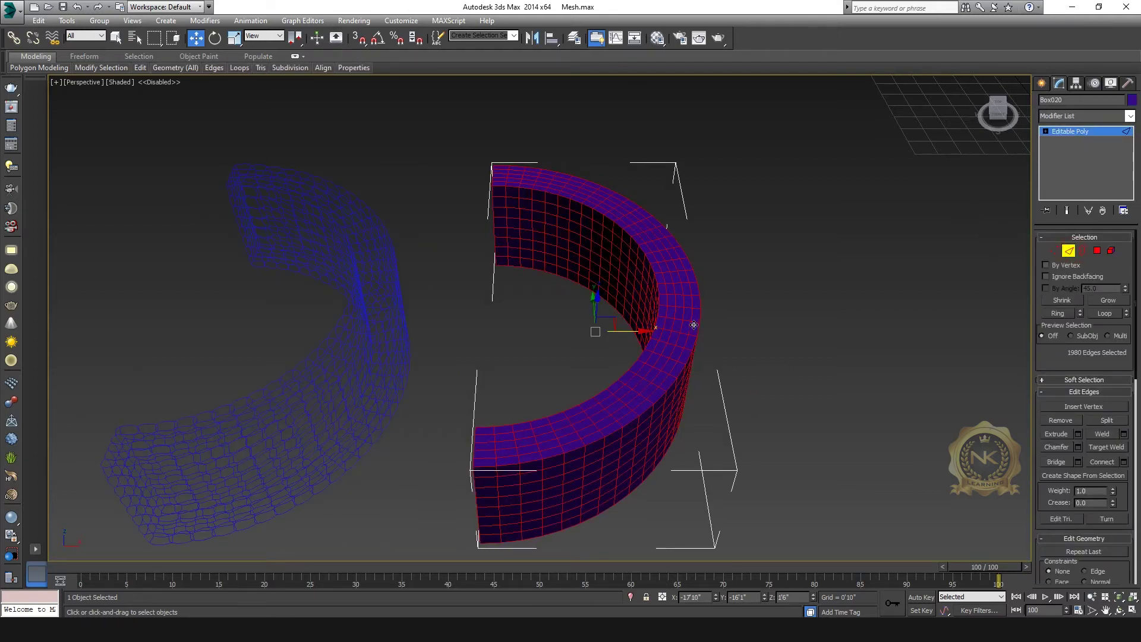
middle_drag(791, 339, 754, 329)
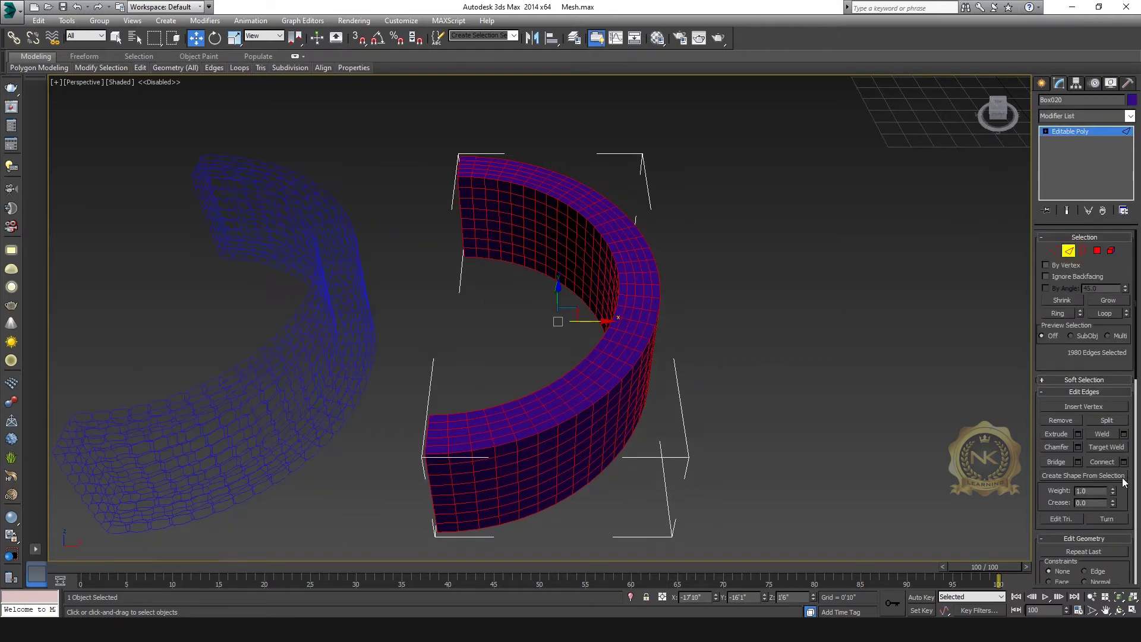
click(1079, 478)
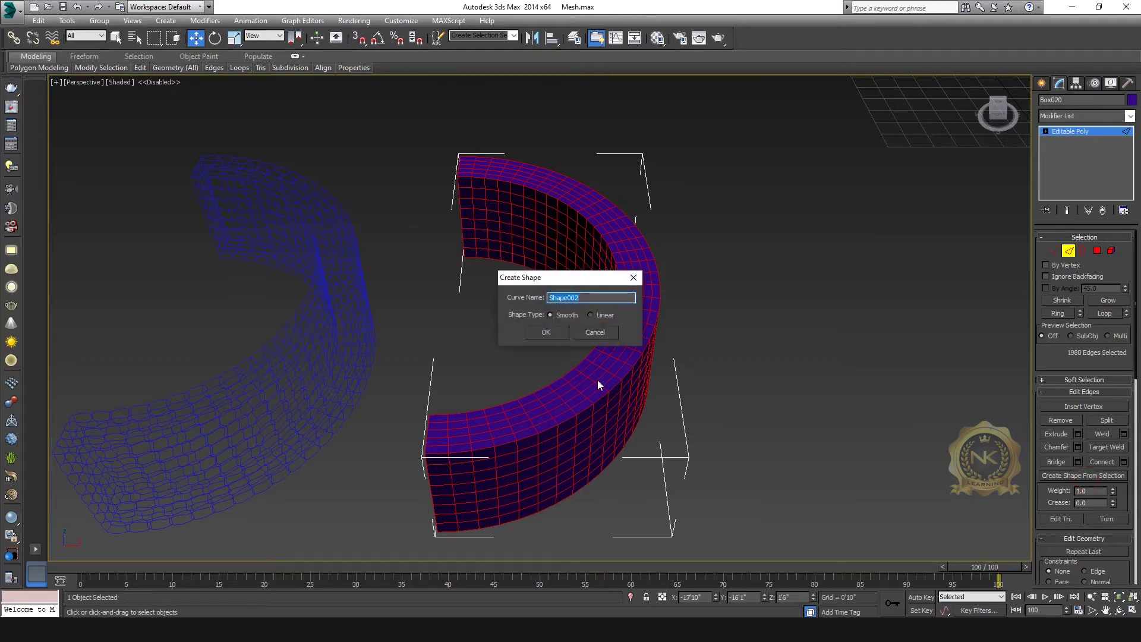
click(546, 333)
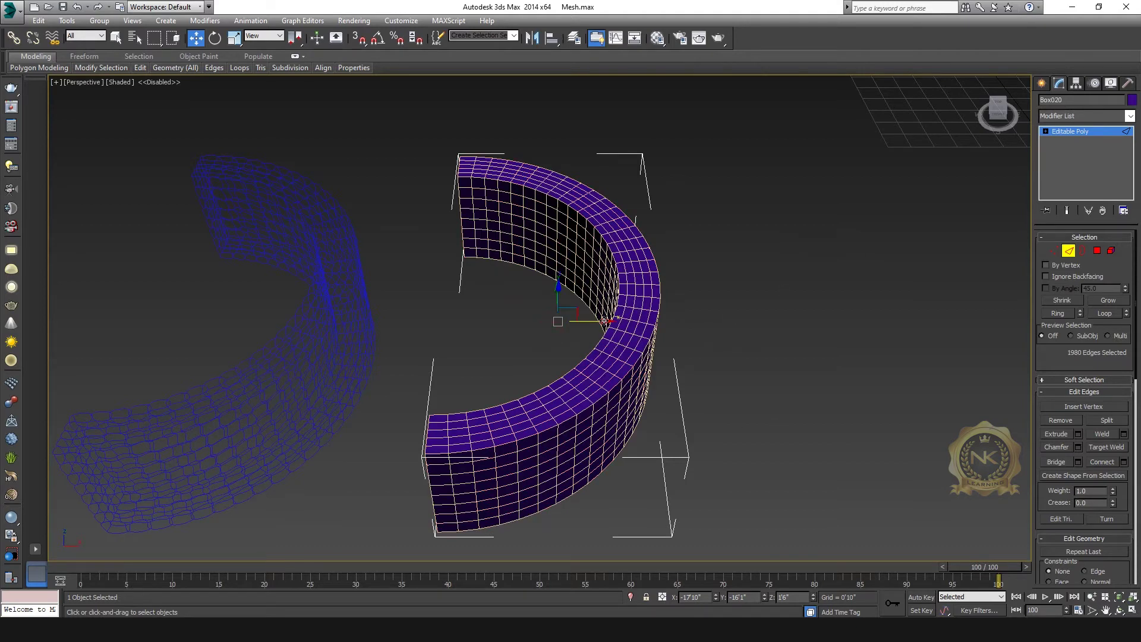
click(1081, 131)
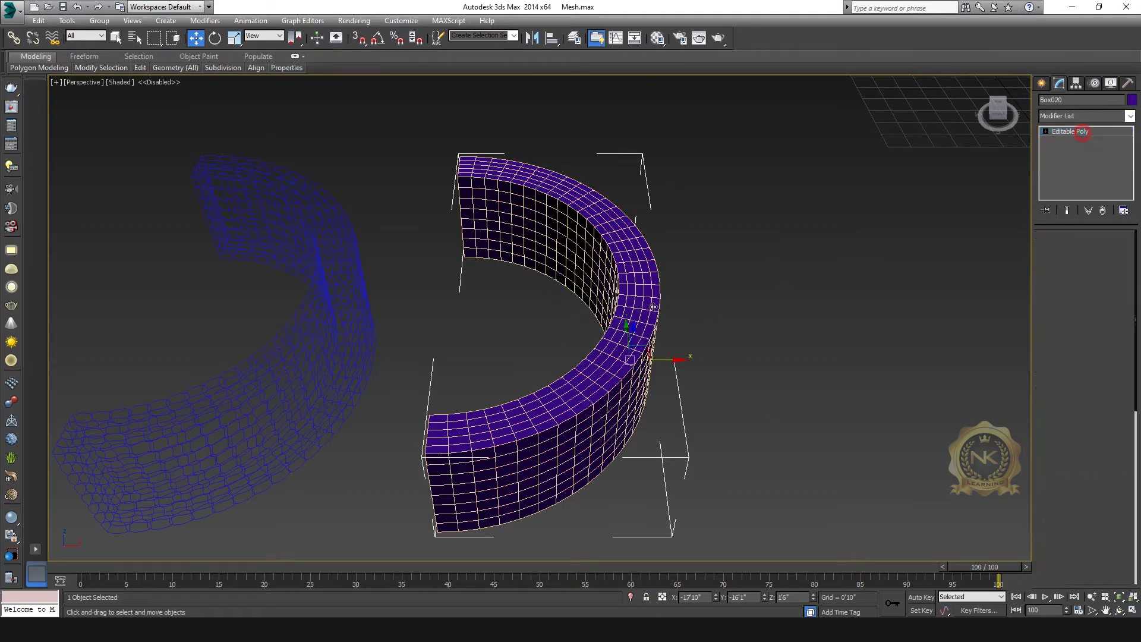
drag(665, 359, 868, 359)
- Compare the linear and smooth spline shapes up close, examining how their segments differ
scroll(502, 308, up, 4)
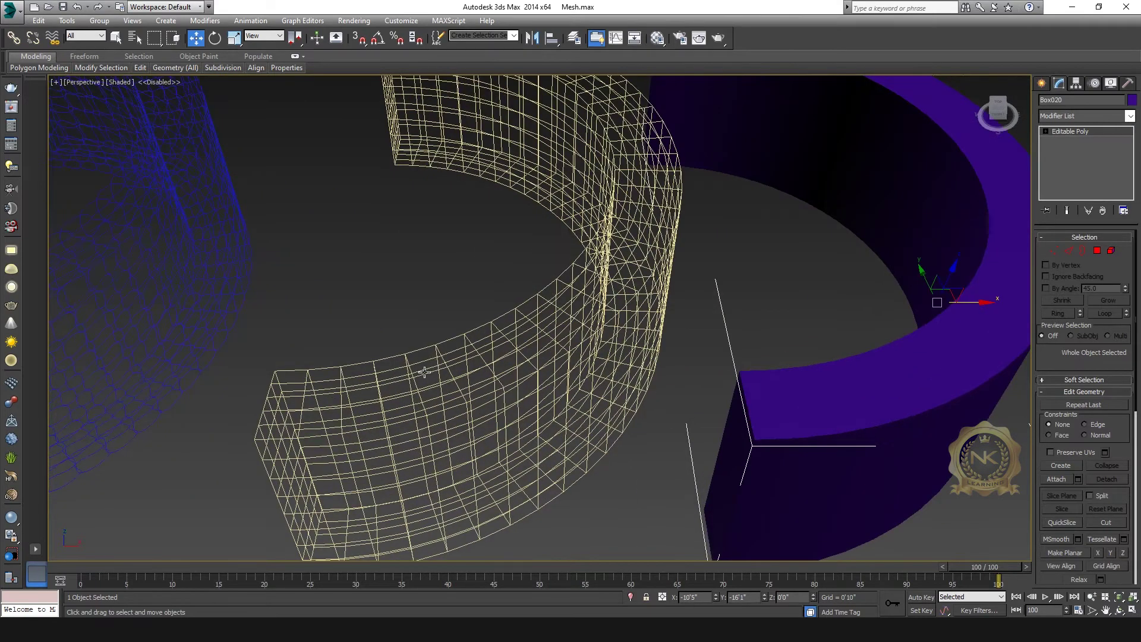
scroll(424, 359, up, 4)
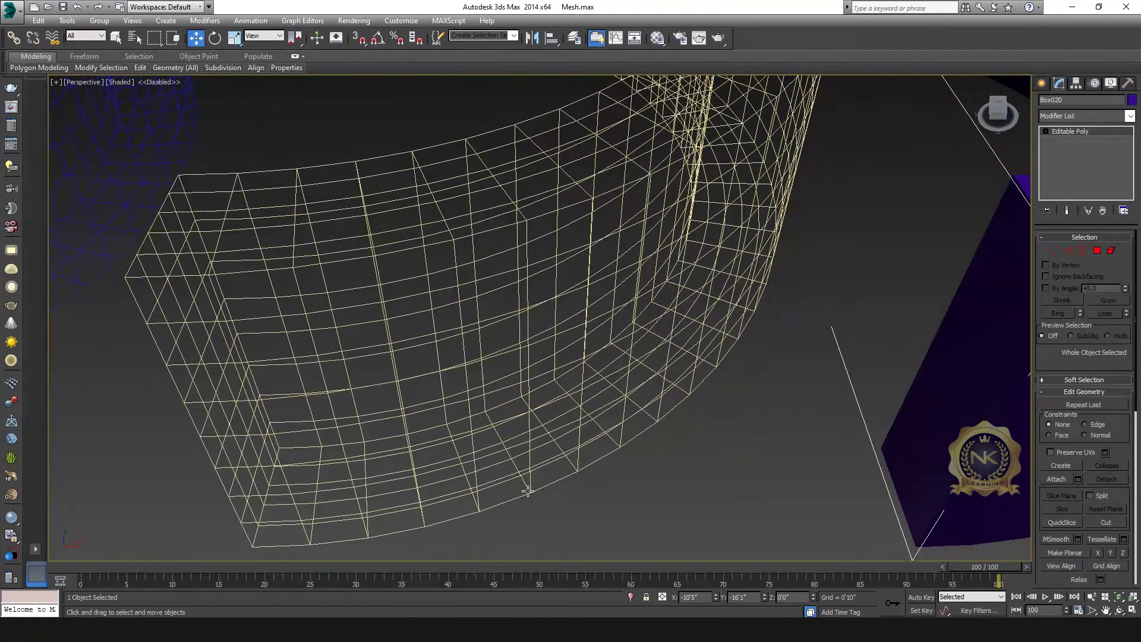
middle_drag(291, 257, 479, 367)
scroll(354, 339, down, 4)
scroll(479, 367, up, 5)
click(442, 337)
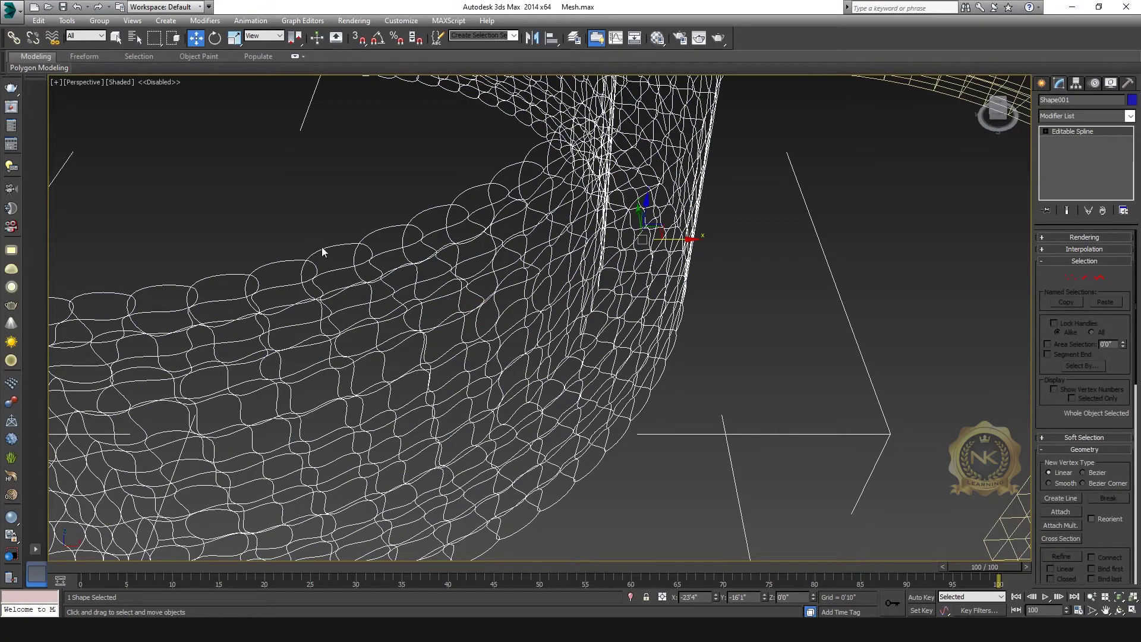
scroll(438, 327, down, 3)
middle_drag(735, 338, 576, 338)
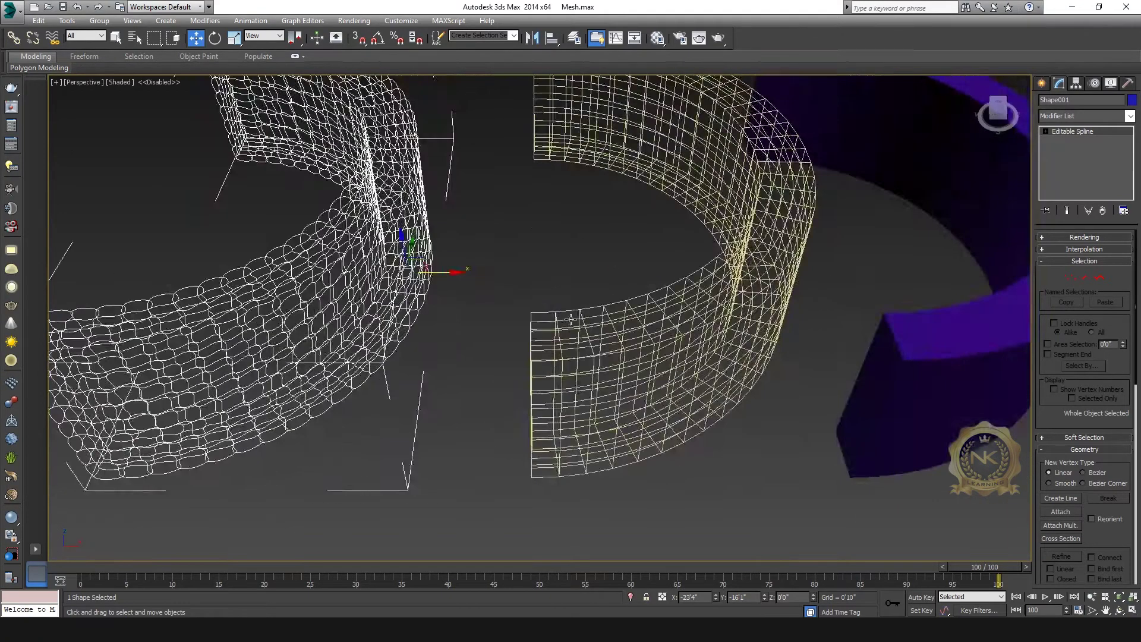
scroll(576, 338, up, 2)
click(591, 298)
scroll(591, 303, down, 3)
scroll(376, 319, down, 4)
scroll(532, 307, down, 2)
scroll(532, 307, down, 2)
- Move the solid half circle farther from the spline shapes along X, to about -8'2"
click(630, 360)
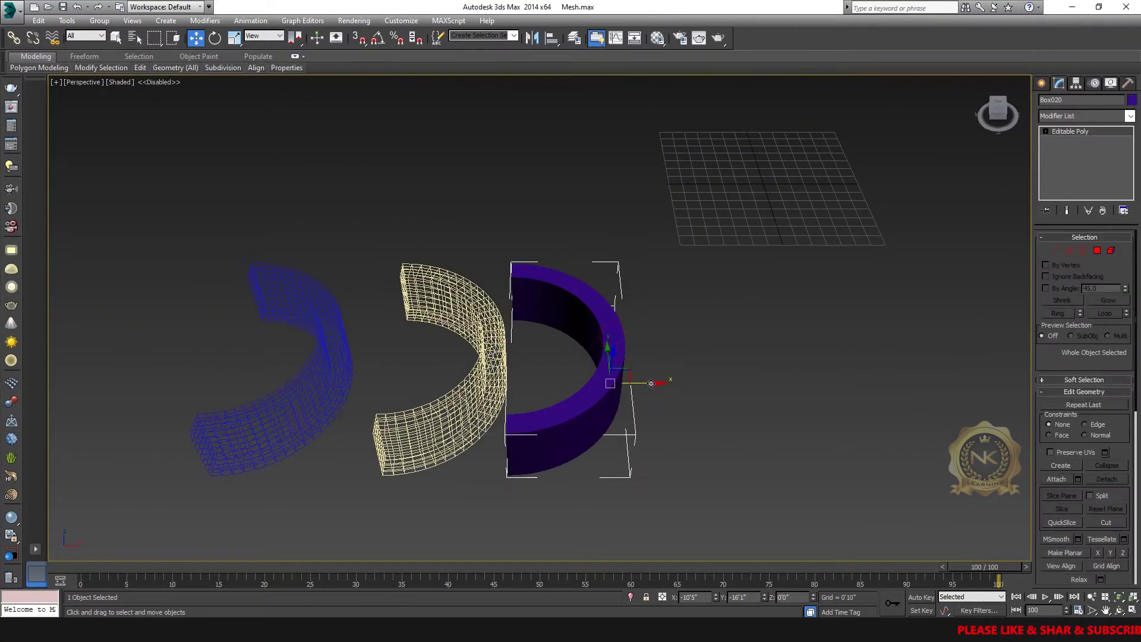
drag(660, 382, 696, 377)
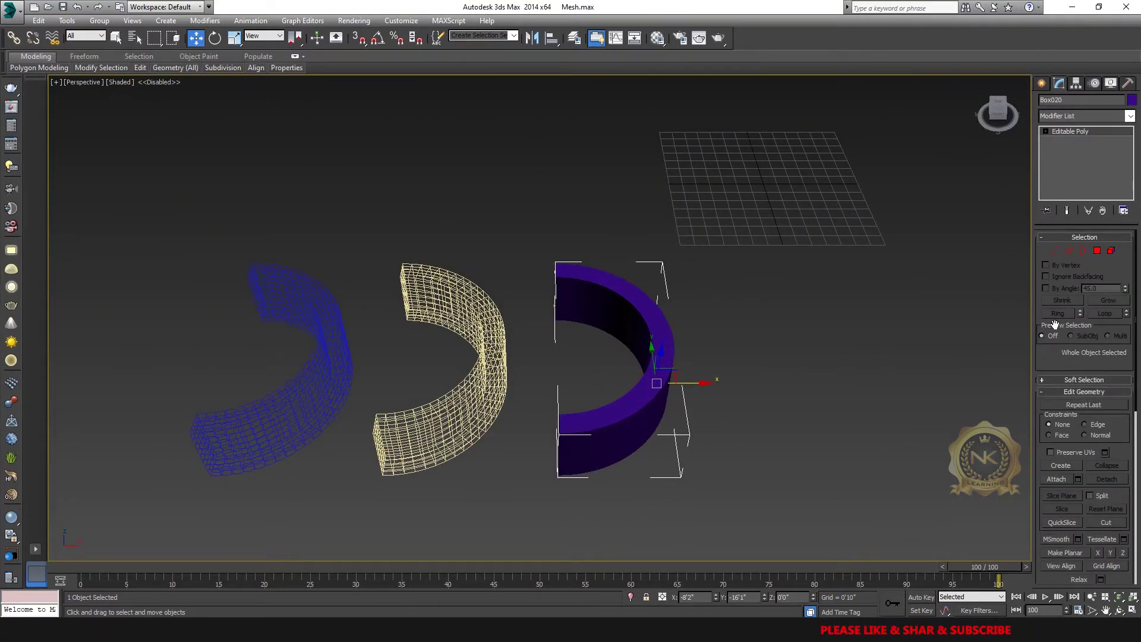
scroll(845, 315, up, 3)
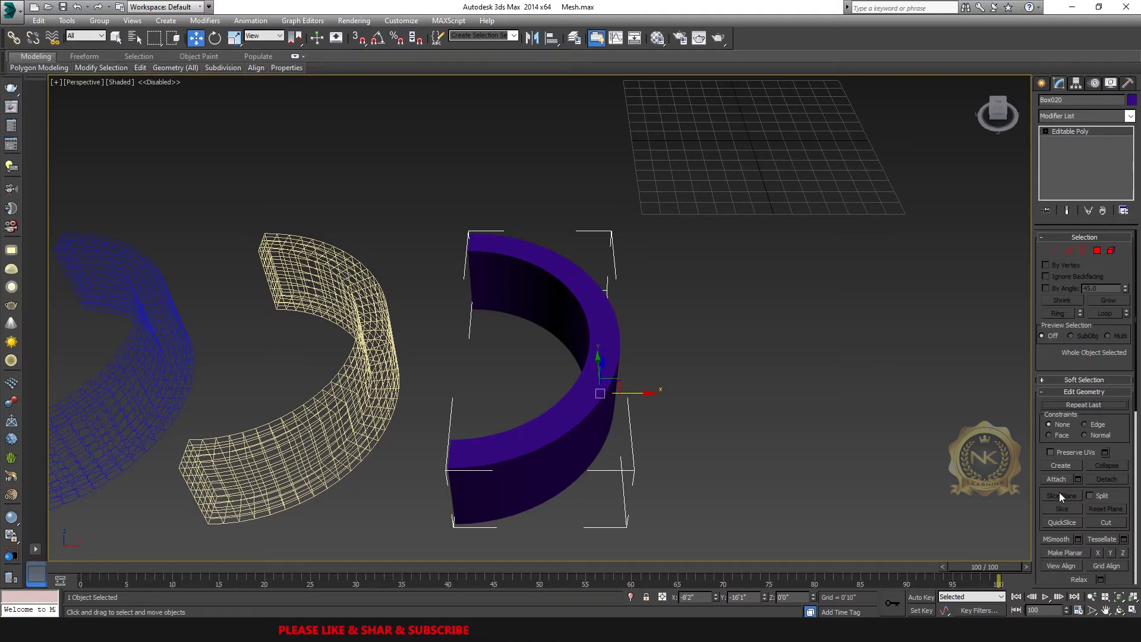
- Enter border sub-object level on the solid and apply the Edgedirection pattern from the Generate Topology tool
click(1082, 250)
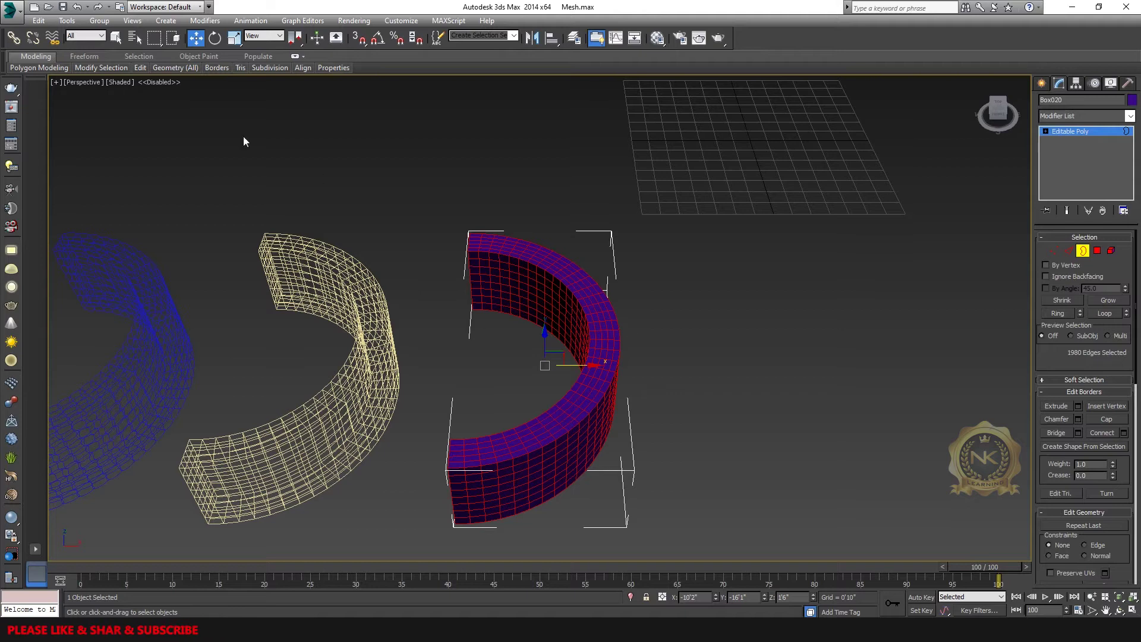
mouse_move(58, 67)
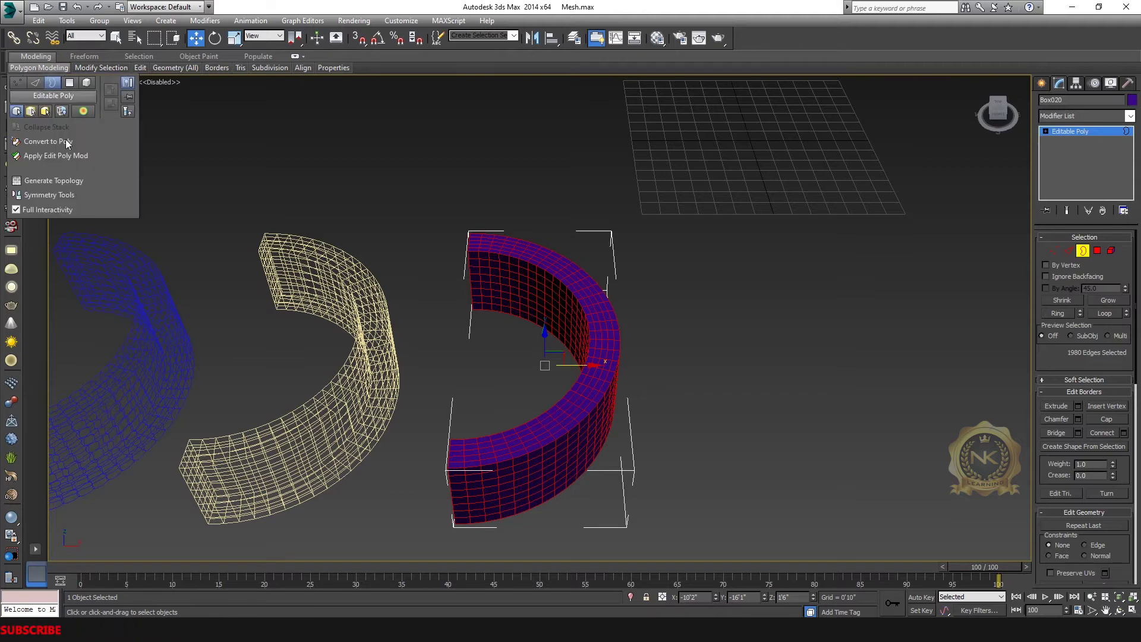
click(51, 182)
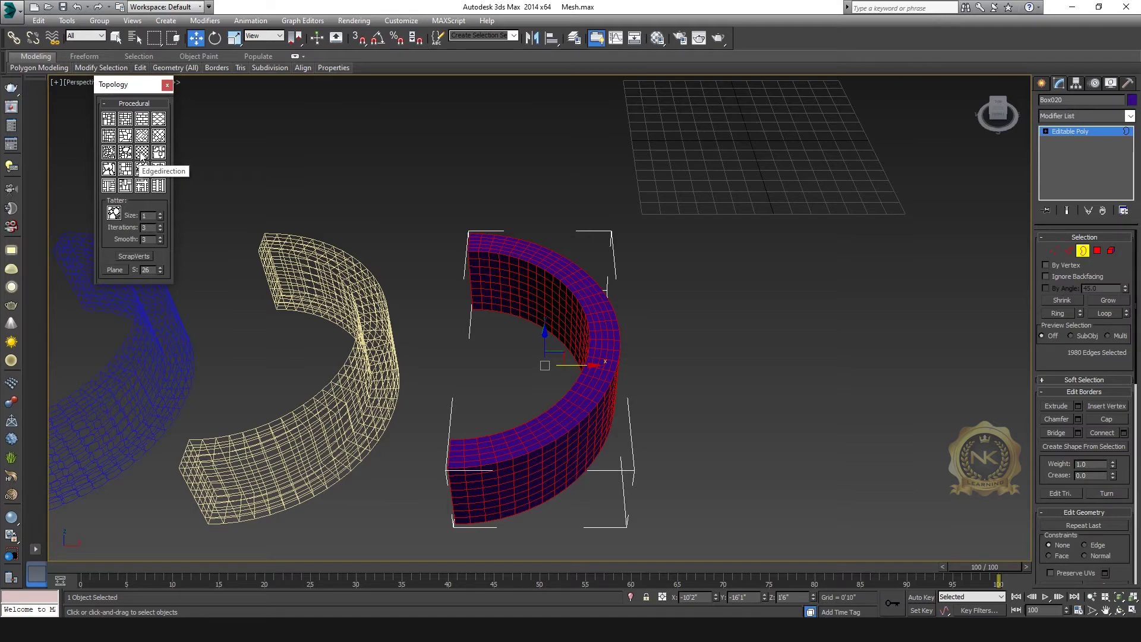
click(143, 156)
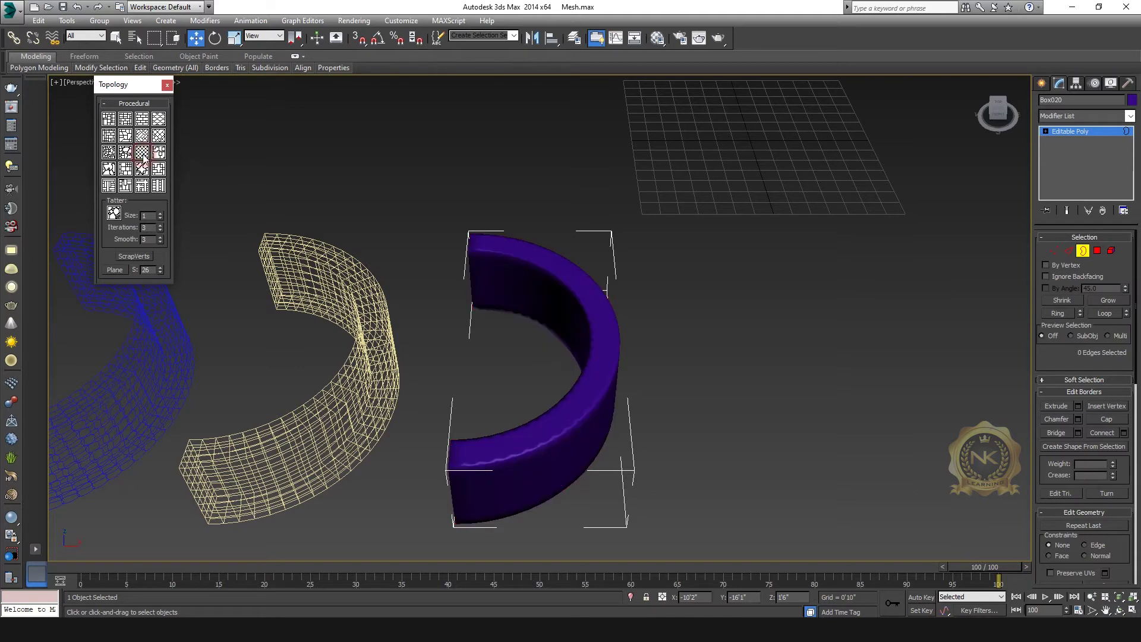
scroll(665, 344, up, 5)
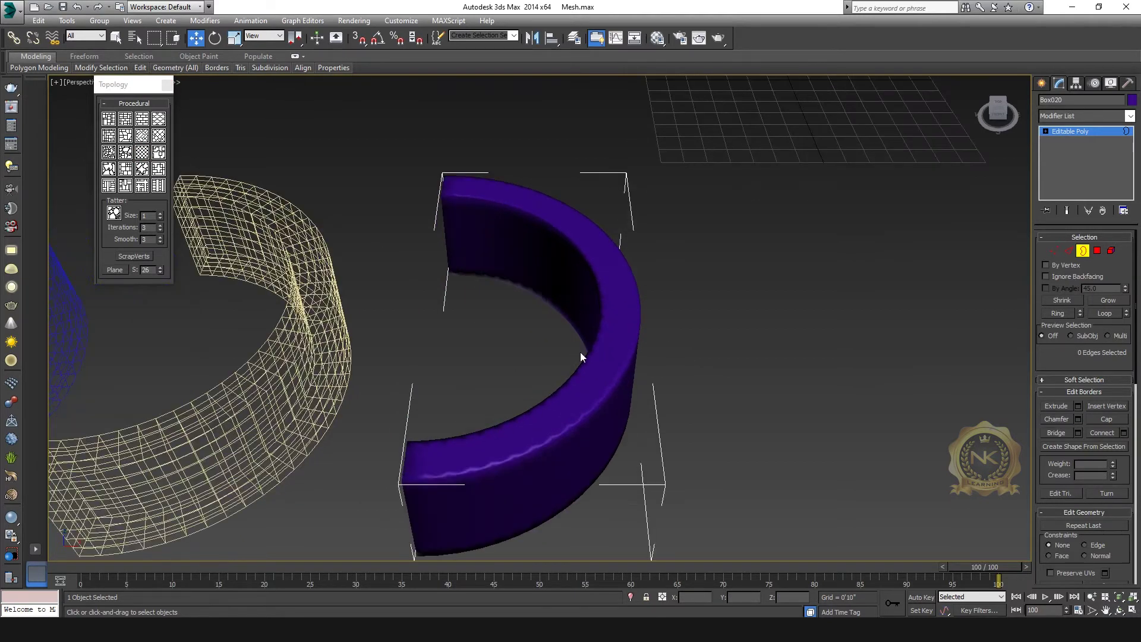
scroll(672, 347, up, 2)
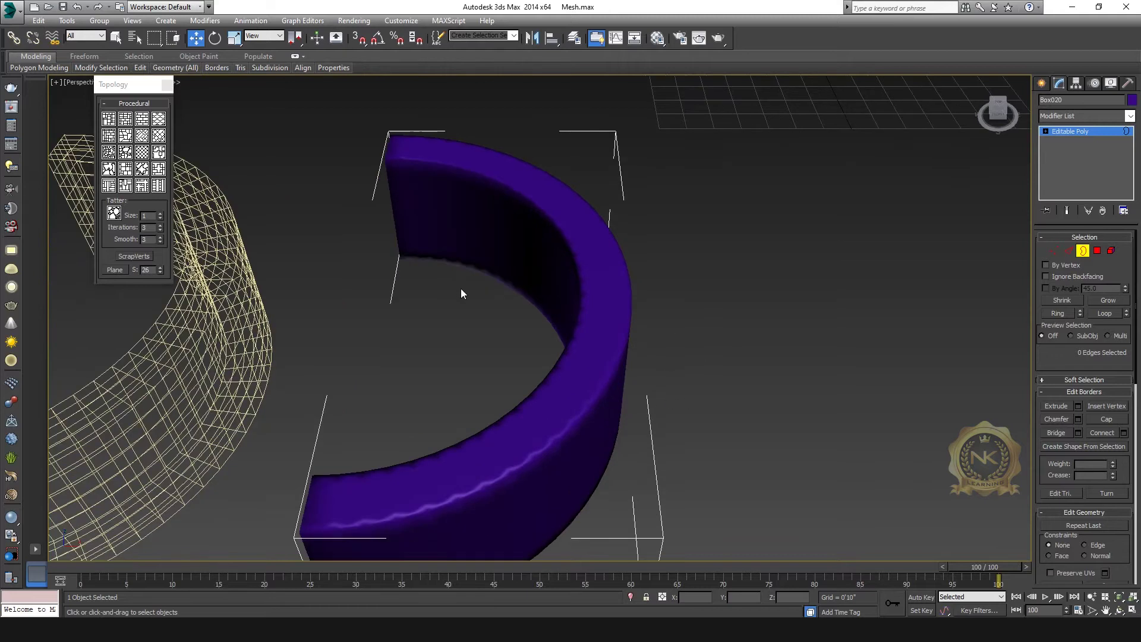
- Switch the solid half circle from border to edge sub-object level and select all its edges in the Front view
click(1088, 131)
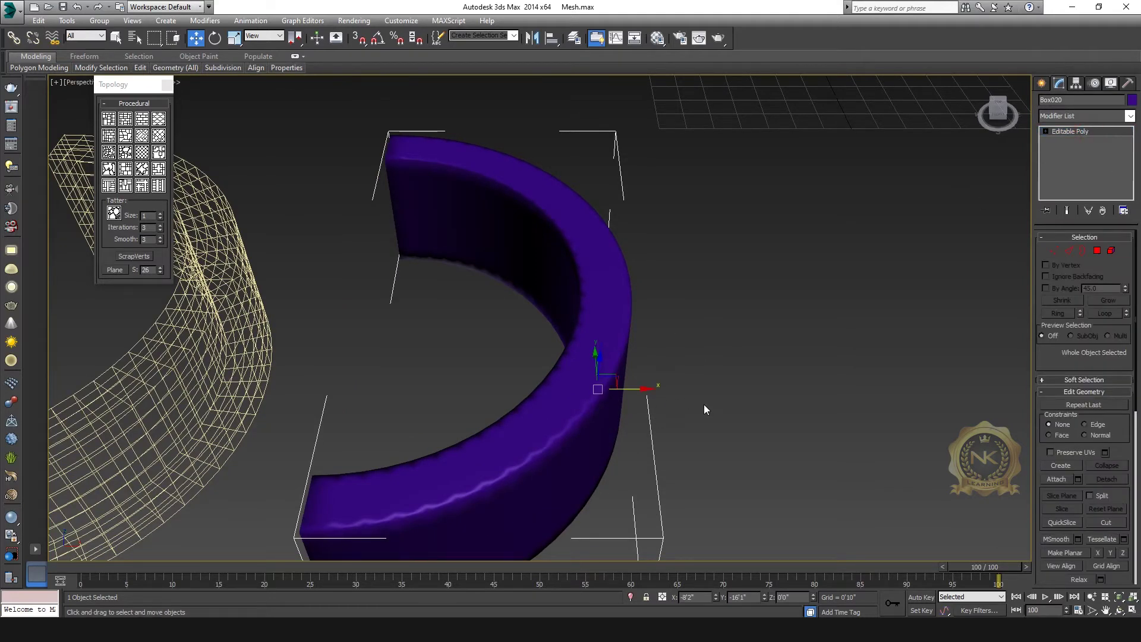
click(1069, 251)
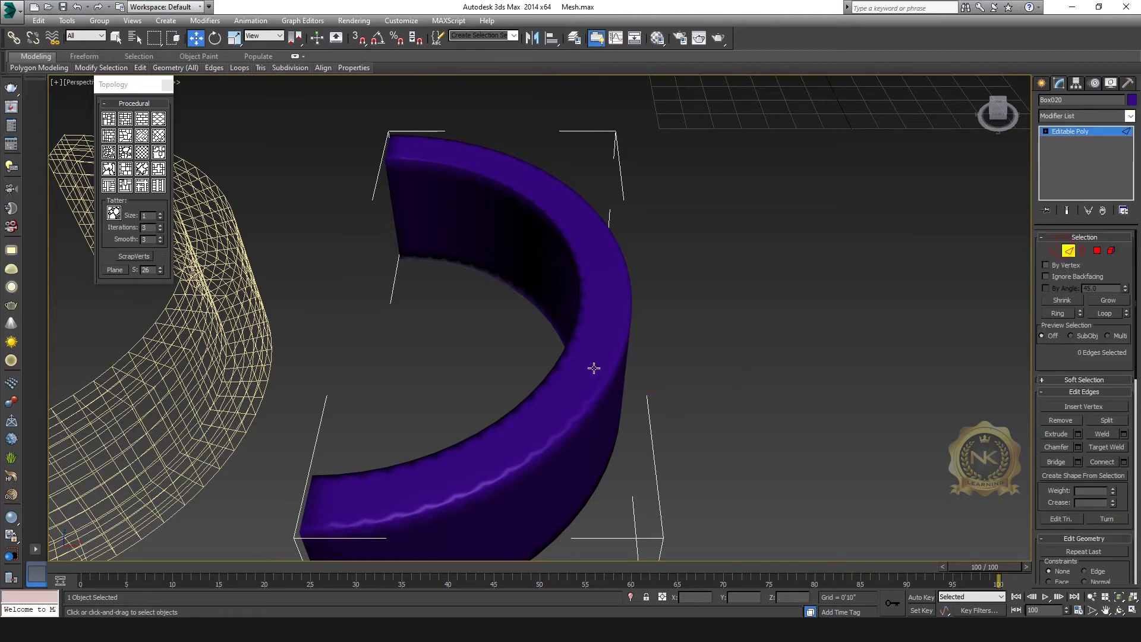
middle_drag(591, 369, 652, 305)
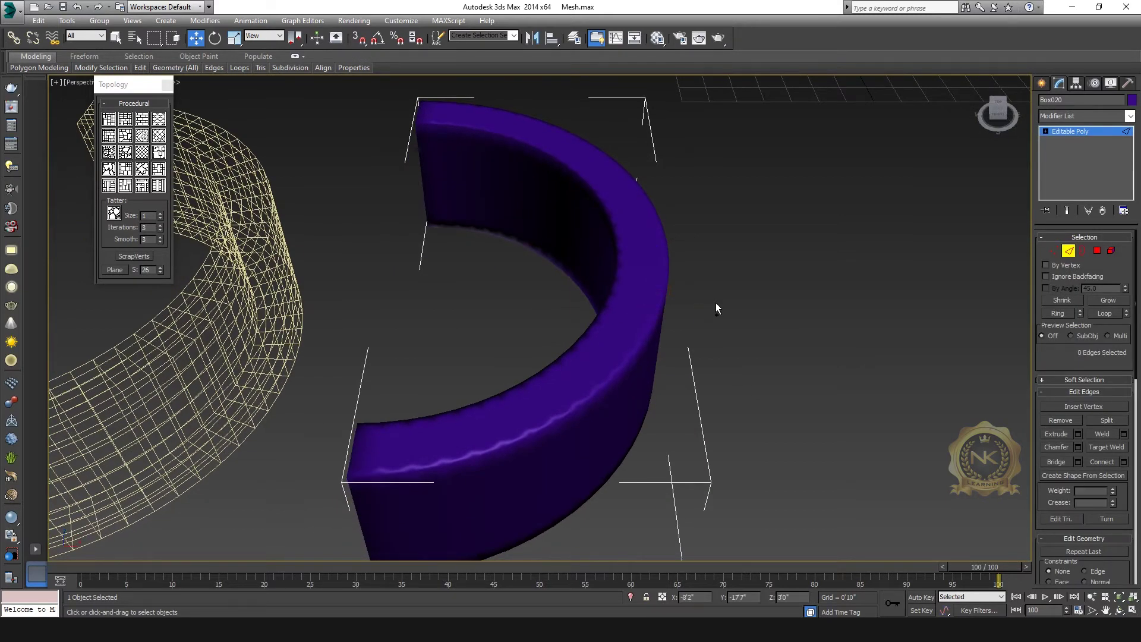
key(alt+w)
click(830, 190)
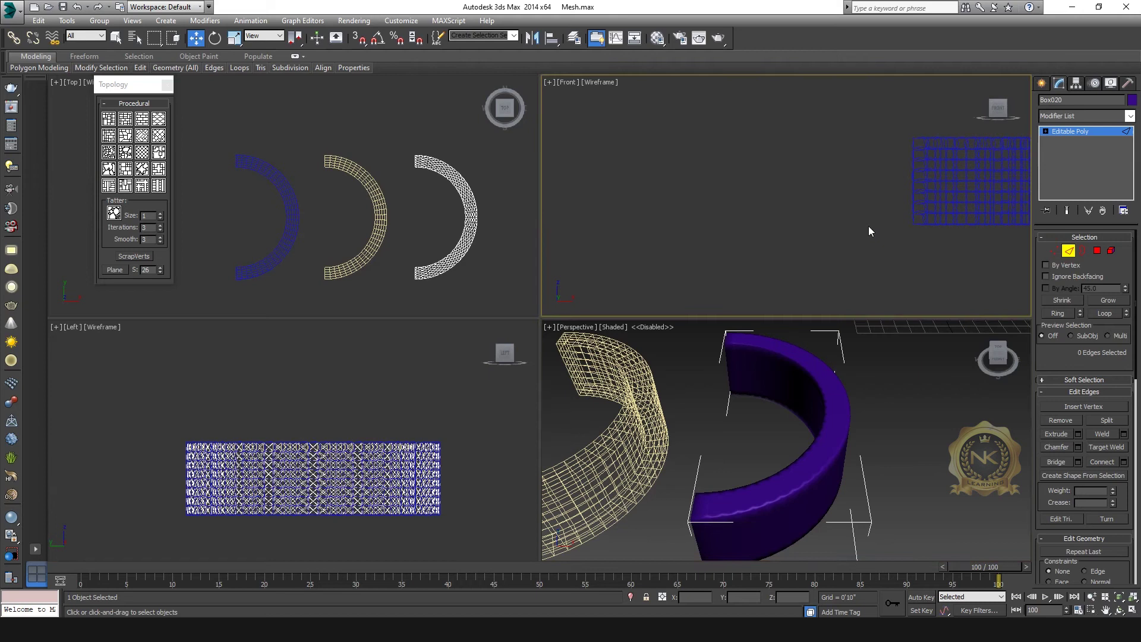
click(472, 441)
key(alt+w)
scroll(654, 357, down, 5)
scroll(589, 381, up, 10)
key(alt+w)
click(855, 160)
key(alt+w)
scroll(855, 256, down, 5)
middle_drag(895, 290, 607, 356)
scroll(685, 345, up, 5)
middle_drag(612, 396, 464, 502)
scroll(582, 379, up, 8)
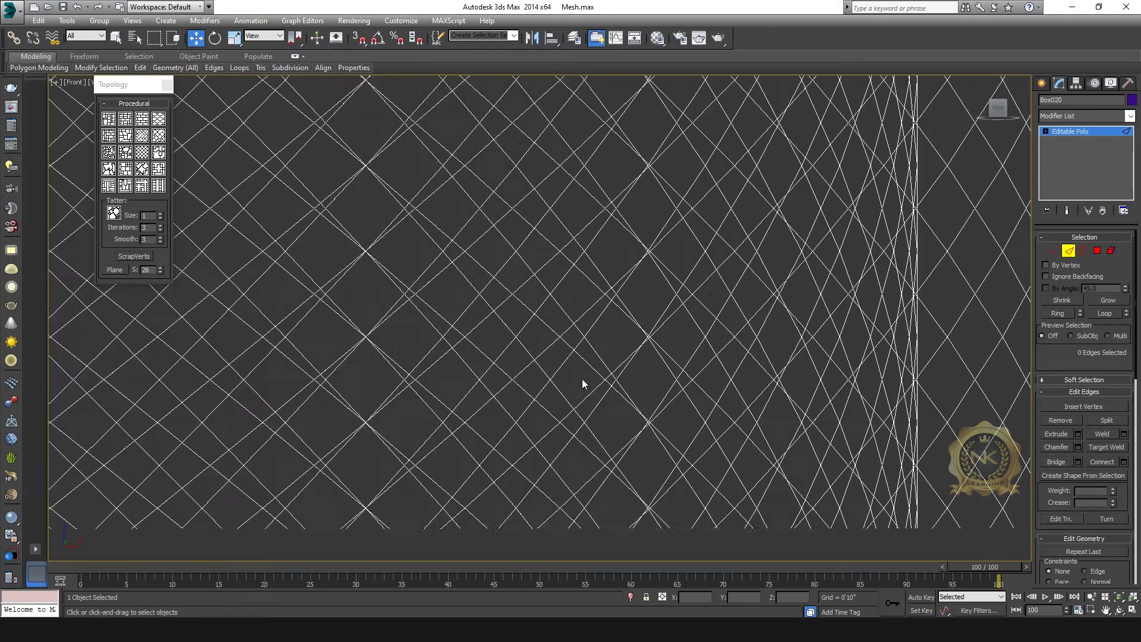
scroll(626, 347, down, 4)
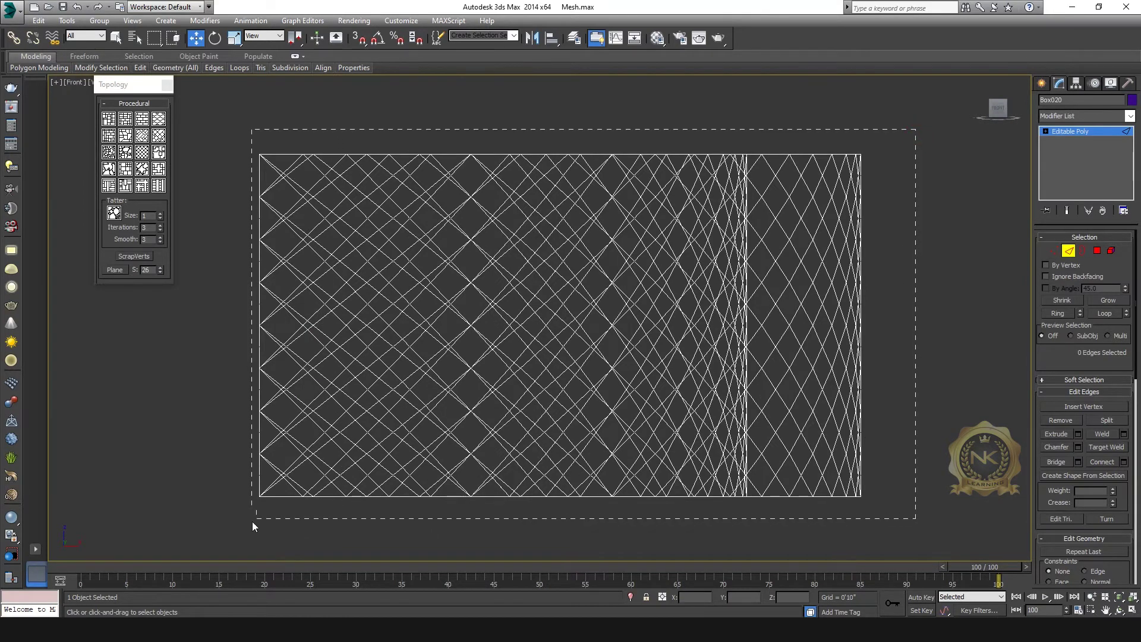
drag(252, 522, 249, 525)
- Create a Linear shape named Shape003 from the solid's selected diagonal-pattern edges
key(alt+w)
right_click(815, 481)
key(alt+w)
middle_drag(525, 490, 601, 460)
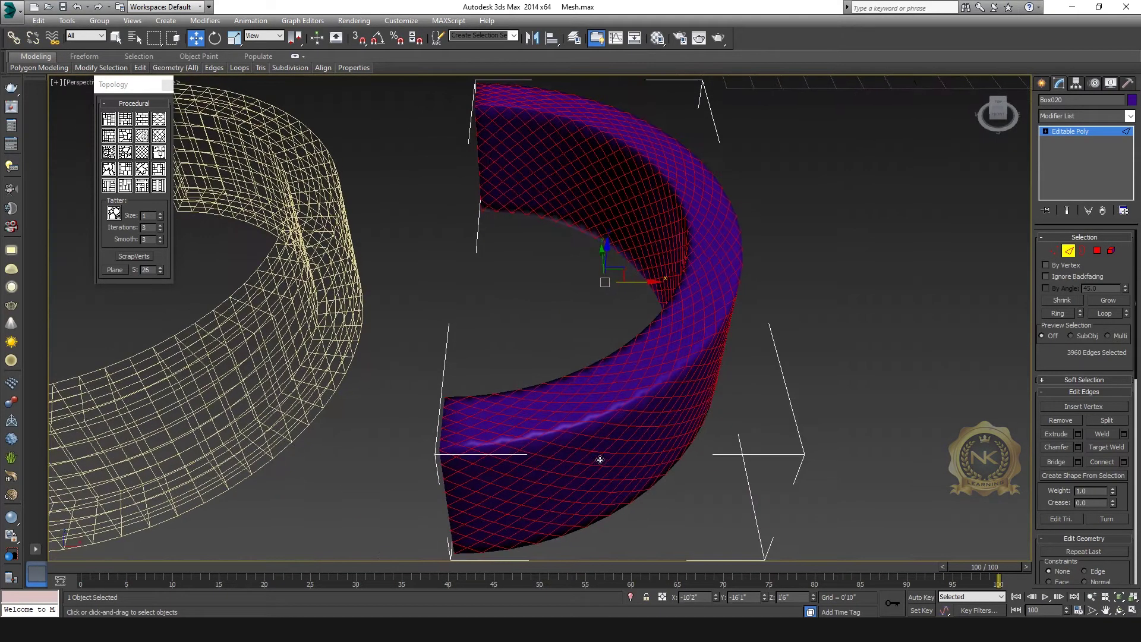
scroll(658, 390, up, 4)
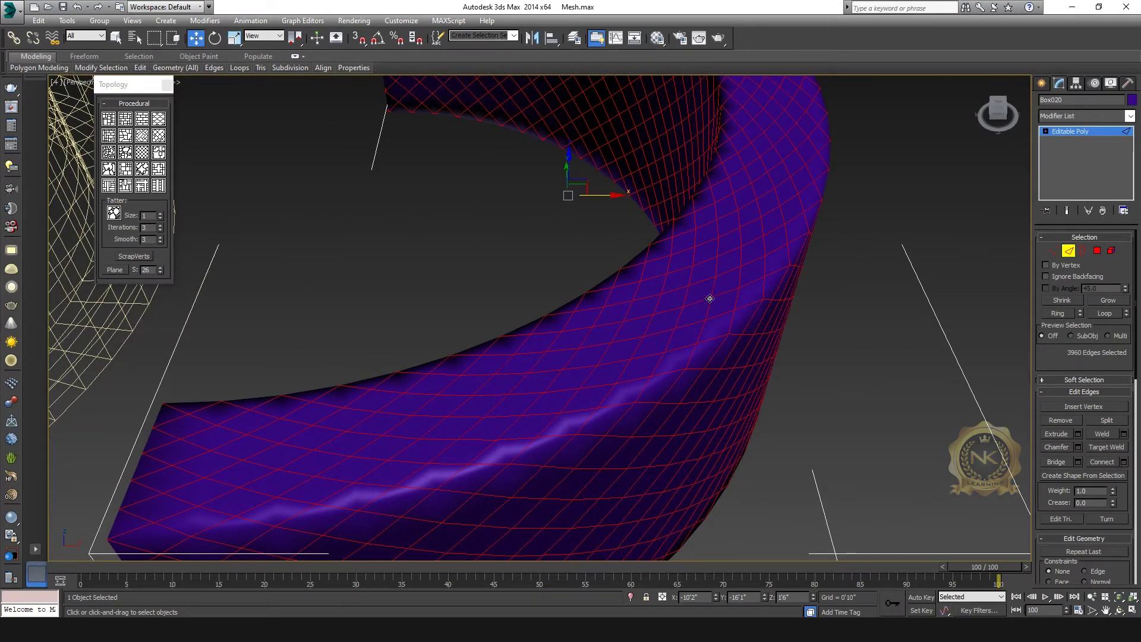
scroll(721, 295, down, 8)
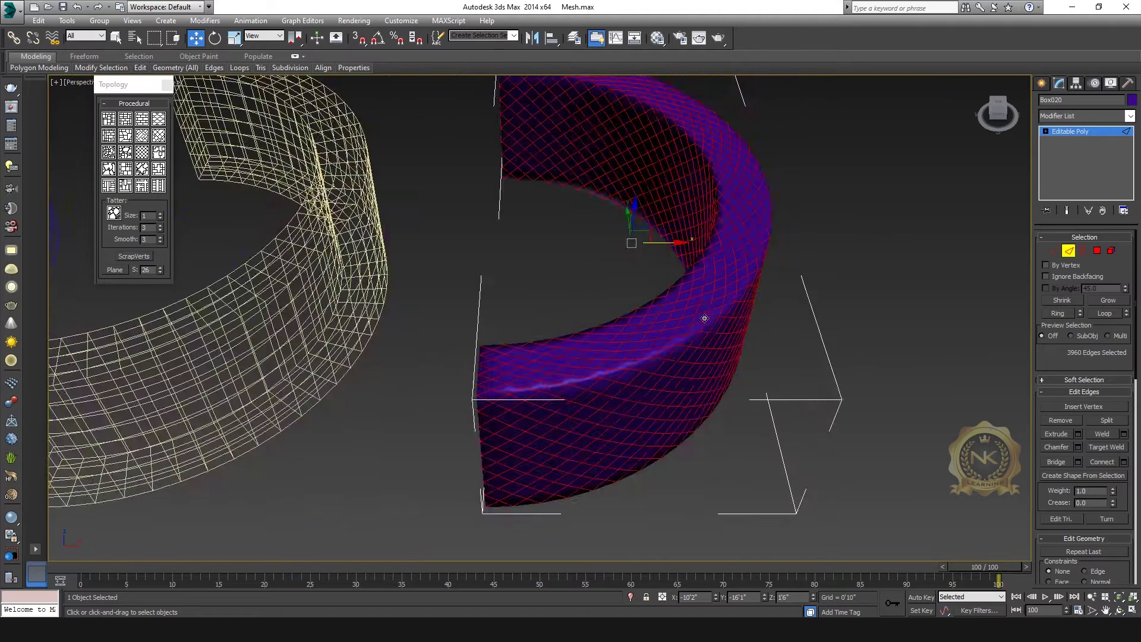
click(1087, 478)
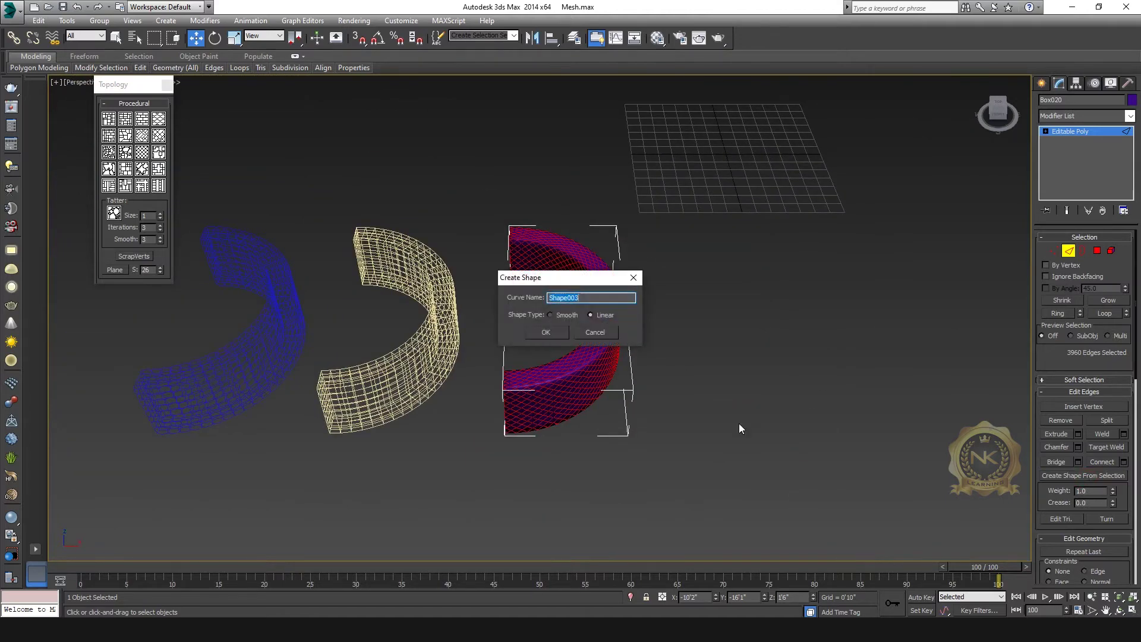
click(555, 330)
- Move the solid's selected edges along X clear of the new diamond-pattern shape and leave edge level
scroll(665, 349, up, 3)
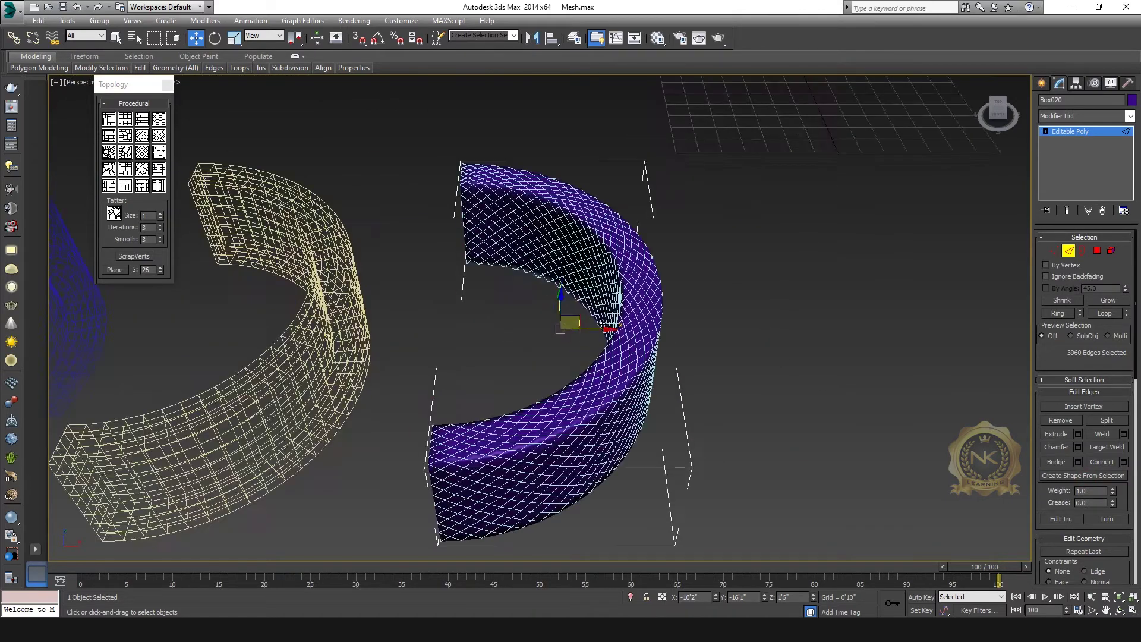
drag(602, 331, 852, 331)
scroll(659, 362, up, 3)
click(666, 364)
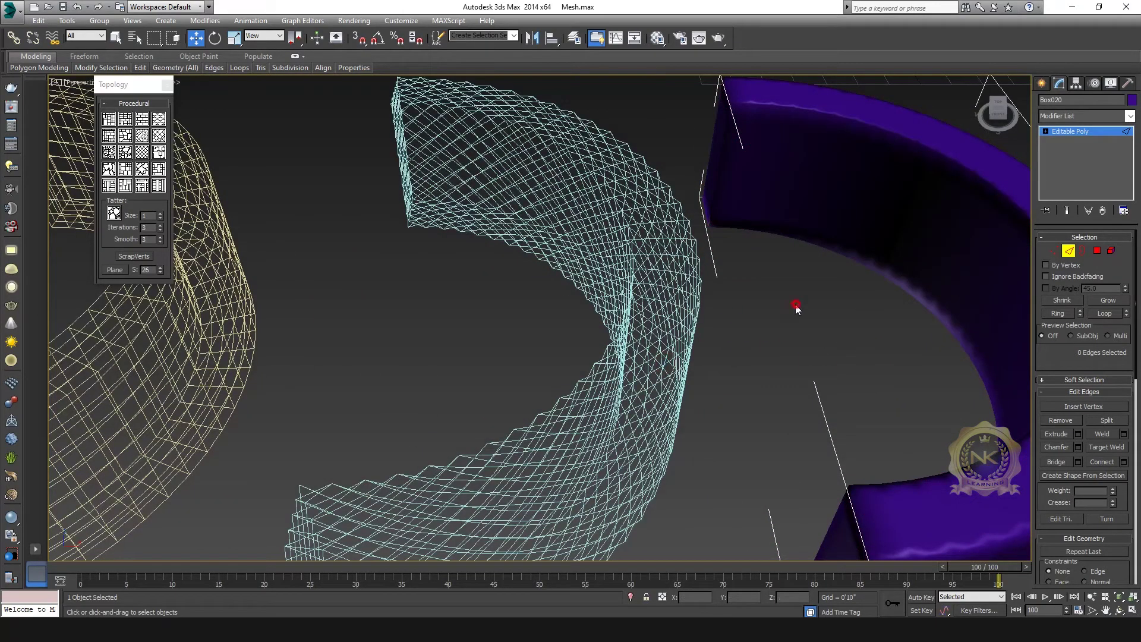
scroll(790, 314, down, 5)
scroll(733, 420, up, 3)
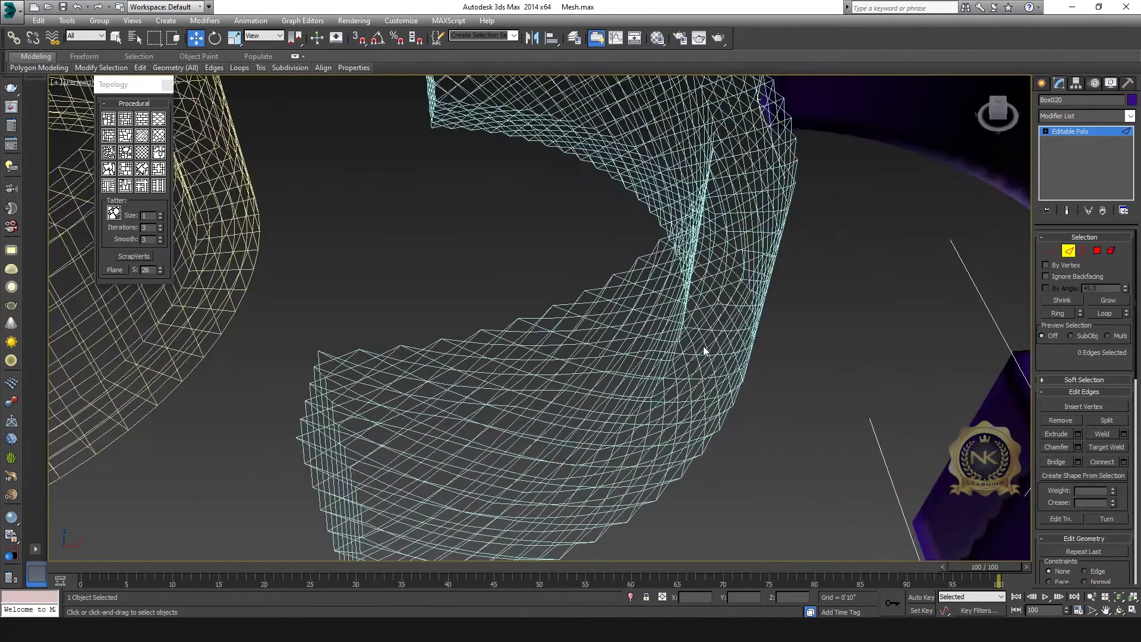
click(1054, 135)
middle_drag(687, 234, 544, 271)
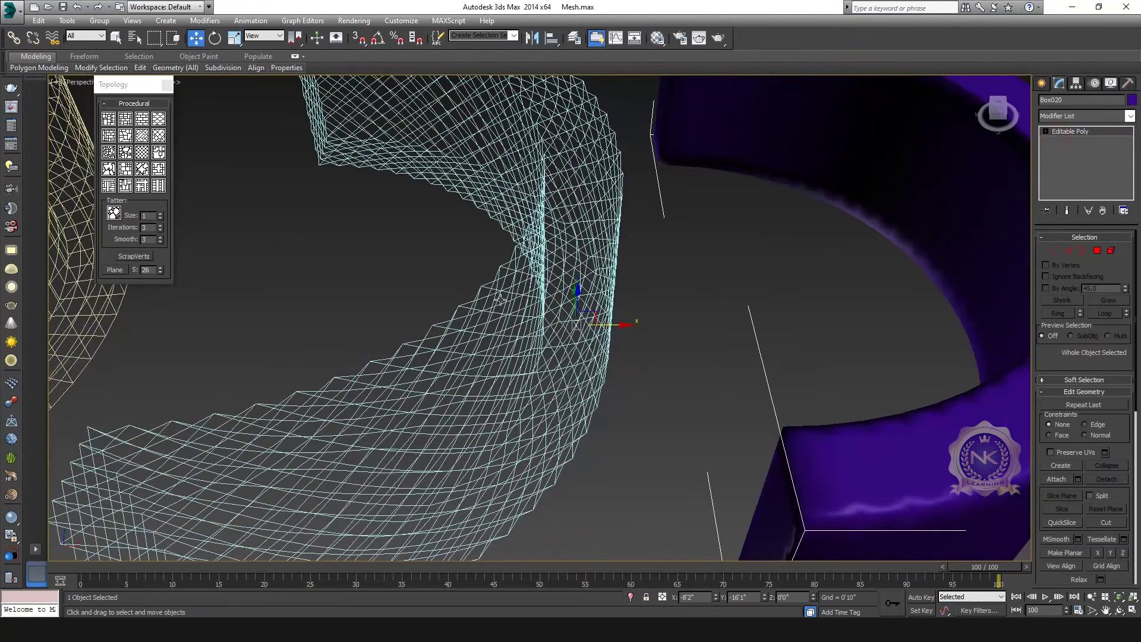
- Close the Topology tool after inspecting the diamond-pattern shape, and clear the selection
click(544, 269)
scroll(649, 346, down, 3)
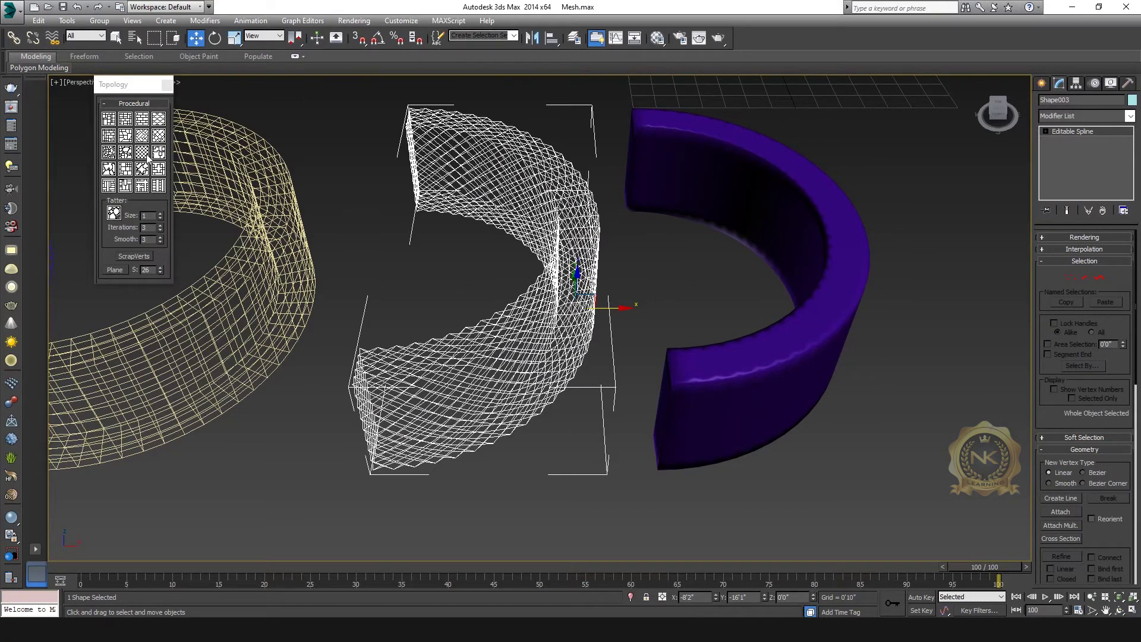
scroll(498, 342, up, 3)
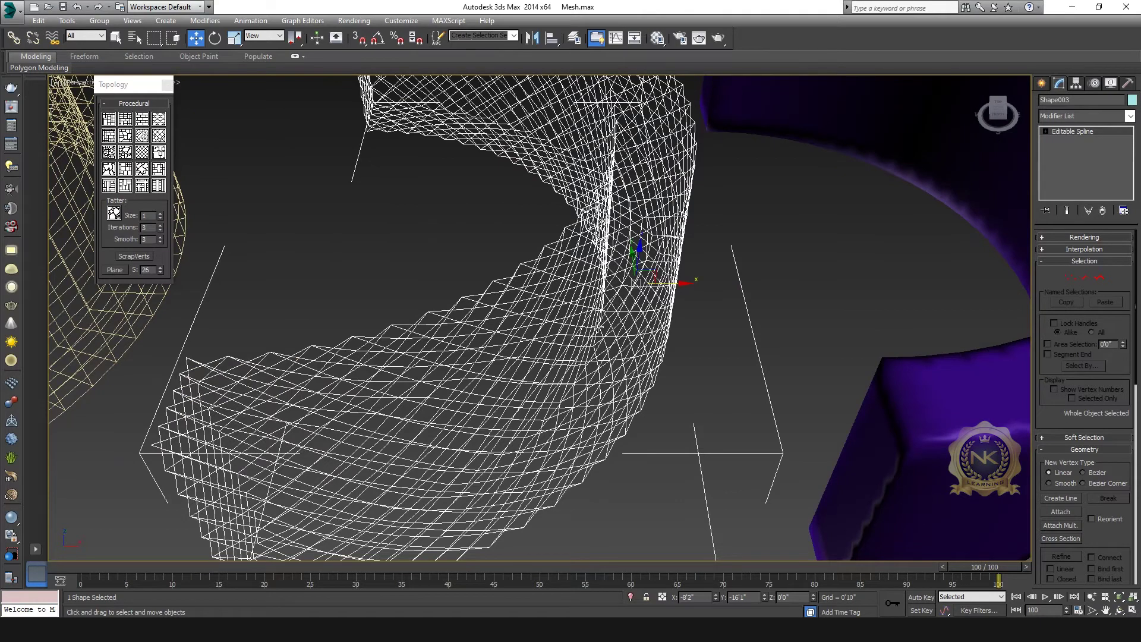
scroll(600, 326, down, 4)
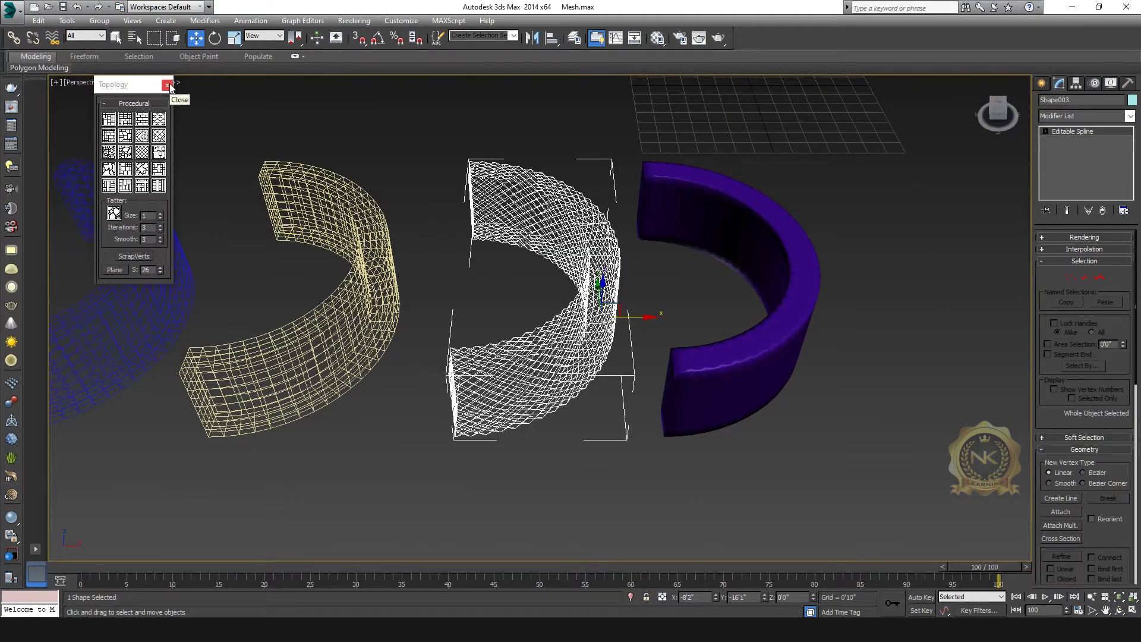
click(168, 86)
middle_drag(515, 371, 681, 395)
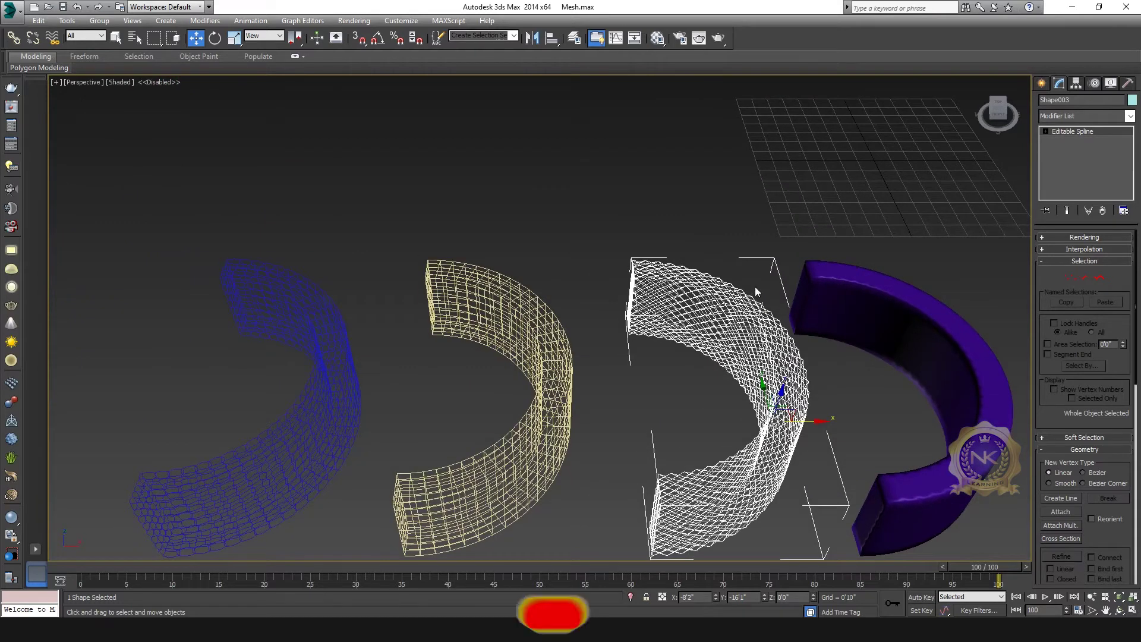
scroll(755, 287, up, 4)
click(785, 255)
scroll(762, 235, down, 4)
middle_drag(776, 314, 560, 274)
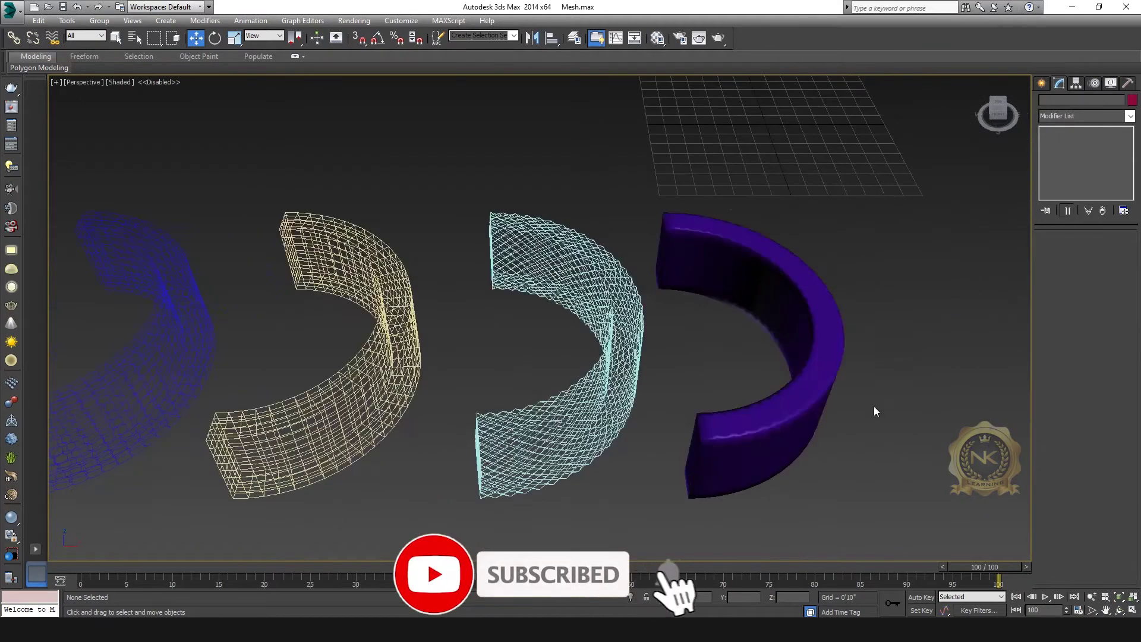
- Delete the solid half circle beside the three spline shapes
click(813, 377)
click(813, 377)
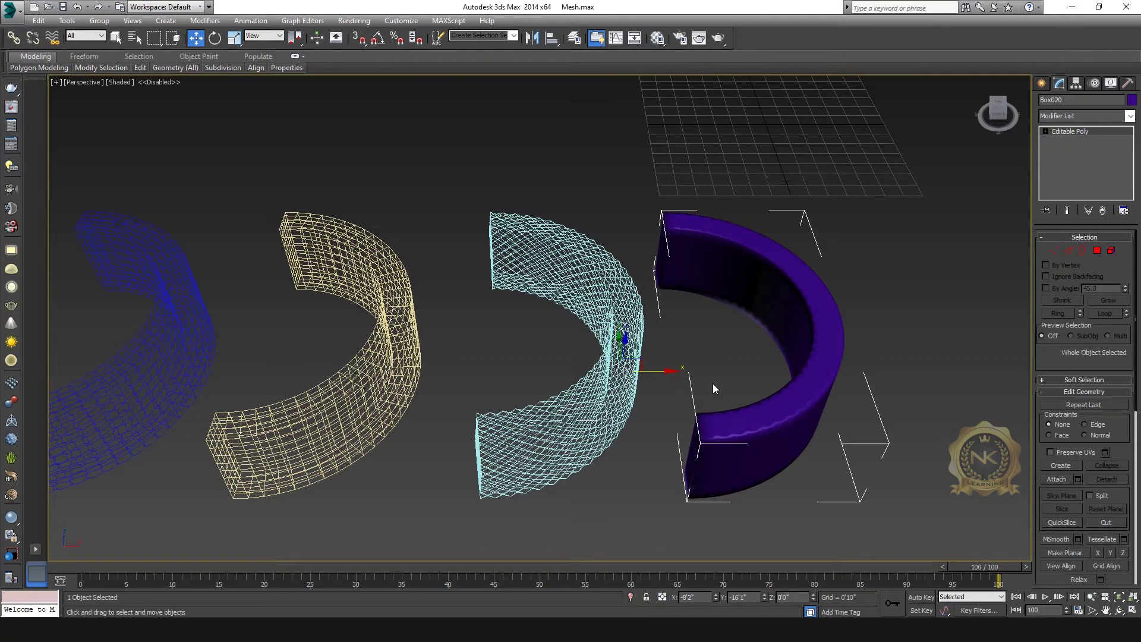
key(Delete)
- Apply a Sweep modifier to the smooth blue spline shape, Shape001
middle_drag(409, 429, 660, 386)
scroll(430, 410, up, 2)
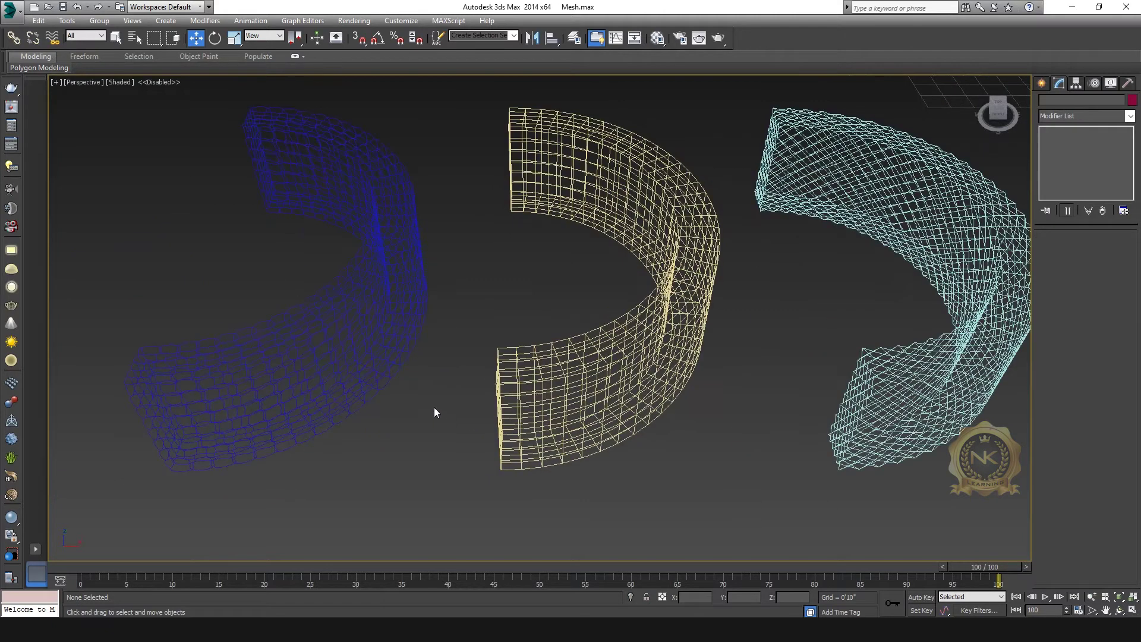
middle_drag(431, 414, 512, 394)
click(465, 314)
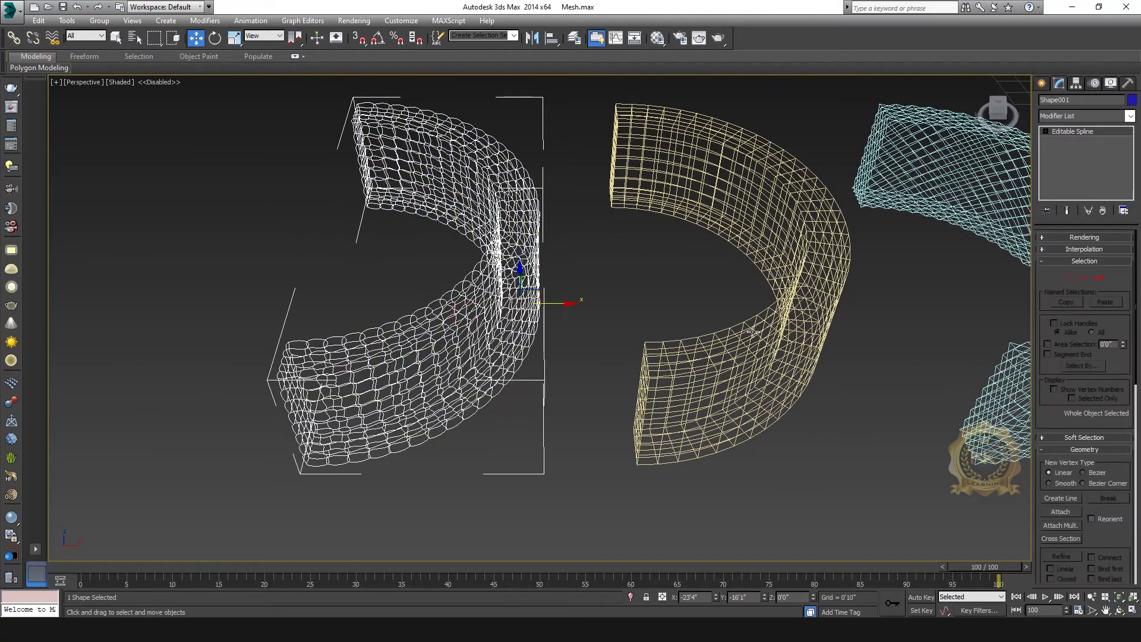
click(1131, 116)
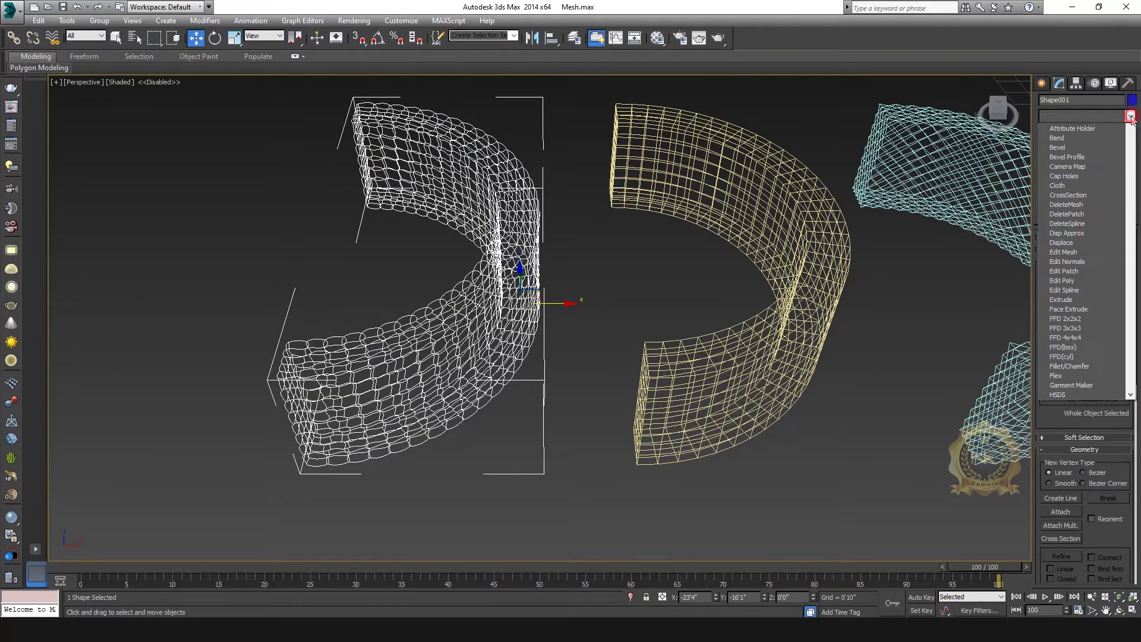
key(s)
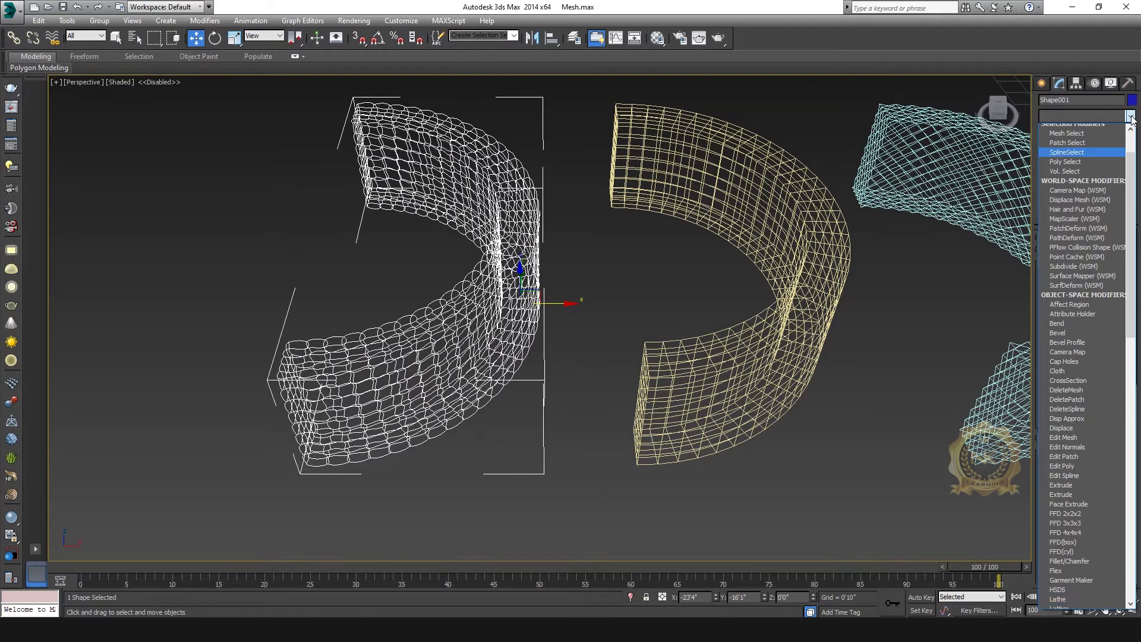
click(1131, 116)
click(1132, 115)
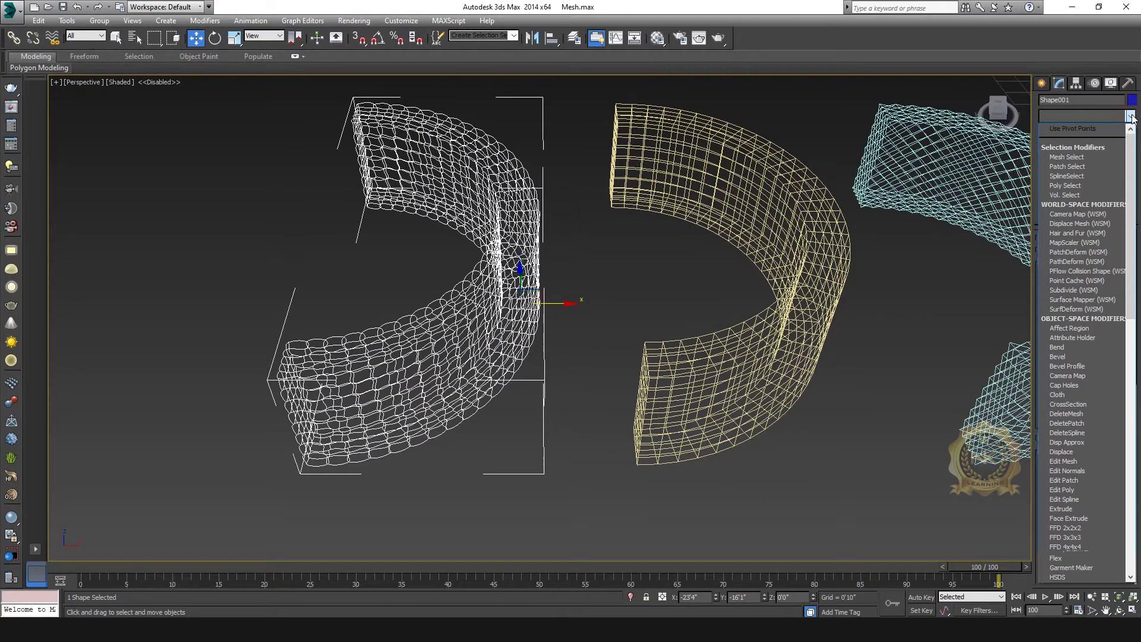
text(sw)
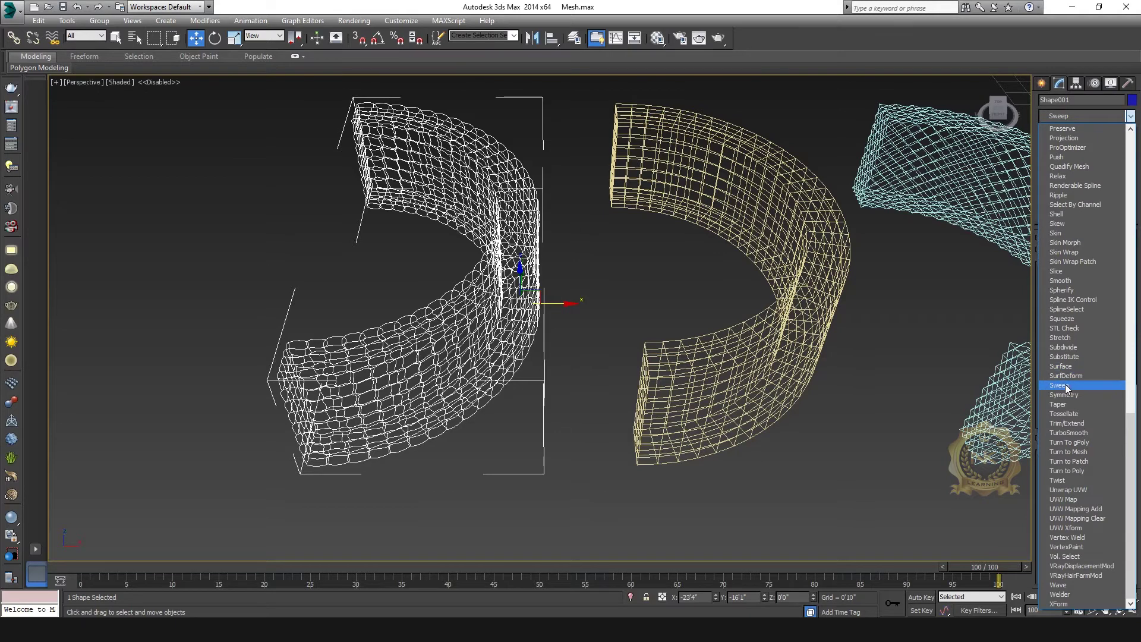
click(1067, 386)
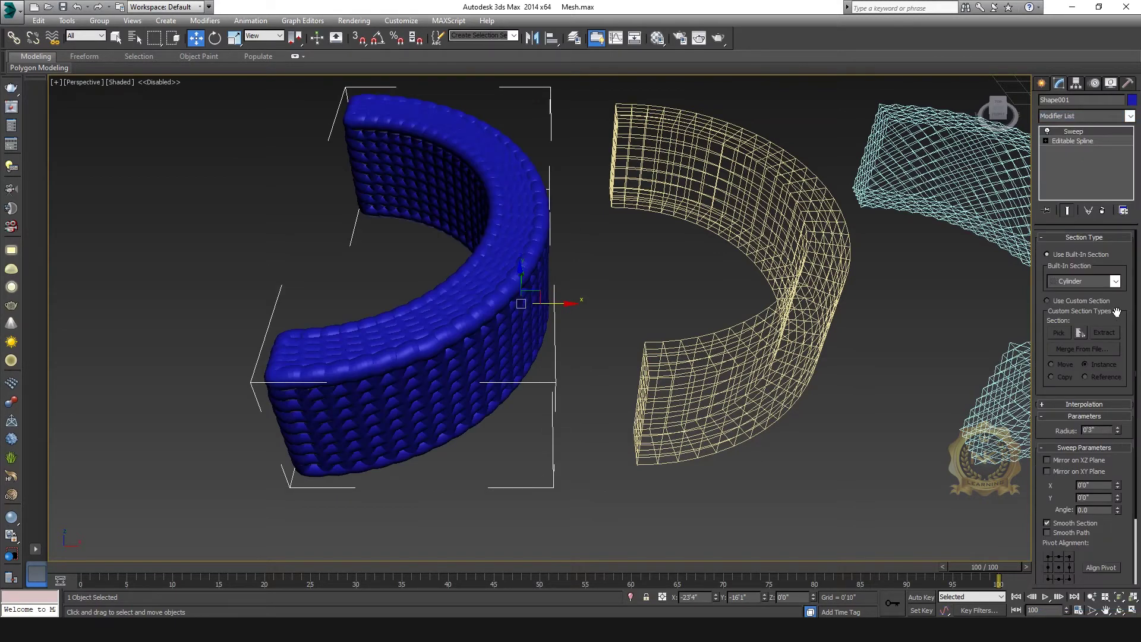
- Use the built-in Cylinder section for the sweep on Shape001 and set its radius to 0'1"
click(1116, 282)
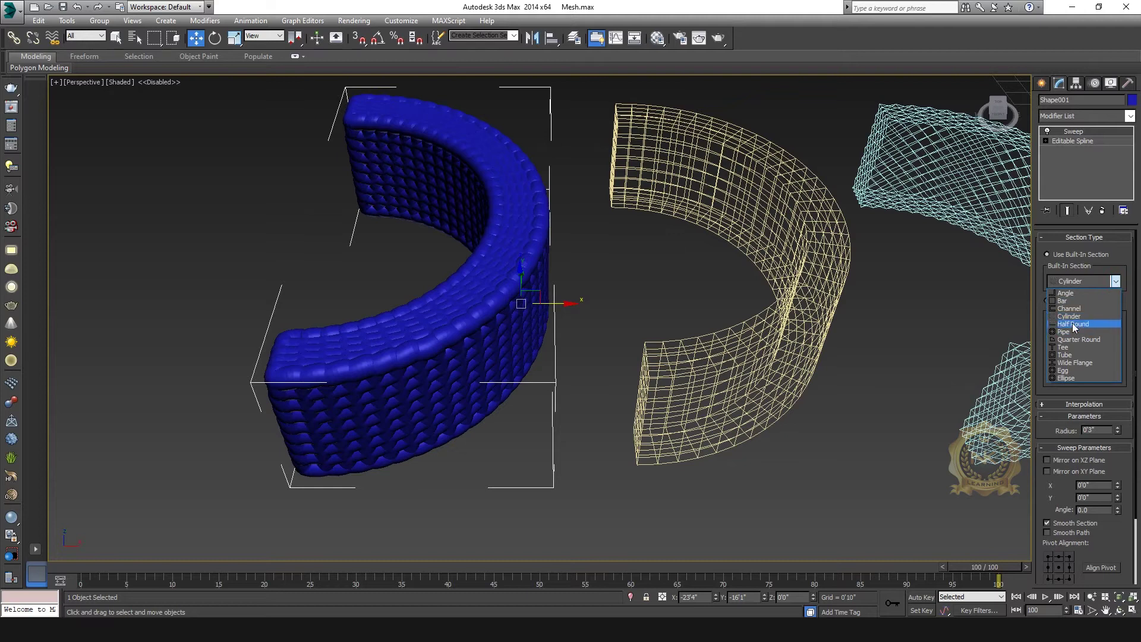
click(1073, 316)
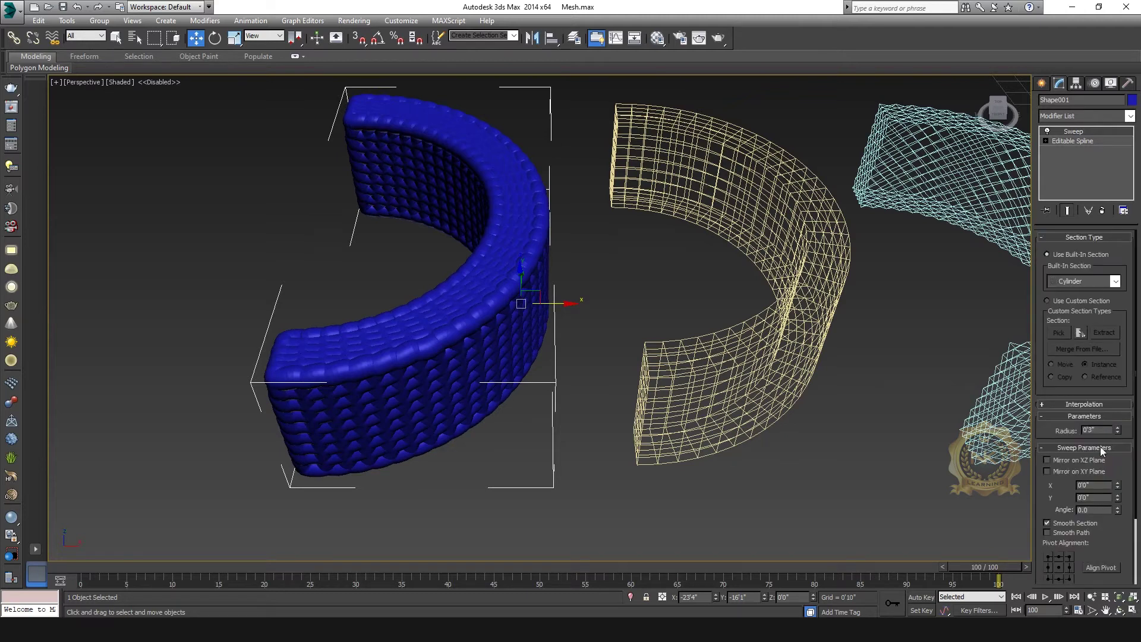
double_click(1091, 431)
scroll(443, 303, up, 3)
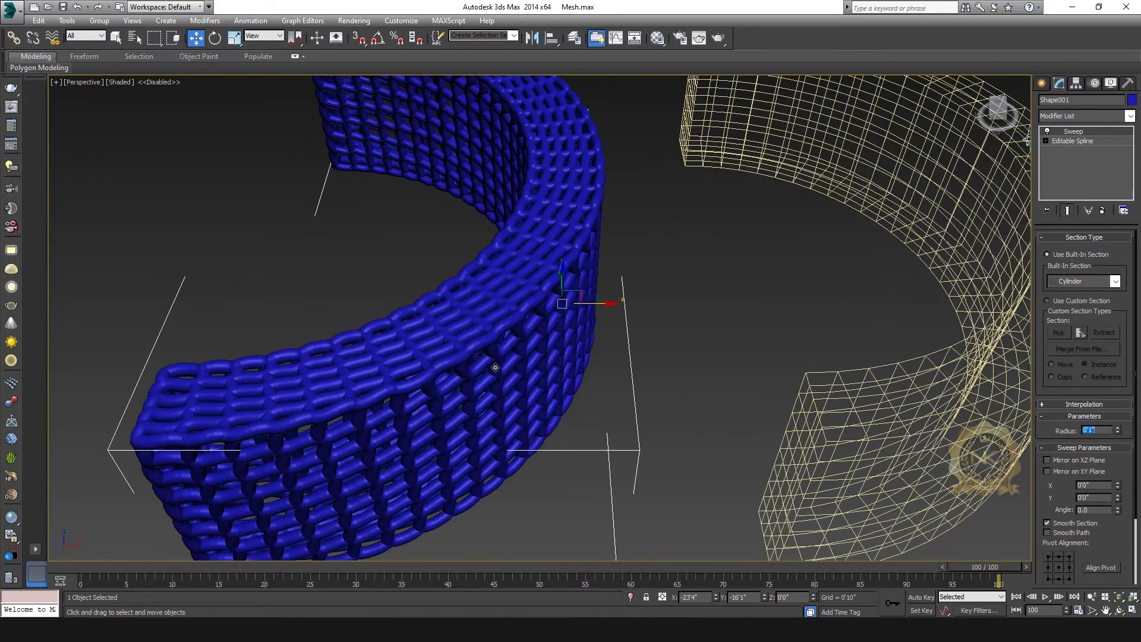
- Change the display unit scale to Metric with Millimeters
click(401, 21)
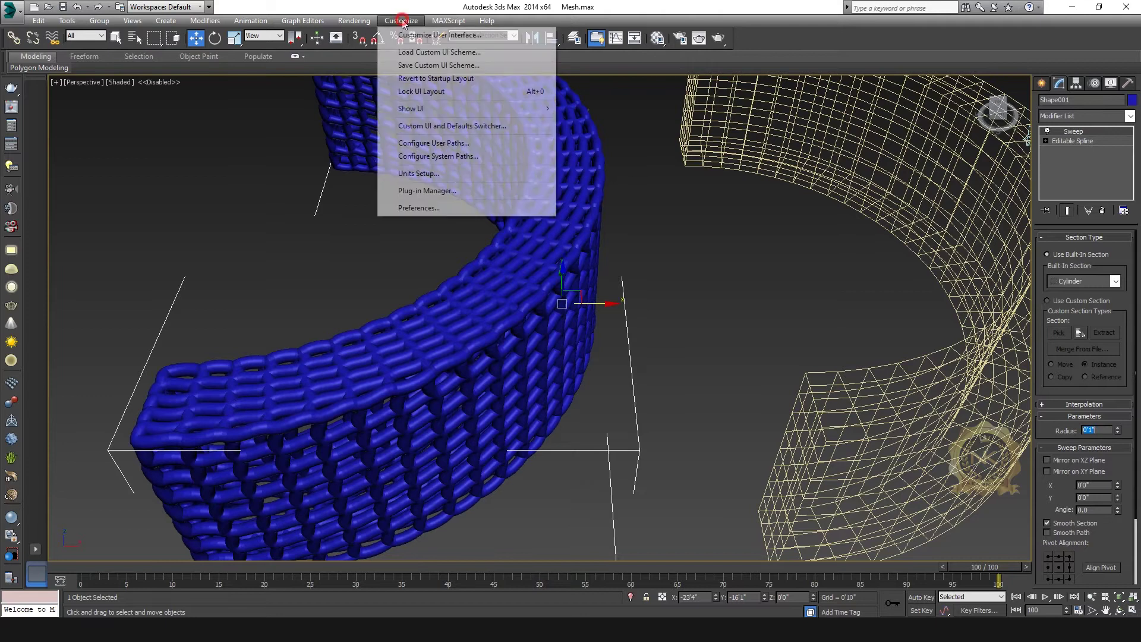
click(418, 173)
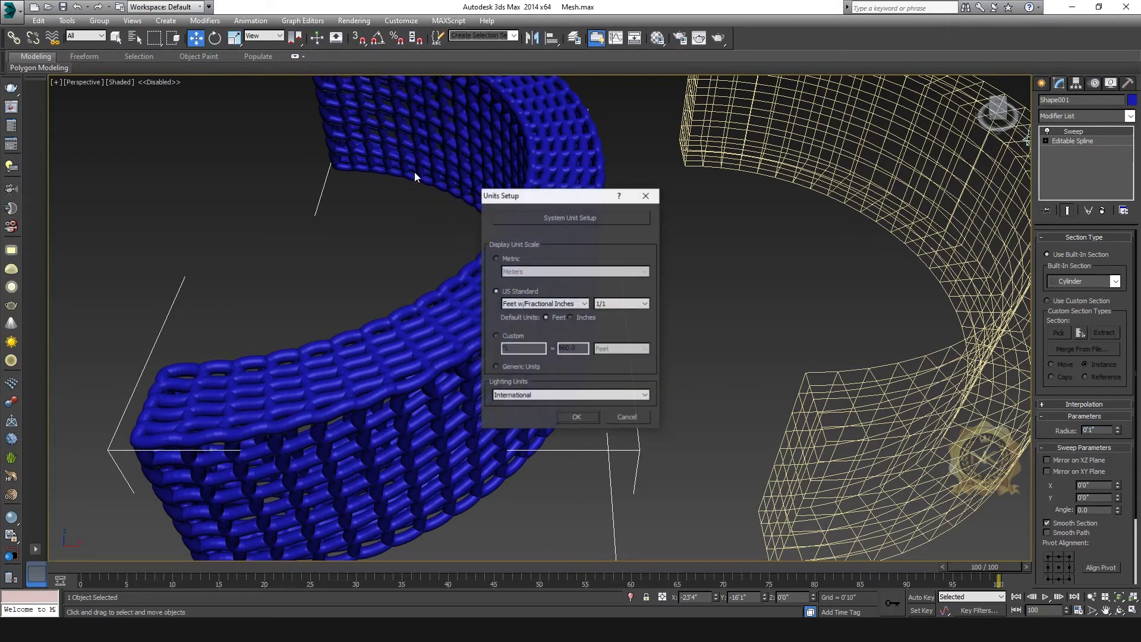
click(507, 258)
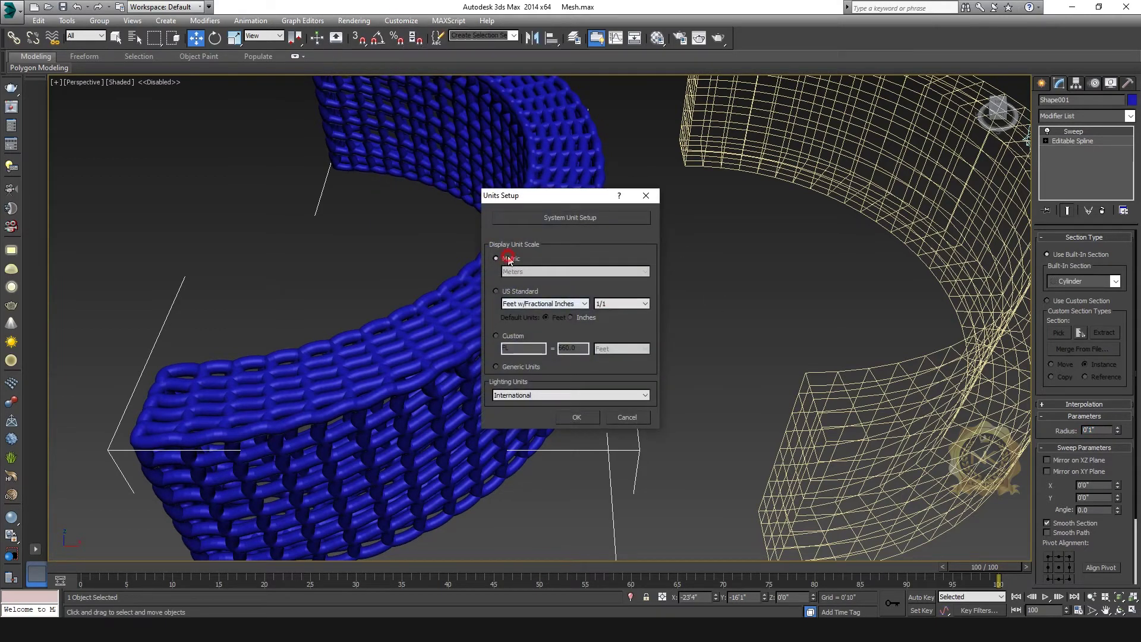
click(509, 272)
click(526, 282)
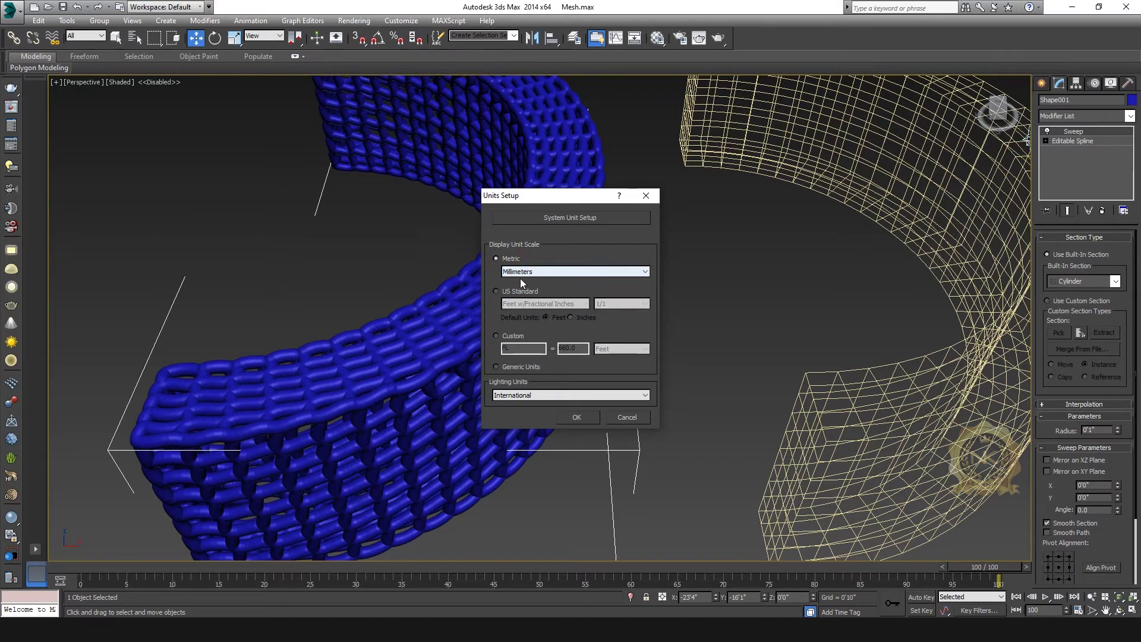
click(577, 417)
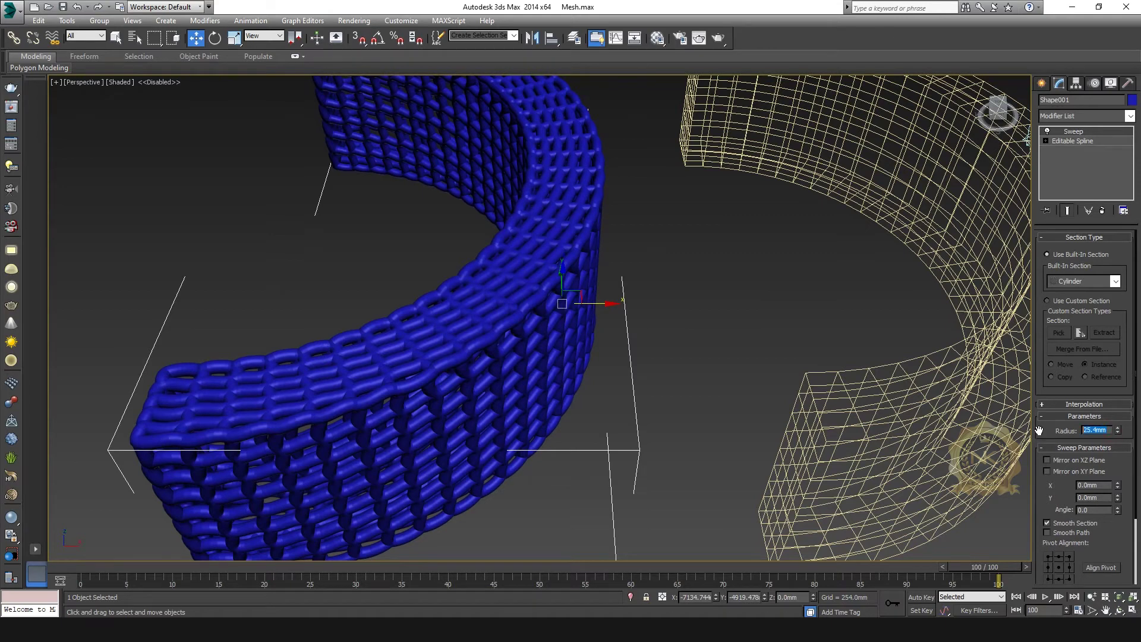
- Set the radius of Shape001's cylinder sweep section to 4 mm and deselect the blue mesh
text(3)
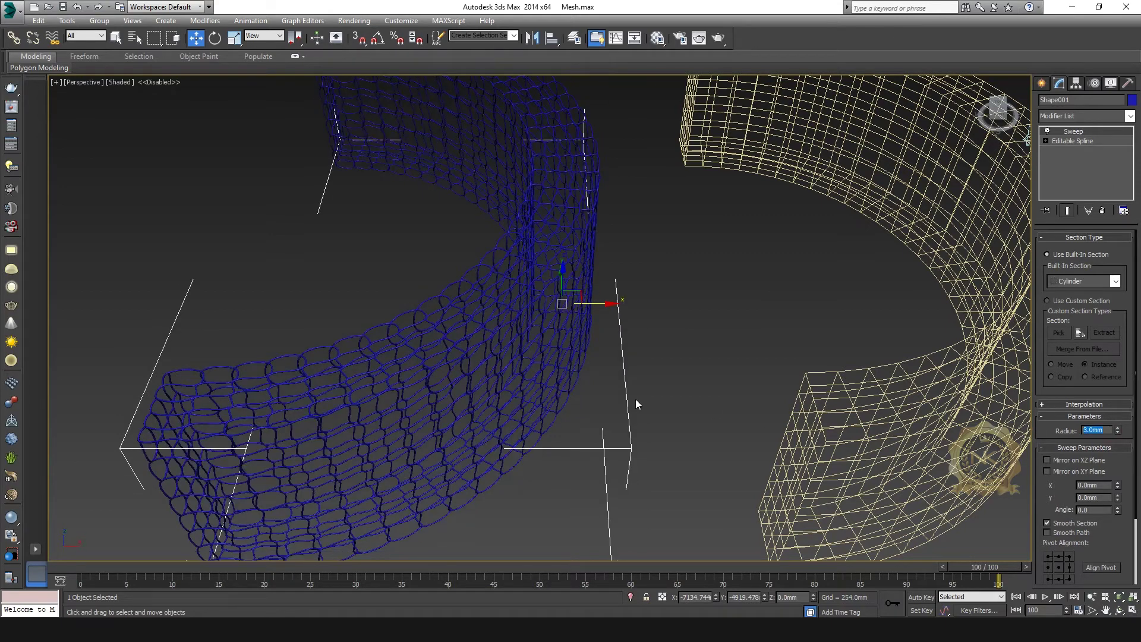
scroll(471, 330, up, 2)
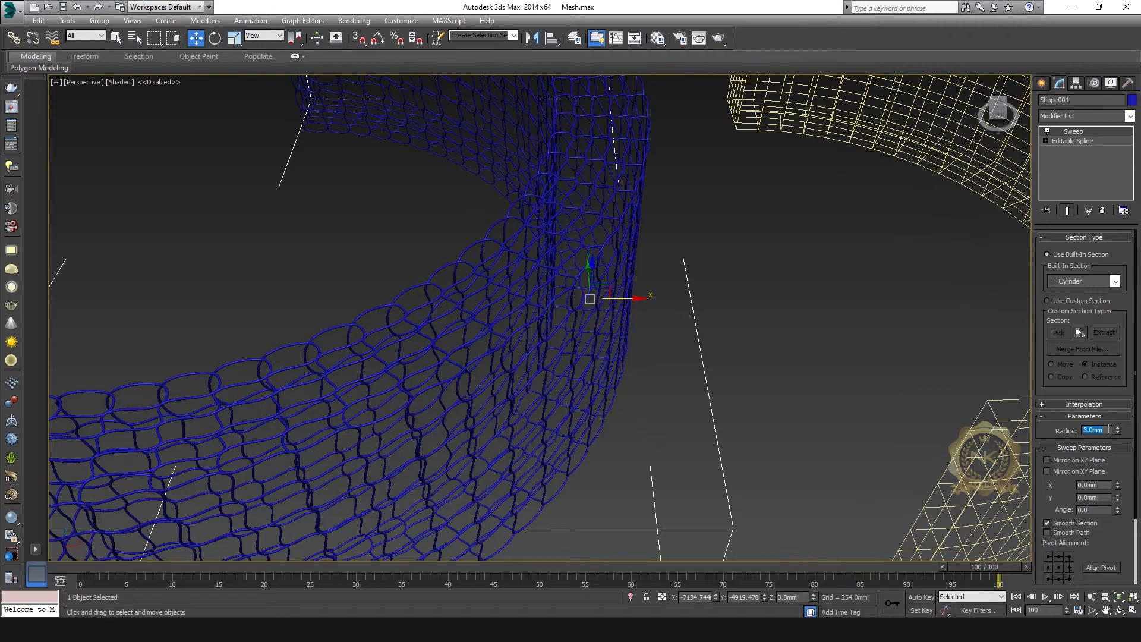
text(4)
scroll(743, 323, down, 4)
click(664, 281)
- Apply a Sweep modifier to the yellow square-grid spline shape, Shape002
middle_drag(577, 221, 484, 255)
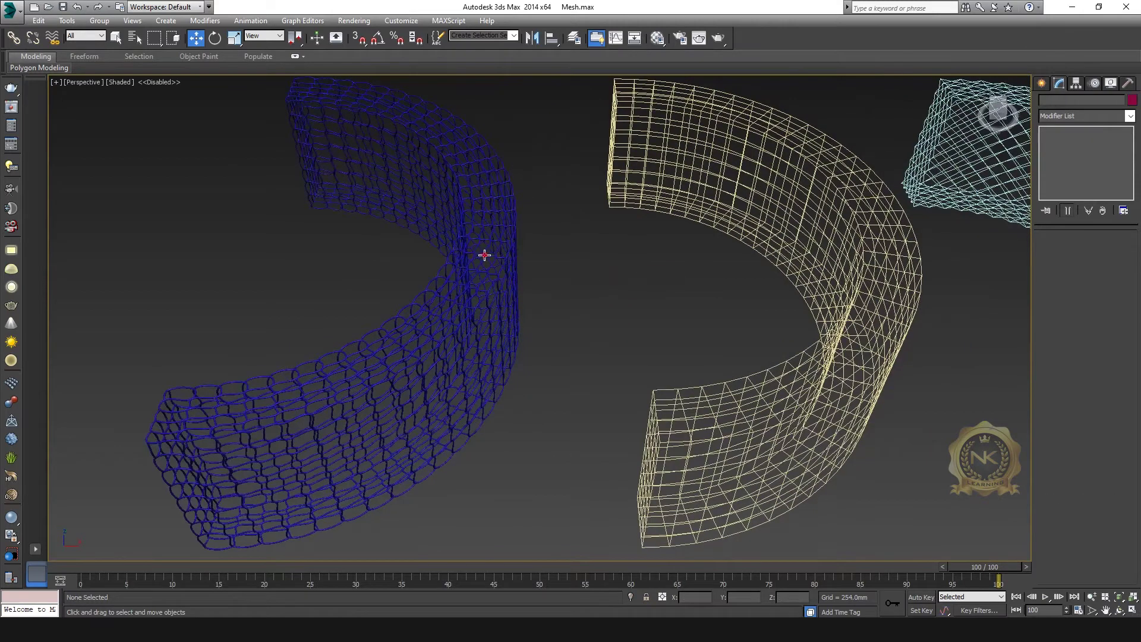
click(484, 255)
middle_drag(863, 274, 757, 274)
click(756, 274)
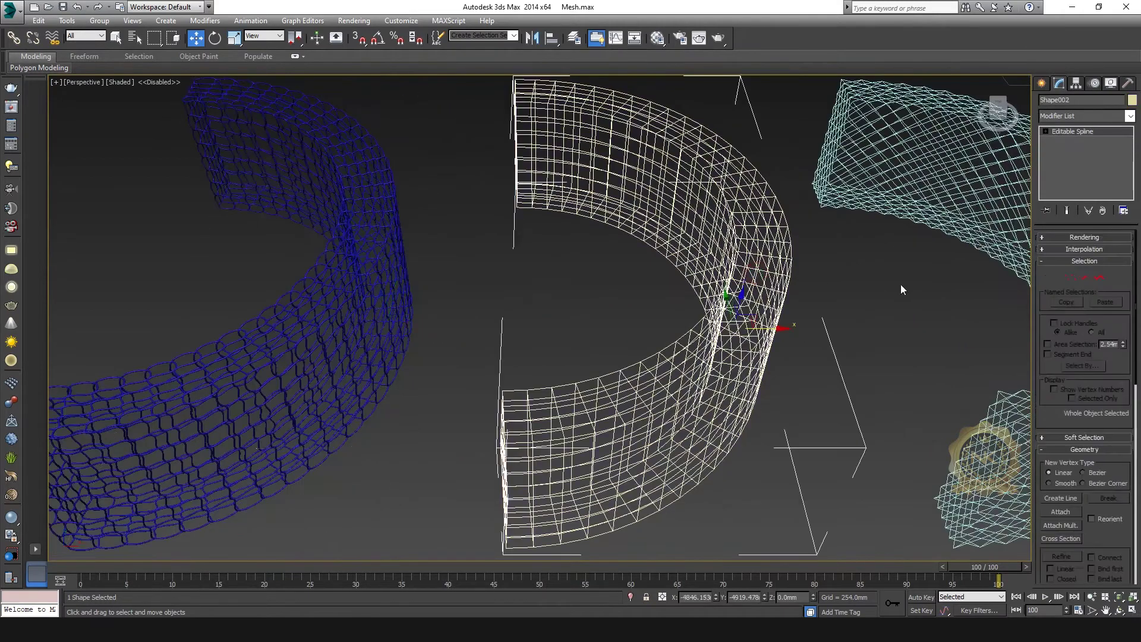
click(1129, 115)
scroll(1053, 398, down, 10)
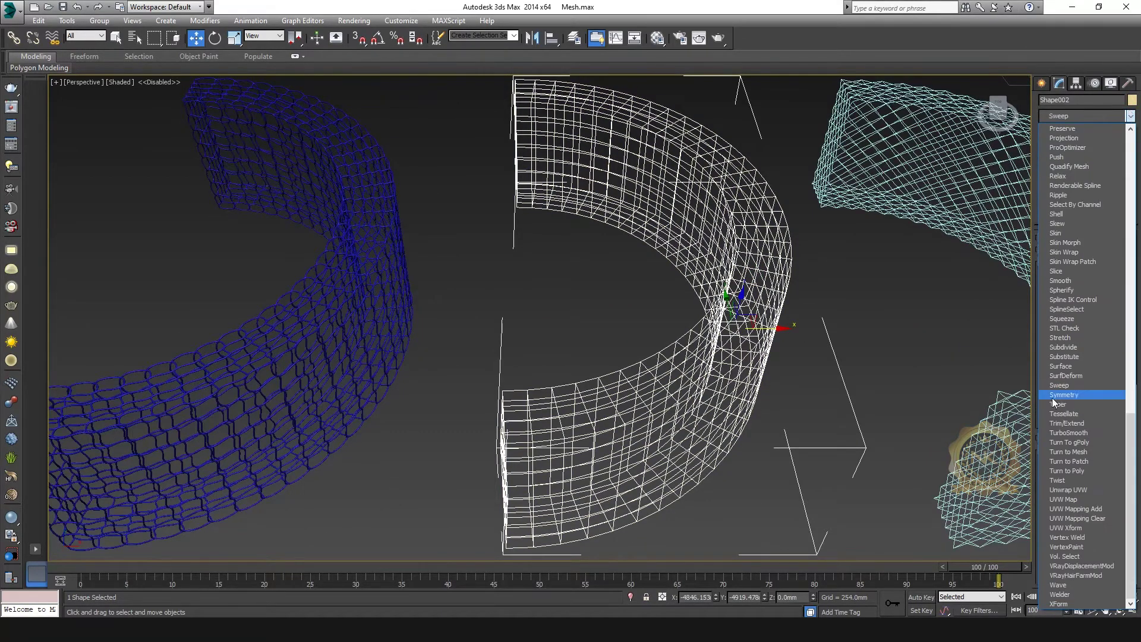
click(1075, 384)
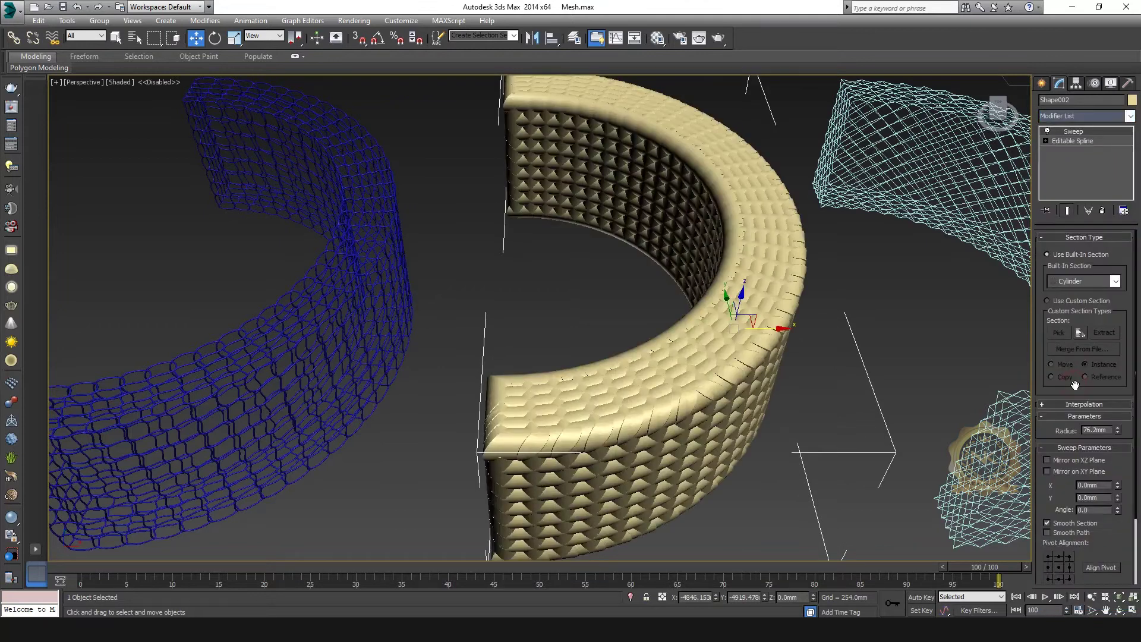
- Set the radius of Shape002's cylinder sweep section to 4 mm and deselect the mesh
double_click(1109, 429)
text(4)
key(Return)
middle_drag(822, 371, 683, 385)
scroll(683, 384, up, 3)
scroll(713, 399, down, 2)
middle_drag(744, 408, 684, 357)
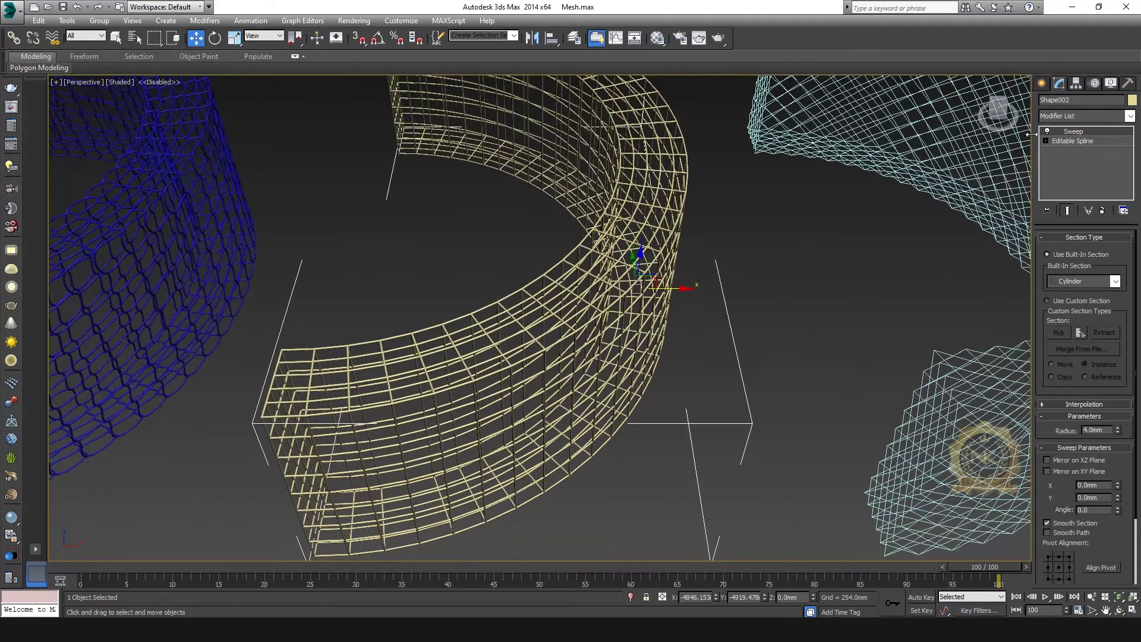
click(1004, 113)
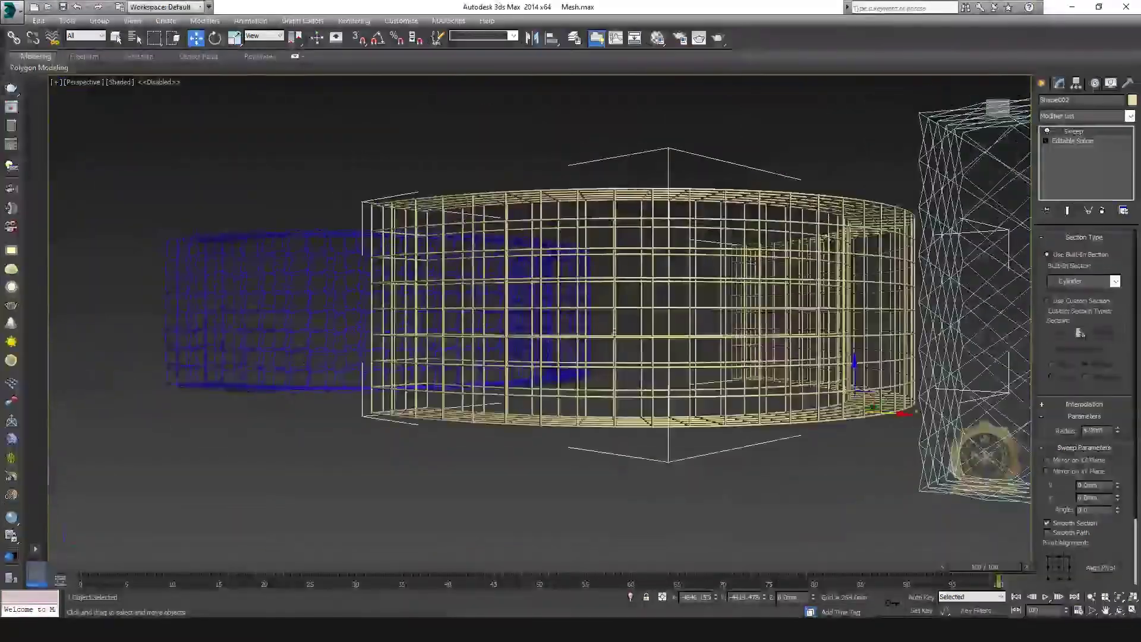
scroll(687, 315, up, 2)
scroll(685, 323, down, 4)
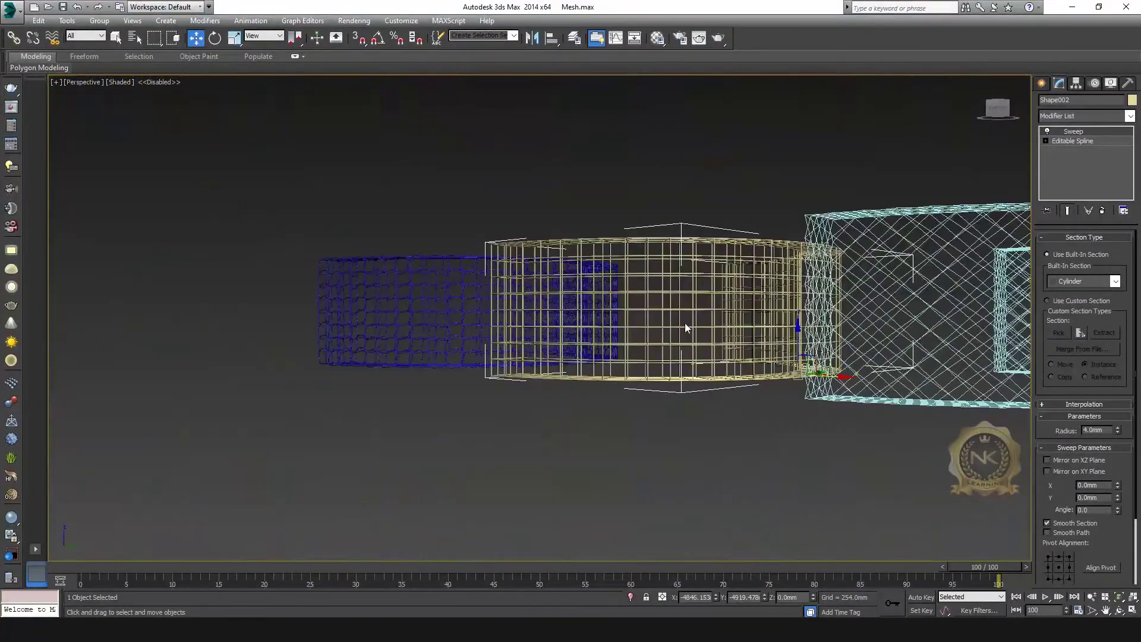
click(985, 90)
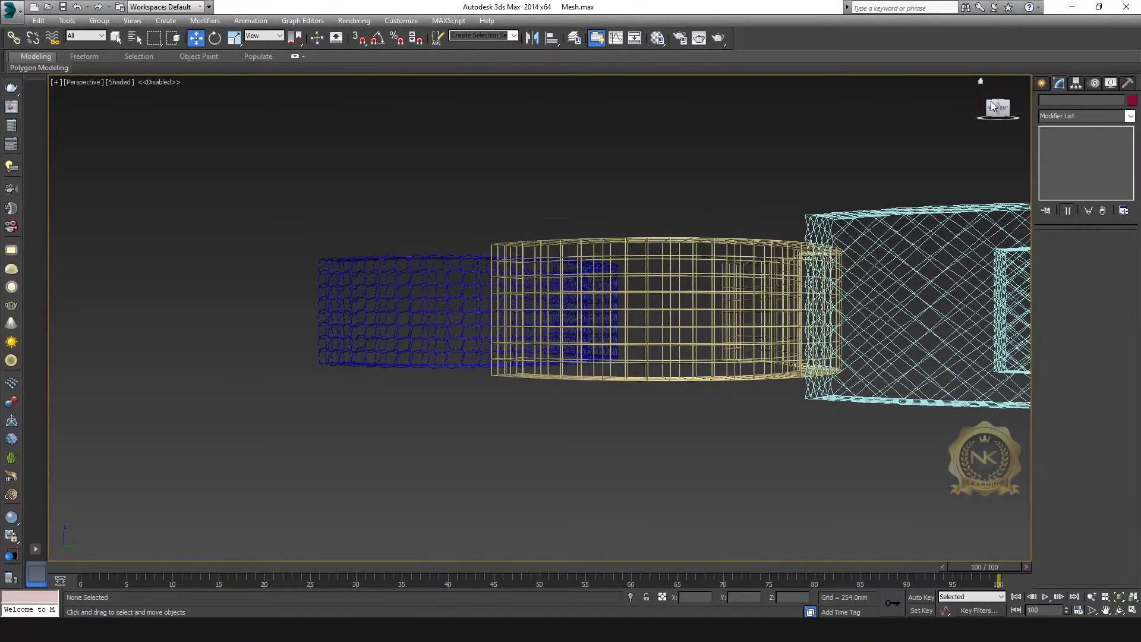
- Apply a Sweep modifier to the light cyan diamond-pattern spline shape, Shape003
click(993, 103)
middle_drag(999, 357, 796, 336)
click(796, 335)
click(1131, 117)
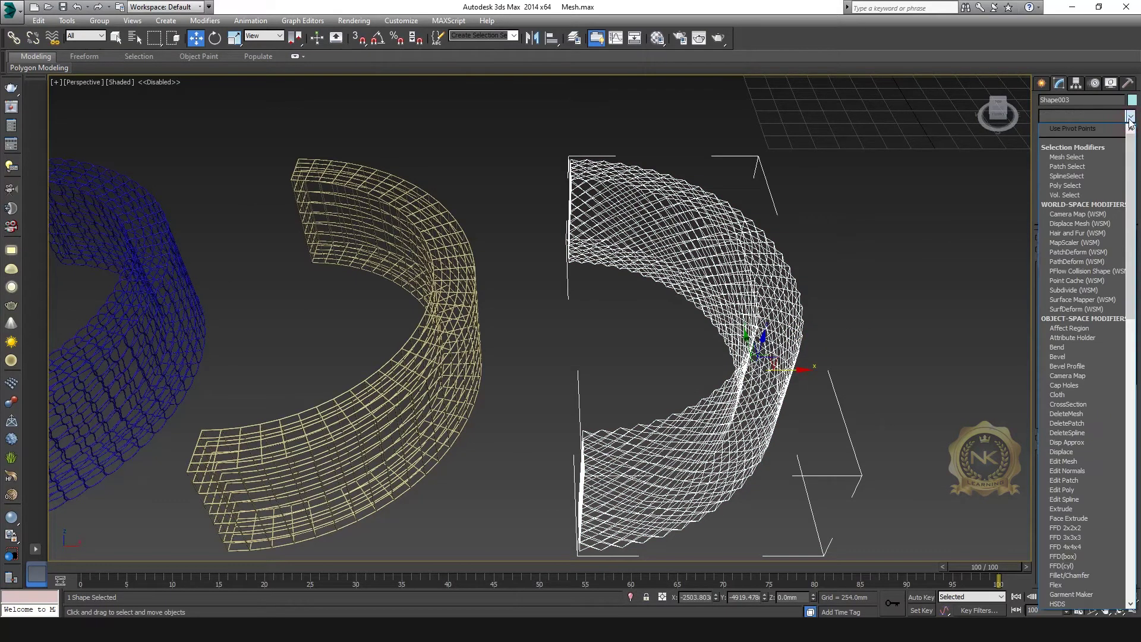
text(sw)
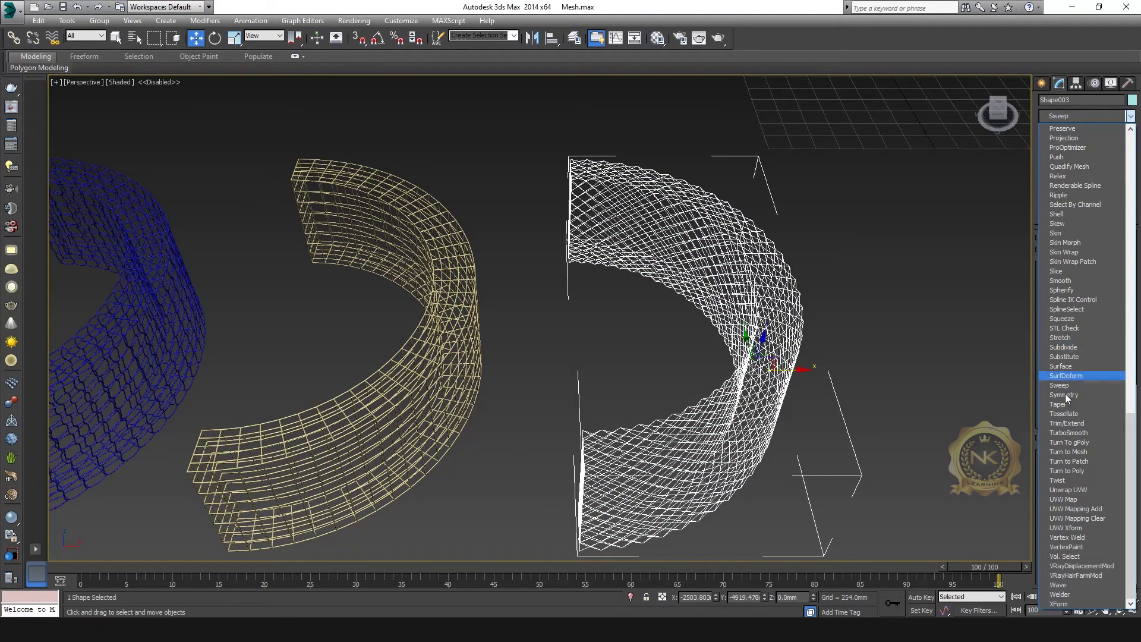
click(1054, 385)
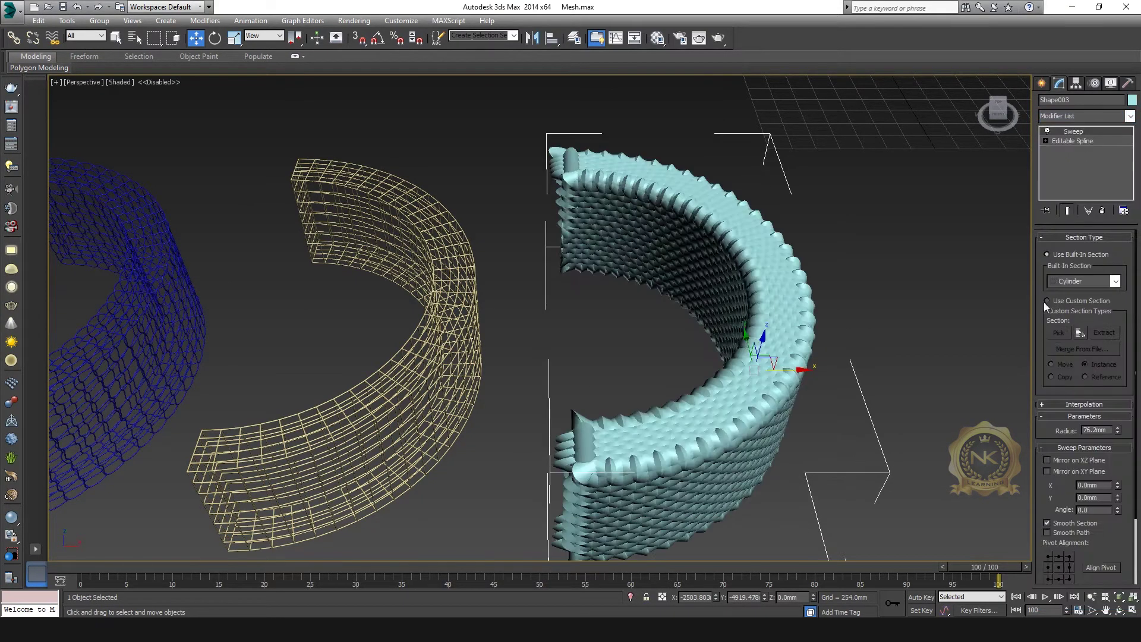
- Set the radius of Shape003's cylinder sweep section to 4 mm
double_click(1096, 430)
text(4)
key(Return)
- Examine the three swept wire mesh half circles up close and from several angles
click(1005, 119)
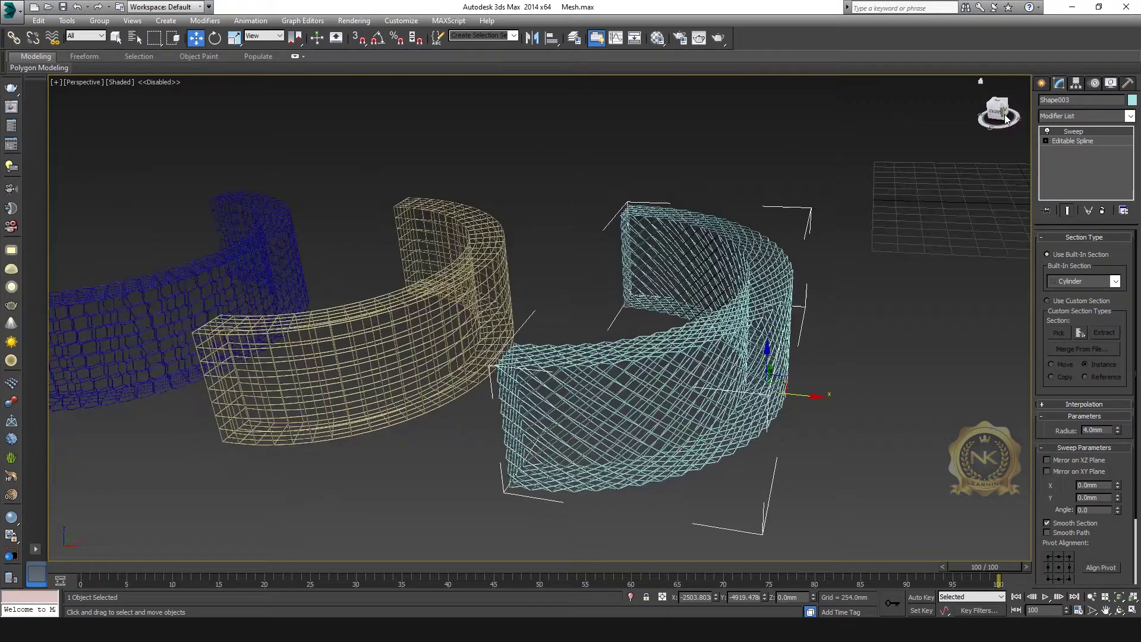
scroll(796, 315, up, 3)
scroll(796, 315, up, 4)
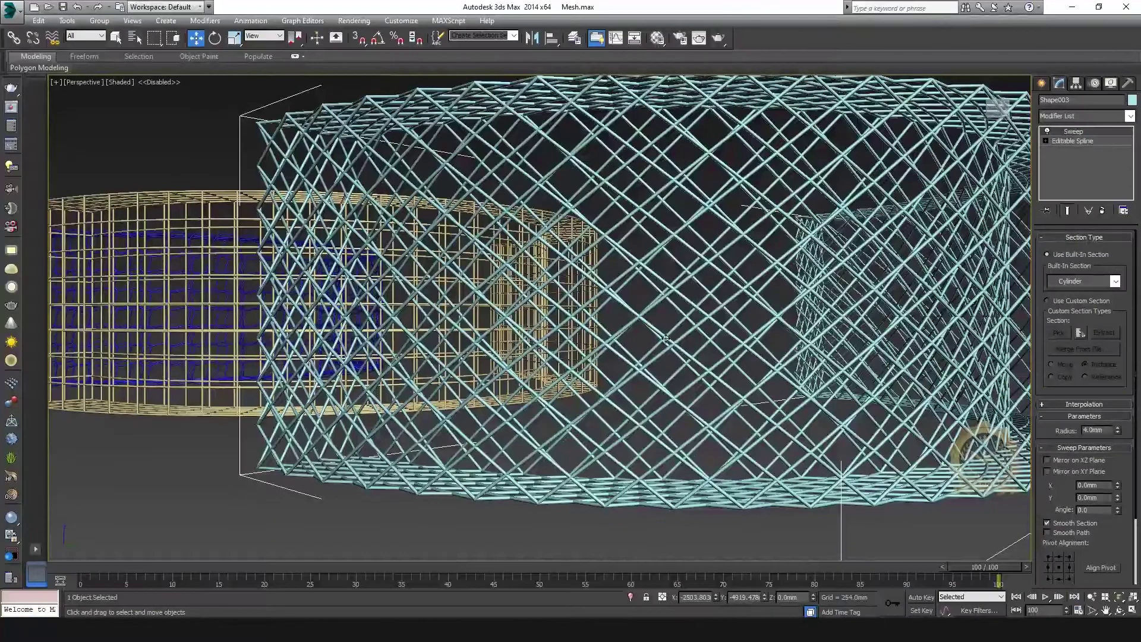
scroll(839, 335, down, 4)
middle_drag(738, 345, 750, 443)
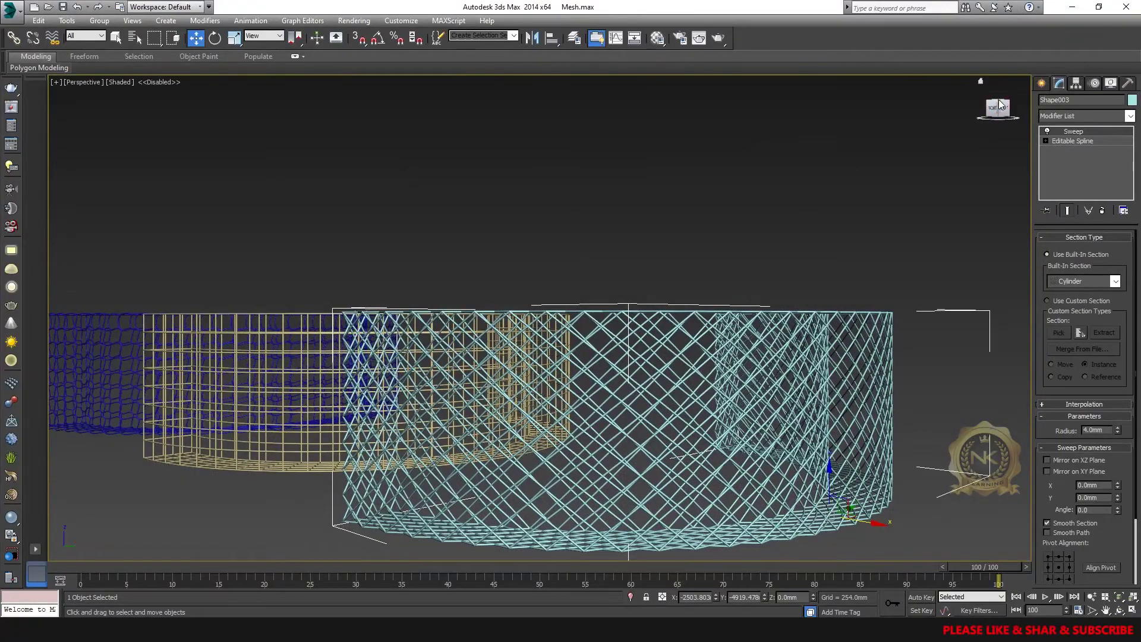
click(999, 100)
middle_drag(739, 390, 657, 271)
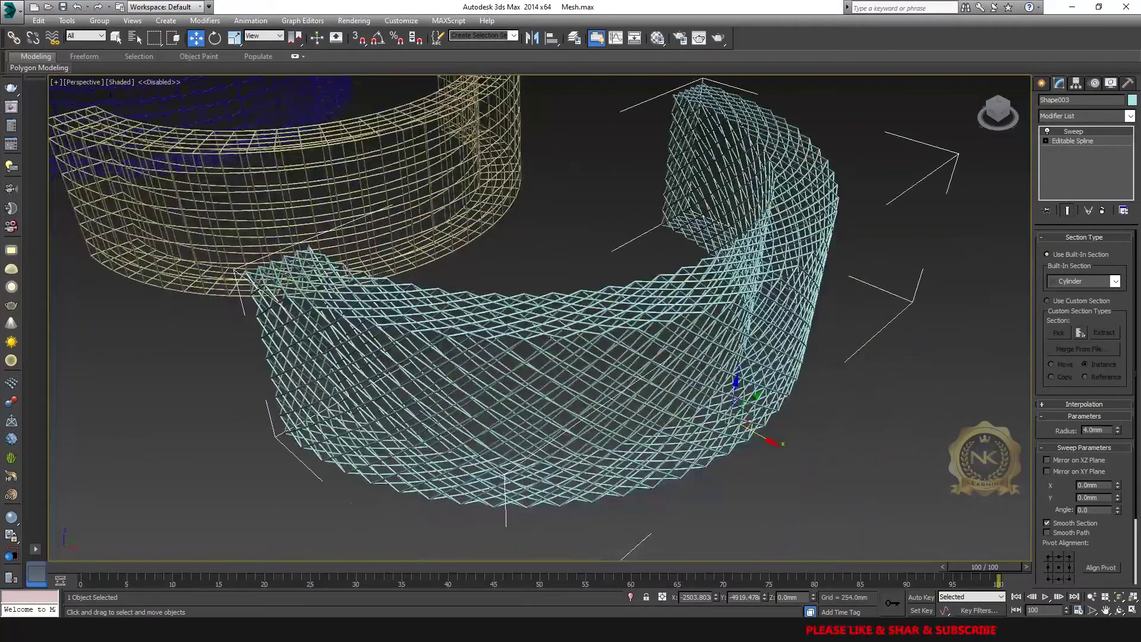
key(ctrl+r)
drag(652, 415, 676, 218)
alt+middle_drag(678, 217, 510, 401)
drag(509, 401, 569, 318)
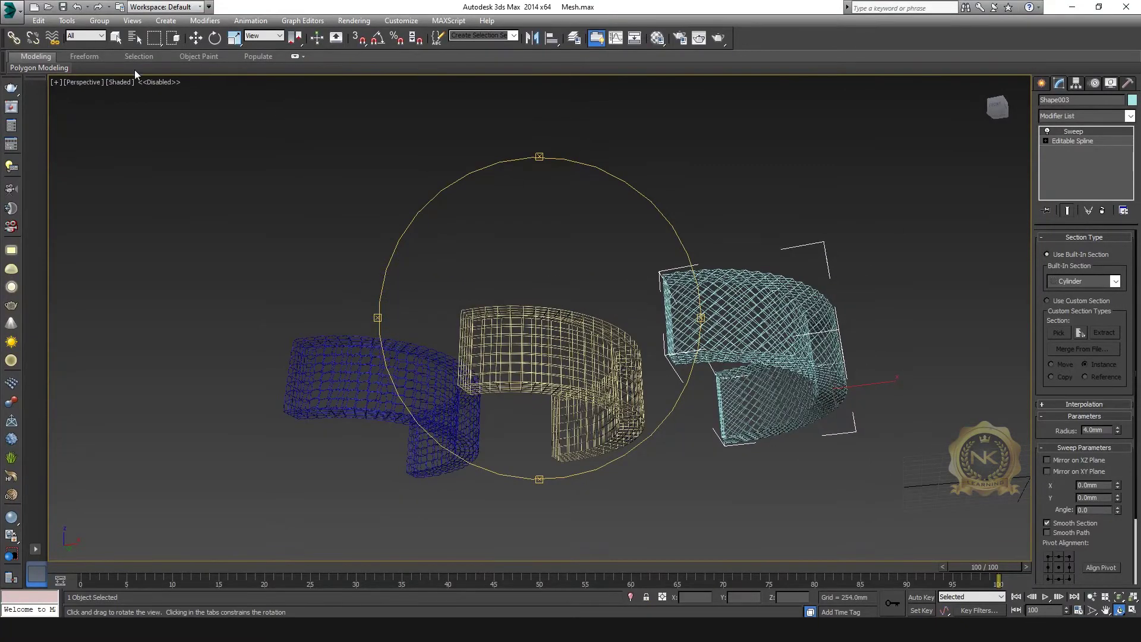
click(195, 38)
click(737, 214)
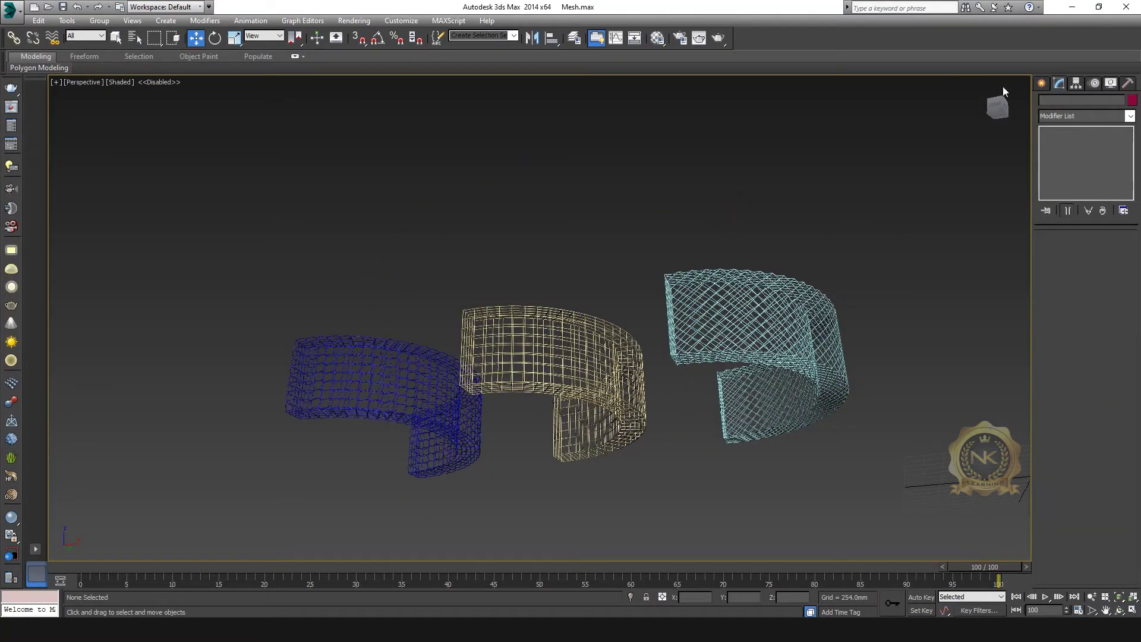
click(996, 105)
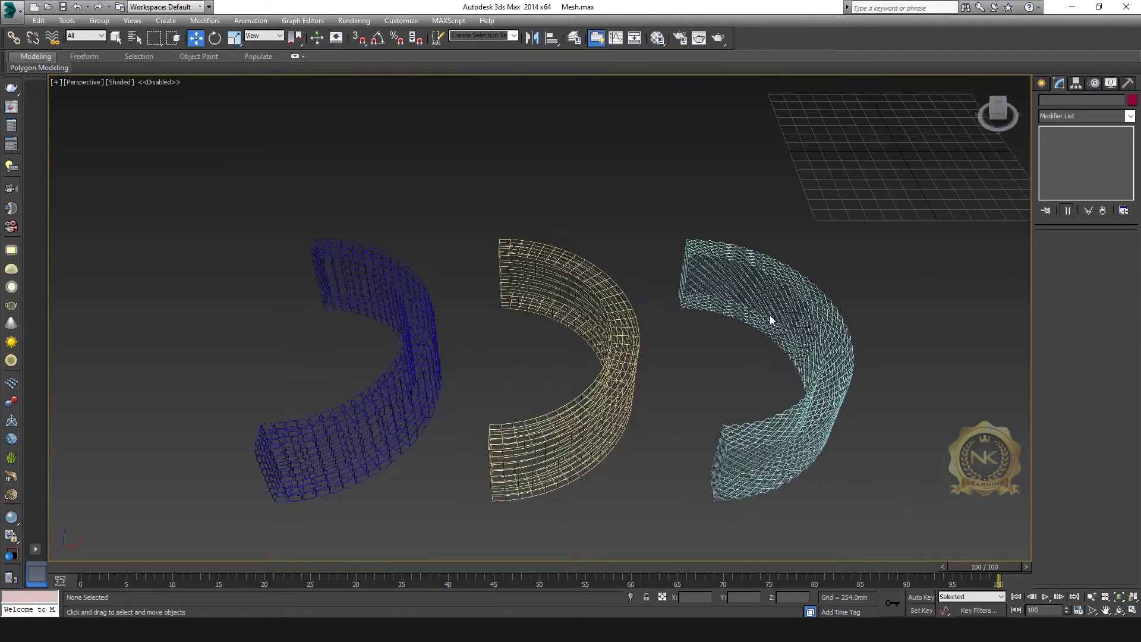
- Reset the dark material in the first slot of the Material Editor's second row to its default settings
key(m)
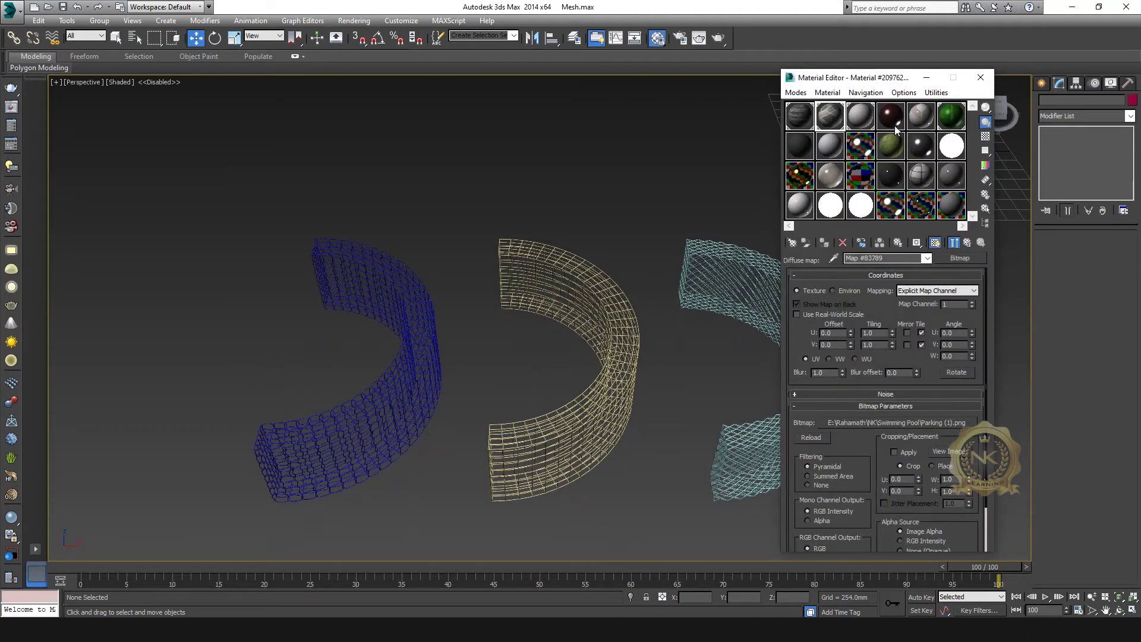
click(801, 149)
click(843, 243)
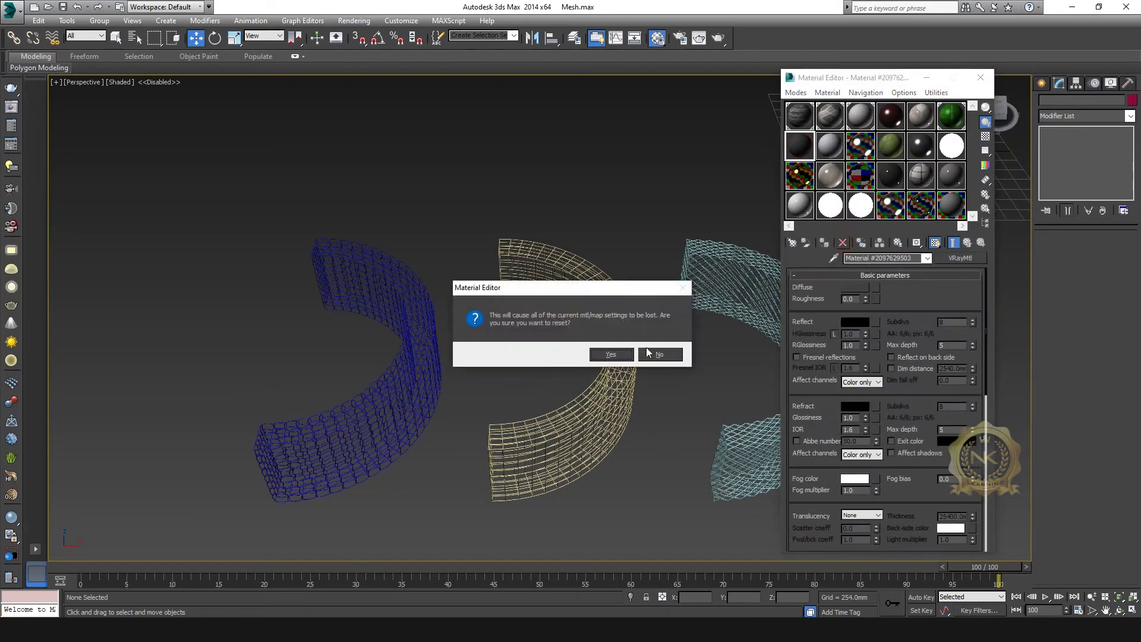
click(610, 354)
- Set the material's diffuse colour to a near-black grey with a value of 25
click(855, 288)
drag(350, 121, 349, 80)
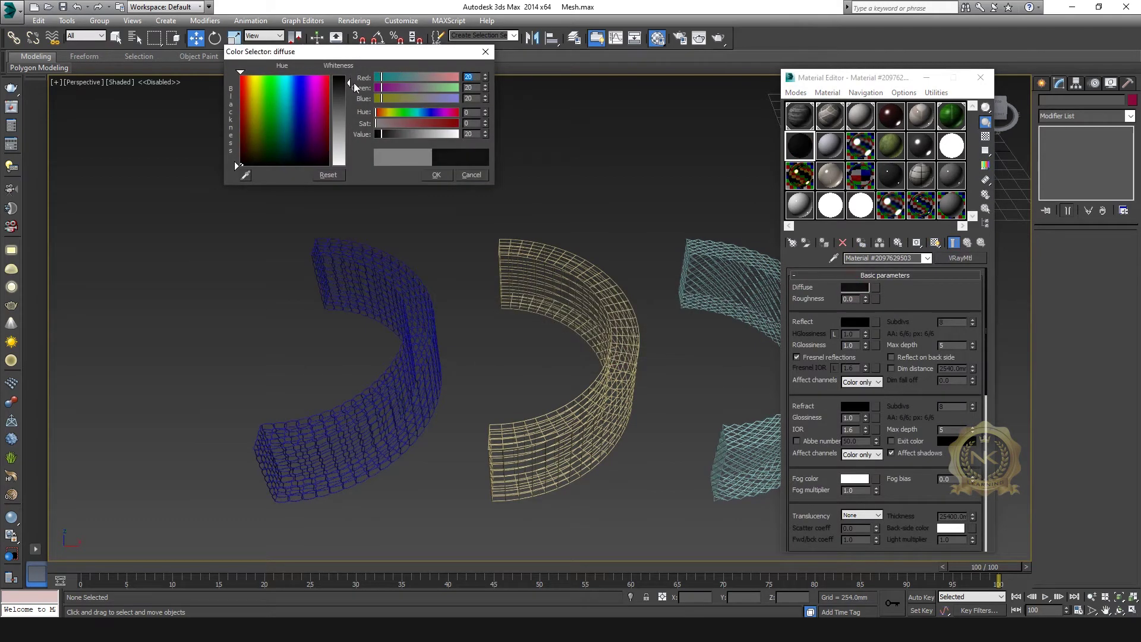
text(25)
key(Return)
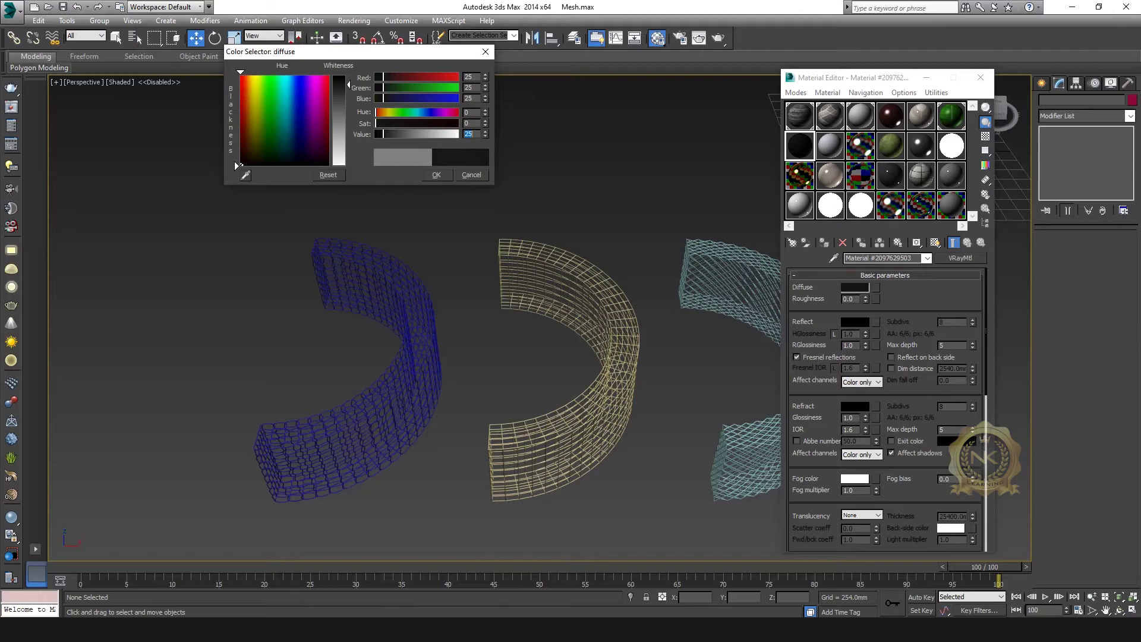
click(437, 175)
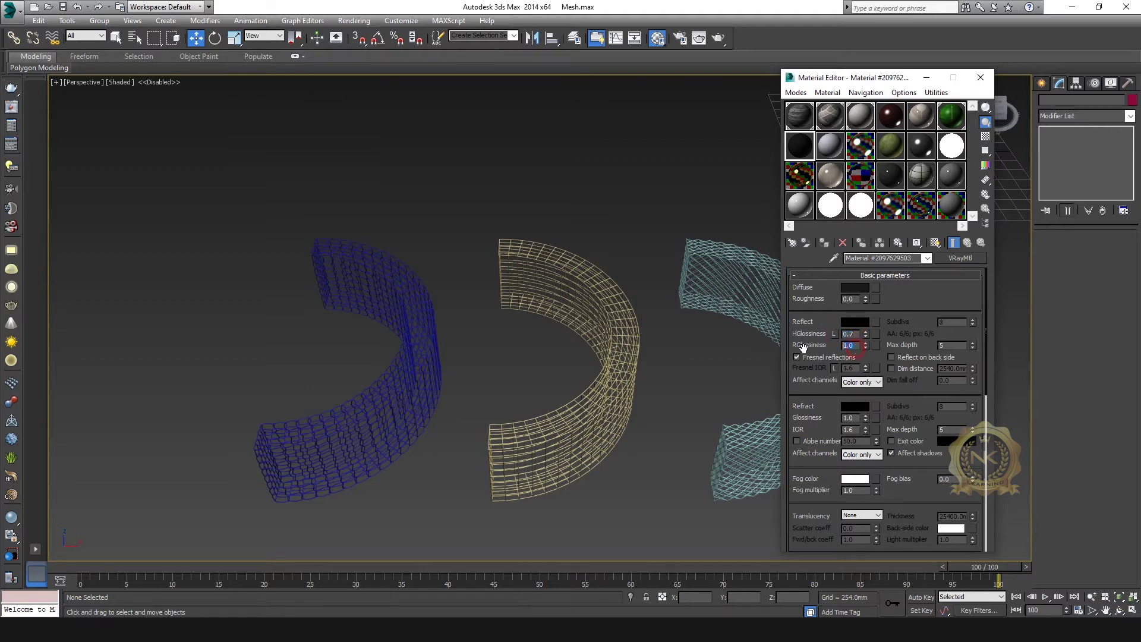
- Set the material's reflection colour to value 30, HGlossiness to 0.7, RGlossiness to 0.8 and reflection max depth to 25
click(856, 324)
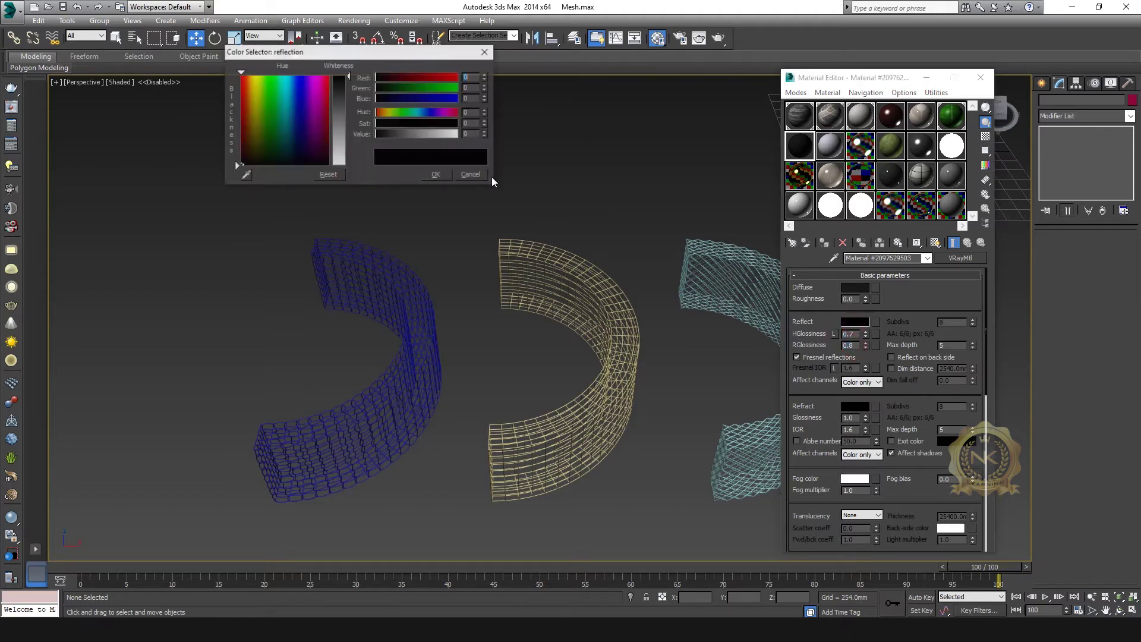
text(30)
key(Return)
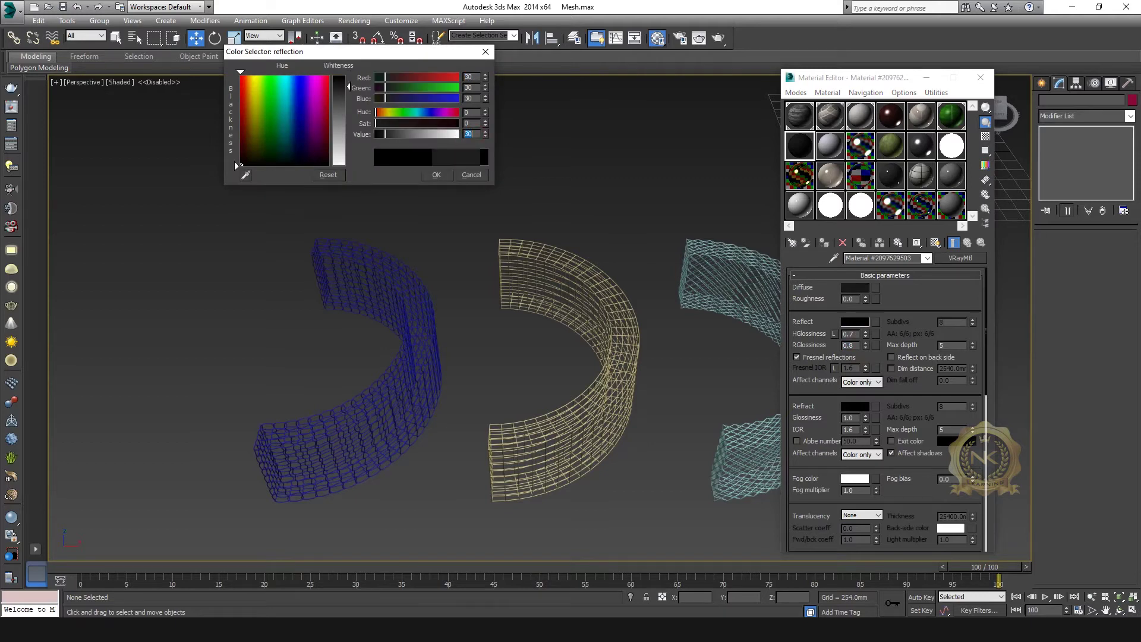
click(437, 176)
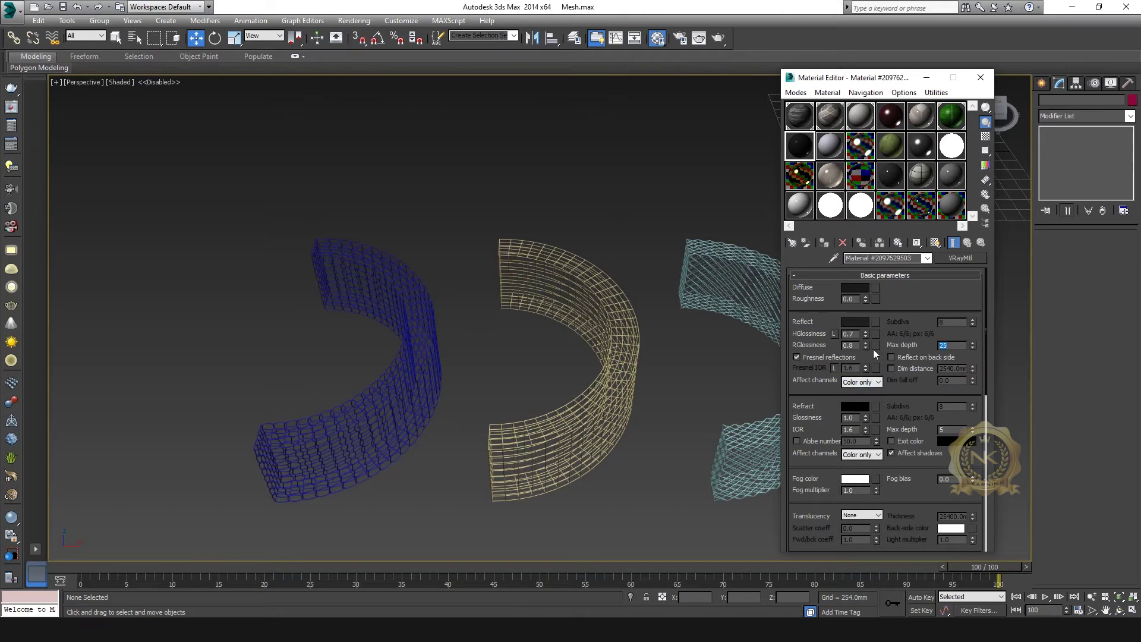
- Assign the dark material to all three wire mesh half circles and close the Material Editor
click(426, 319)
click(824, 244)
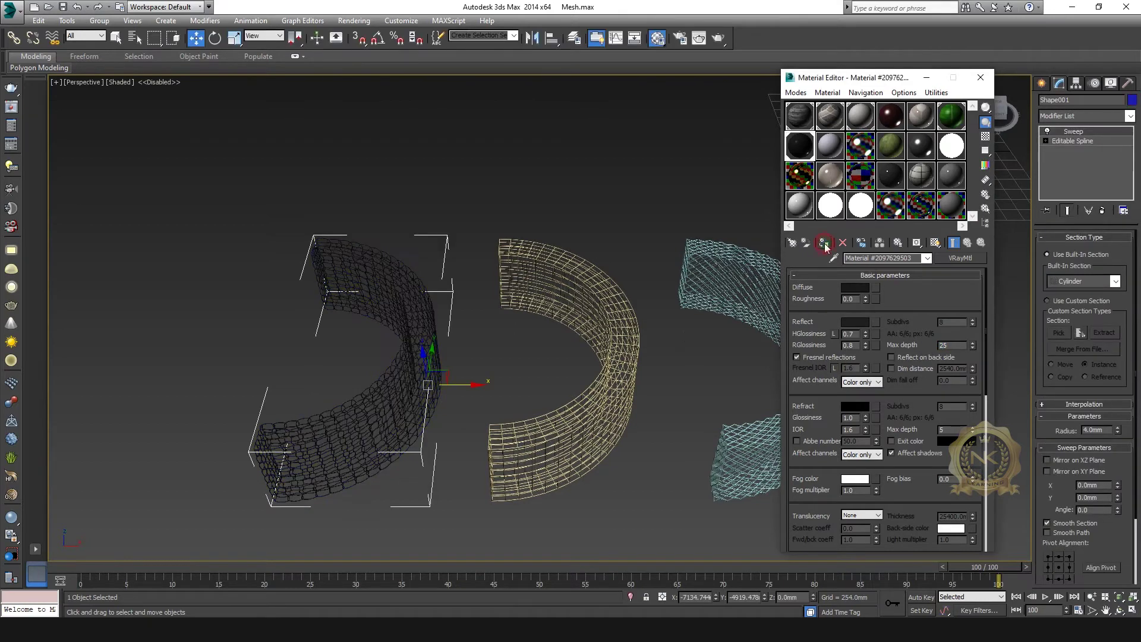
click(622, 305)
click(631, 303)
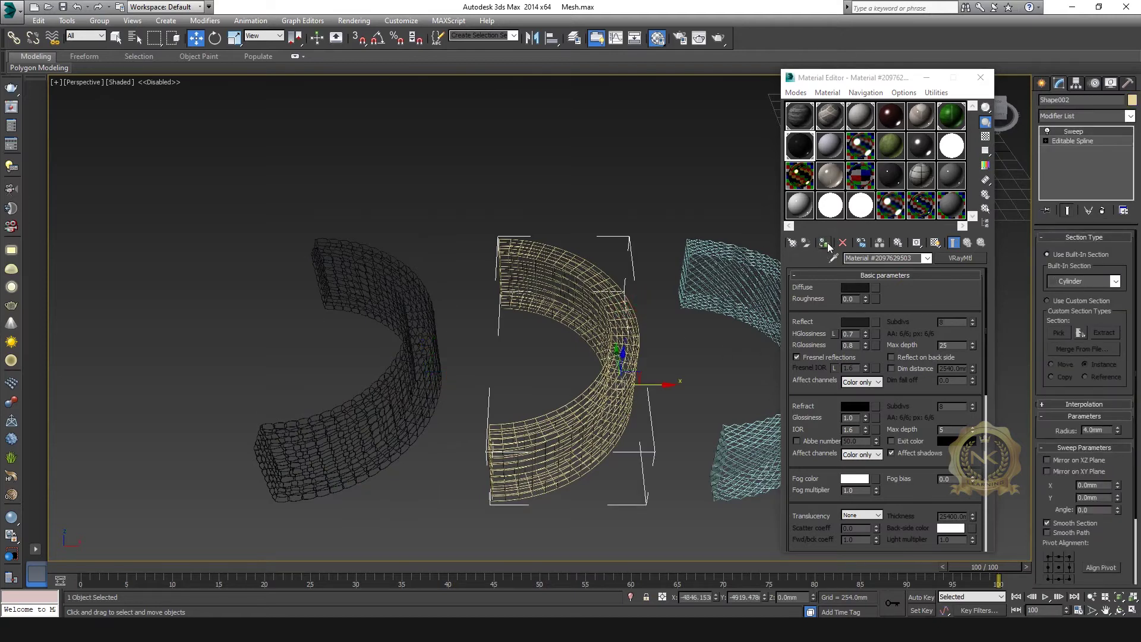
click(826, 243)
middle_drag(550, 415, 404, 423)
click(690, 312)
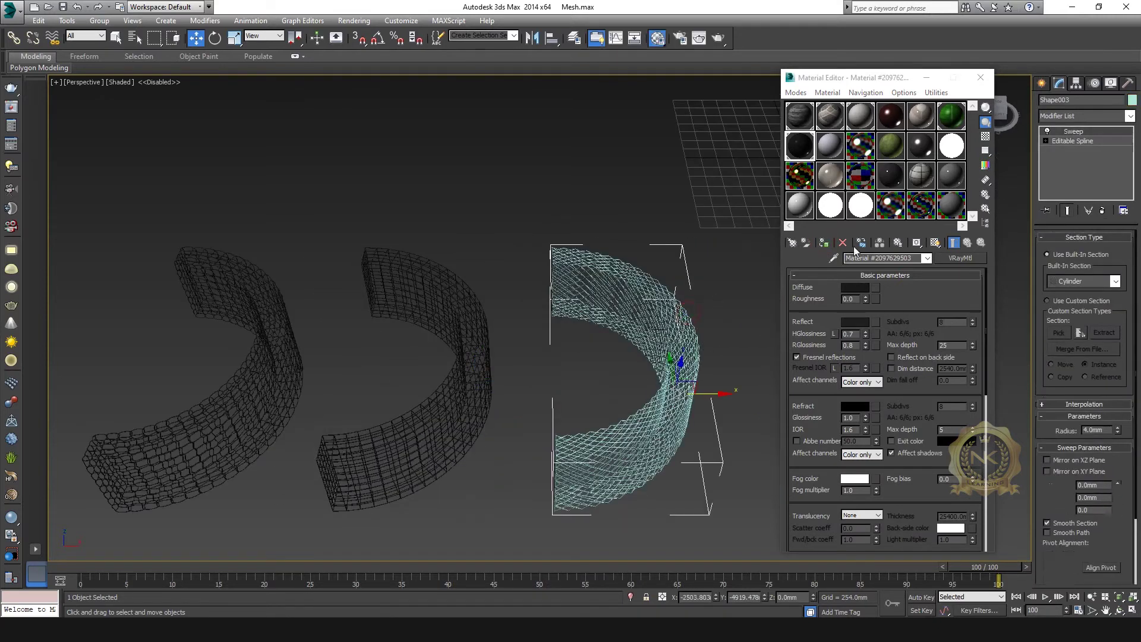
click(824, 243)
click(981, 78)
- Unhide all hidden objects in the scene
click(1111, 82)
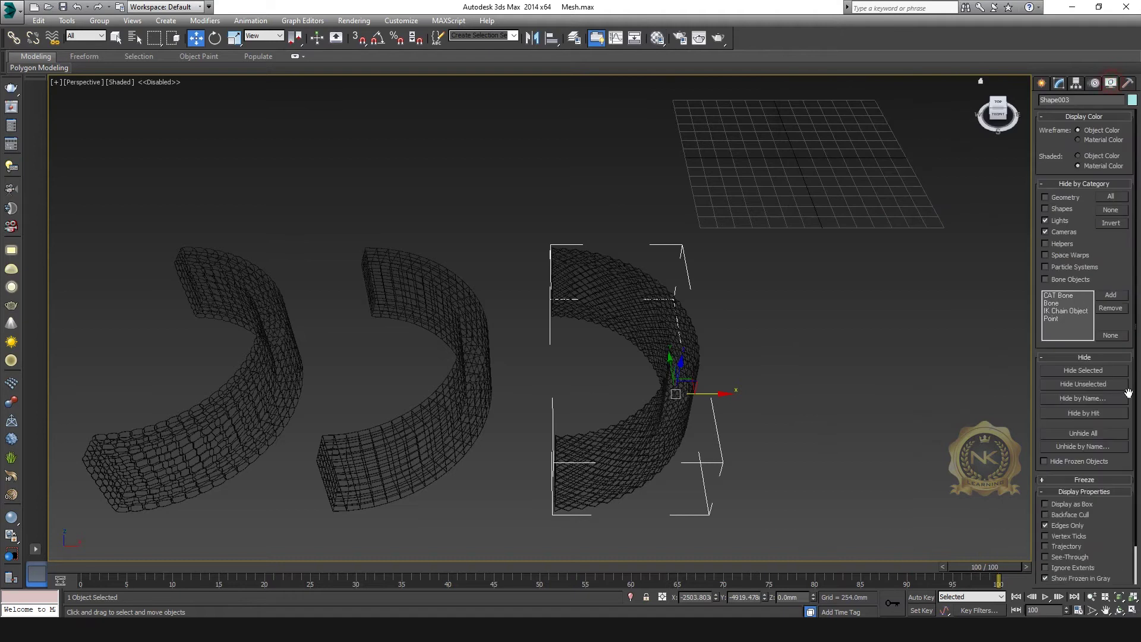
click(1103, 434)
scroll(552, 359, up, 3)
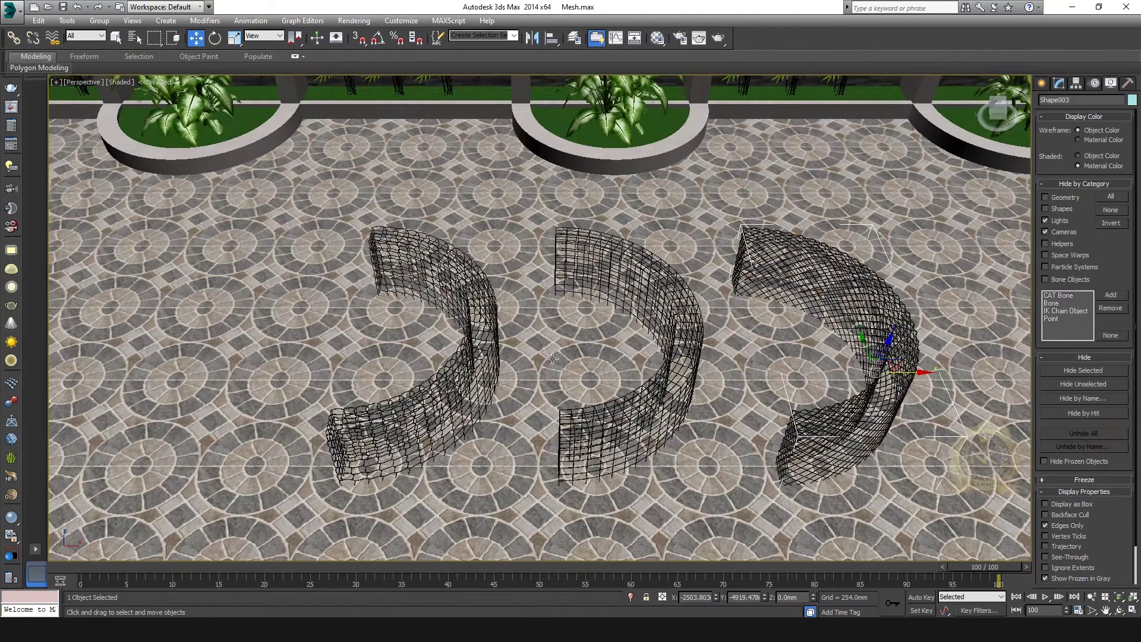
- Rotate all three wire mesh half circles together by a Z offset of -90 degrees in the top view
click(494, 332)
key(alt+w)
right_click(495, 193)
key(alt+w)
scroll(512, 226, down, 7)
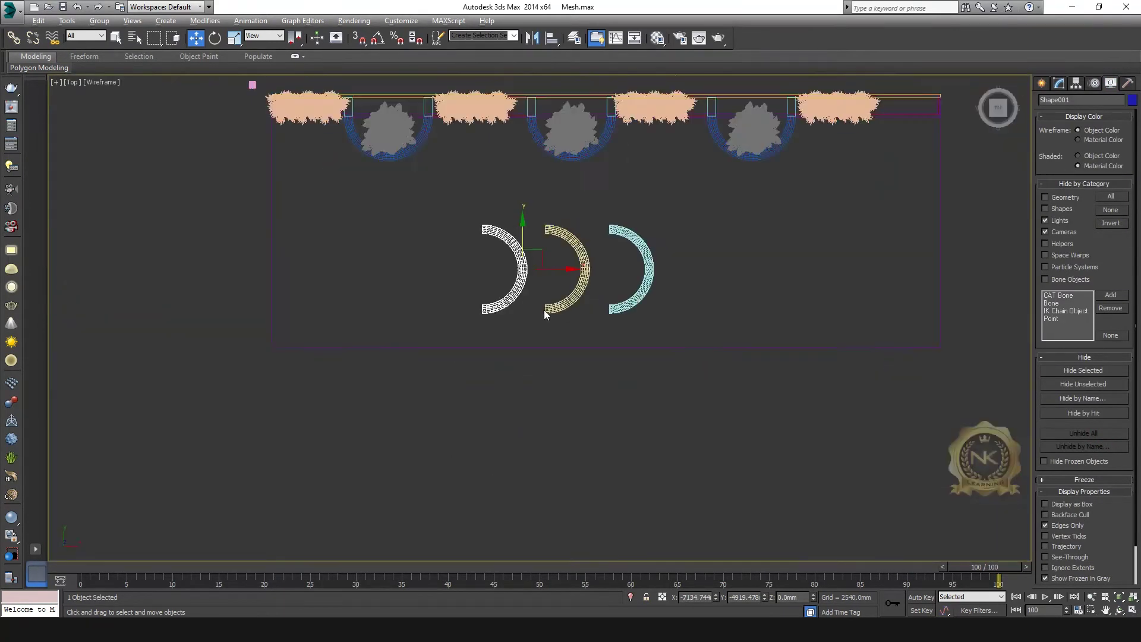
middle_drag(565, 281, 607, 322)
drag(695, 300, 556, 319)
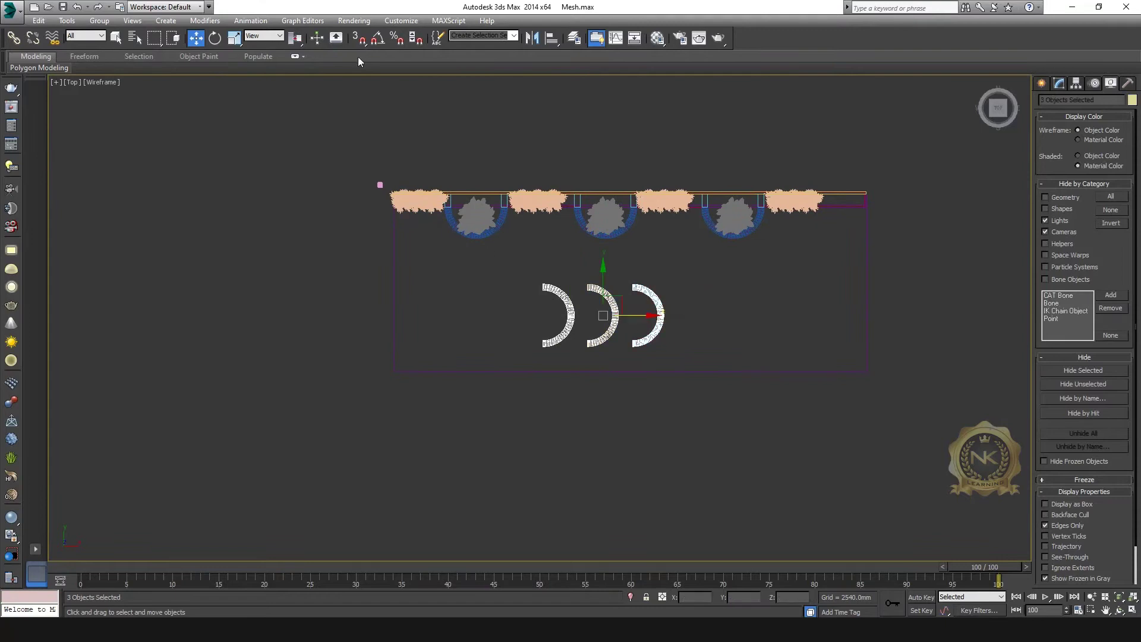
right_click(215, 38)
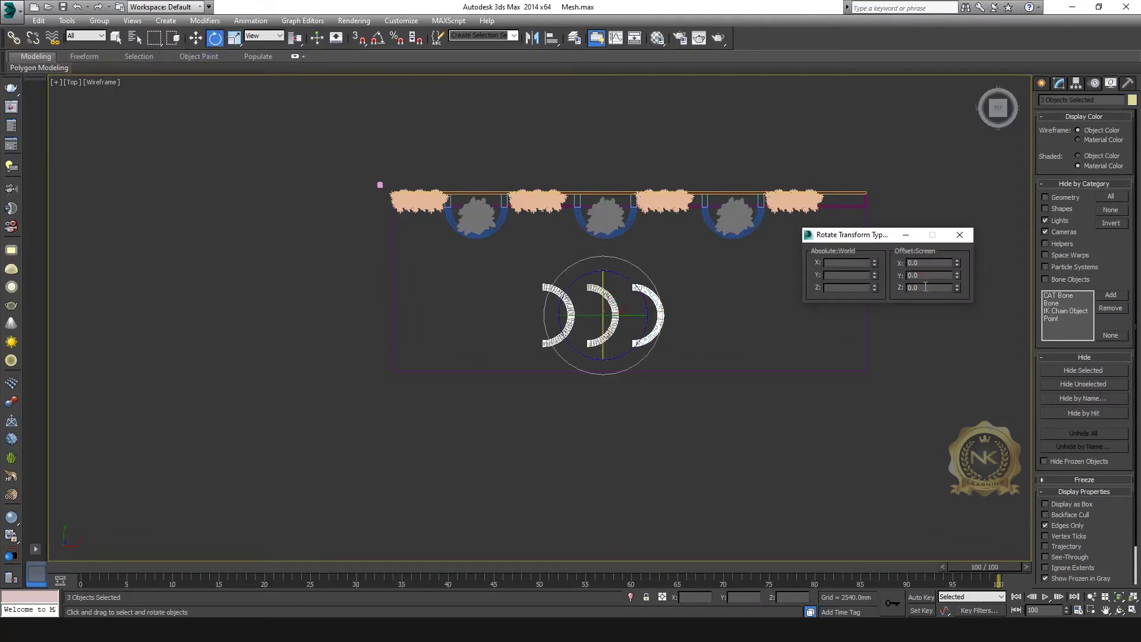
text(-90)
key(Return)
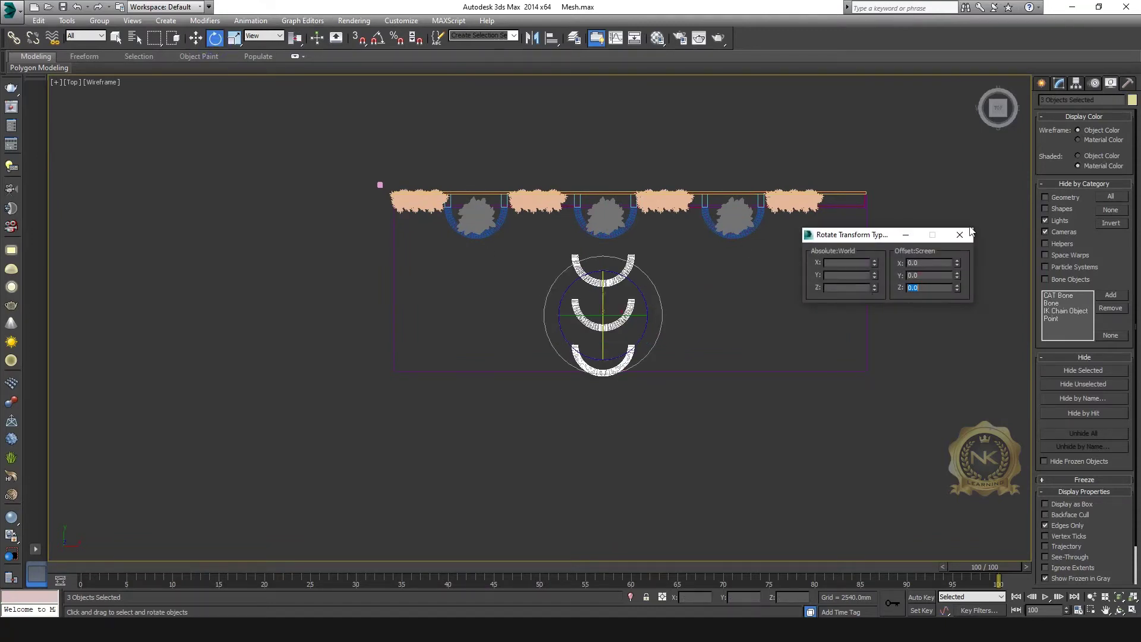
click(957, 235)
- Move the irregular wire mesh onto the leftmost half-round planter in the top view, aligned with the planter wall
key(w)
middle_drag(707, 371, 723, 422)
scroll(723, 357, up, 3)
click(722, 354)
click(718, 333)
drag(648, 329, 394, 232)
scroll(497, 254, up, 4)
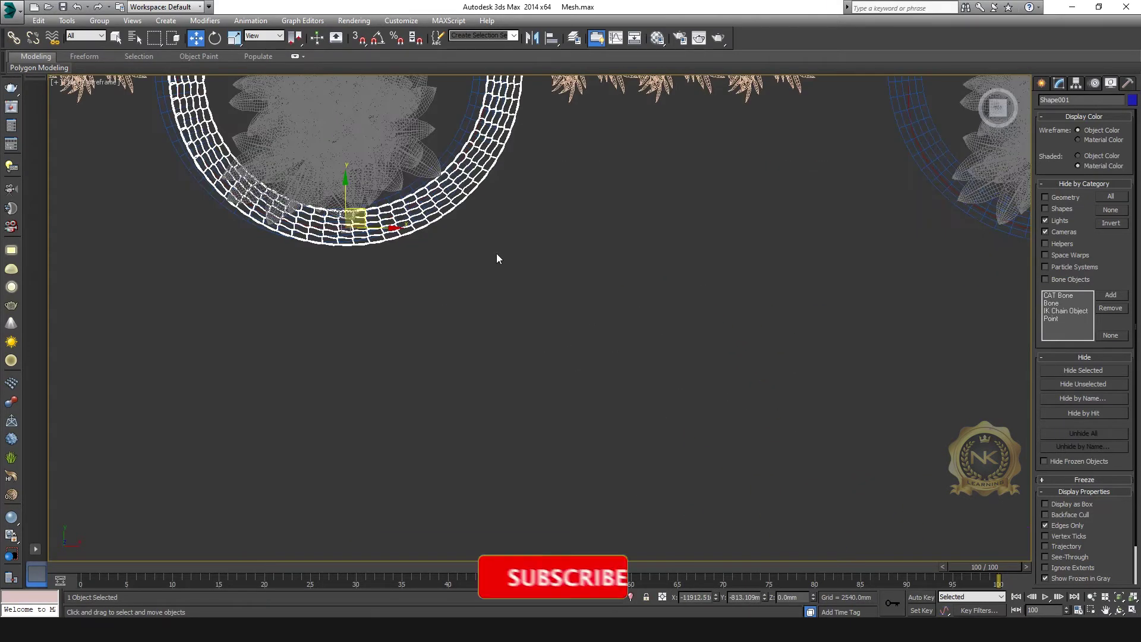
drag(588, 341, 574, 340)
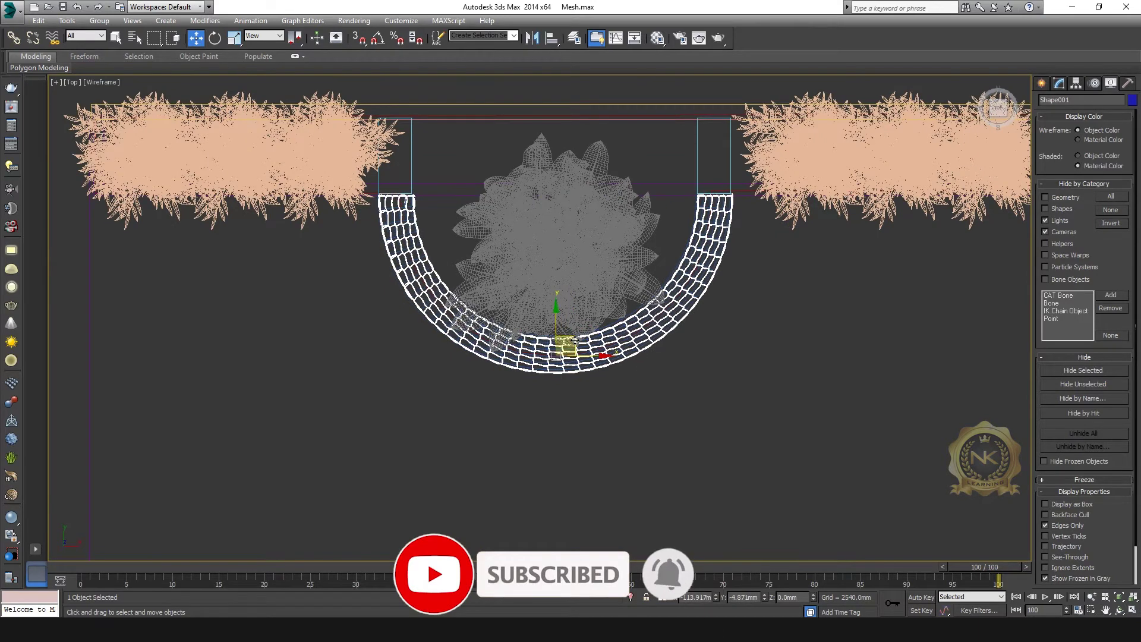
- Move the diamond-pattern wire mesh onto the middle half-round planter in the top view, aligned with the planter wall
scroll(648, 377, down, 4)
middle_drag(772, 462, 594, 366)
middle_drag(790, 406, 675, 336)
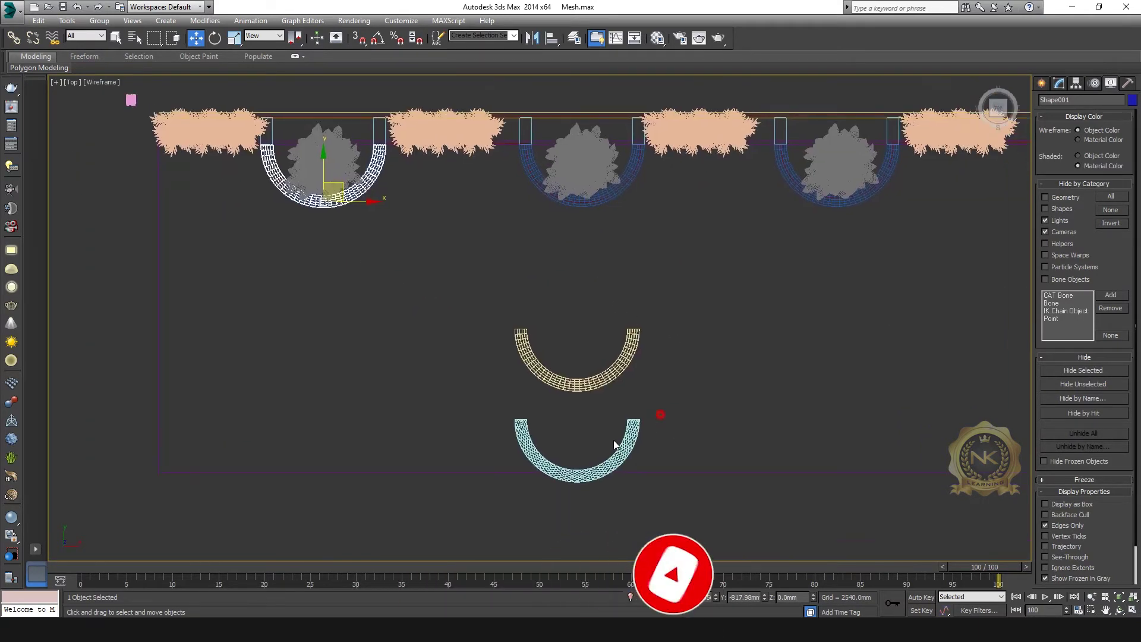
click(595, 462)
drag(595, 462, 599, 185)
middle_drag(633, 263, 640, 374)
scroll(639, 375, up, 5)
scroll(603, 333, up, 1)
middle_drag(579, 270, 571, 391)
scroll(538, 300, down, 1)
drag(547, 344, 546, 350)
scroll(552, 350, down, 5)
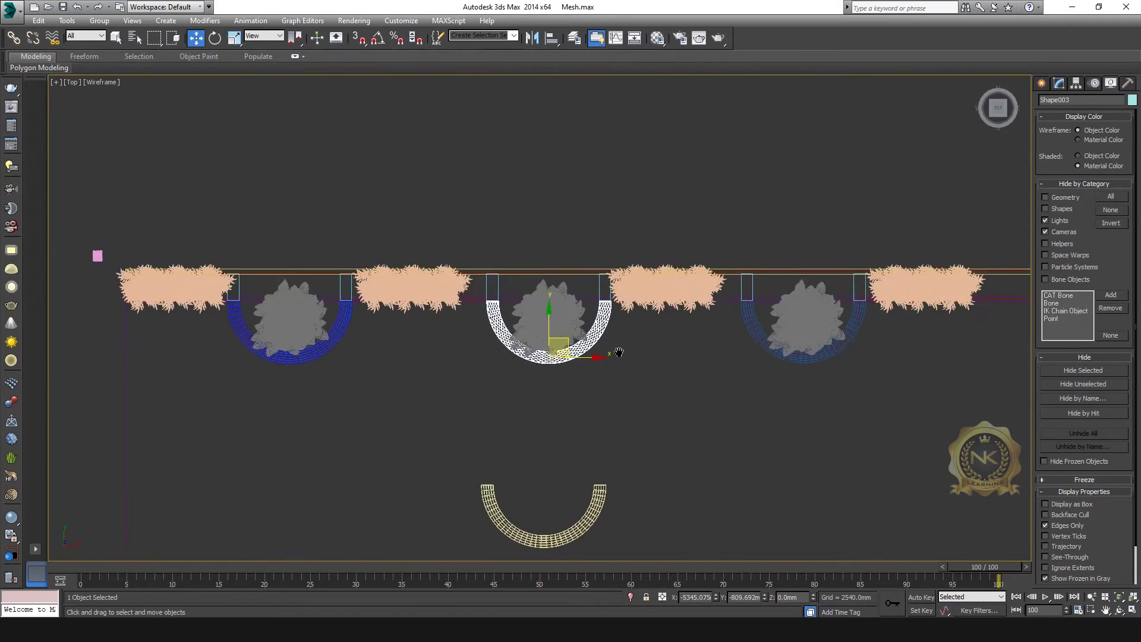
- Move the remaining square-grid wire mesh onto the rightmost half-round planter in the top view, aligned with the planter wall
middle_drag(626, 511, 623, 428)
scroll(623, 428, up, 3)
drag(630, 351, 568, 398)
scroll(617, 363, down, 3)
middle_drag(617, 363, 436, 435)
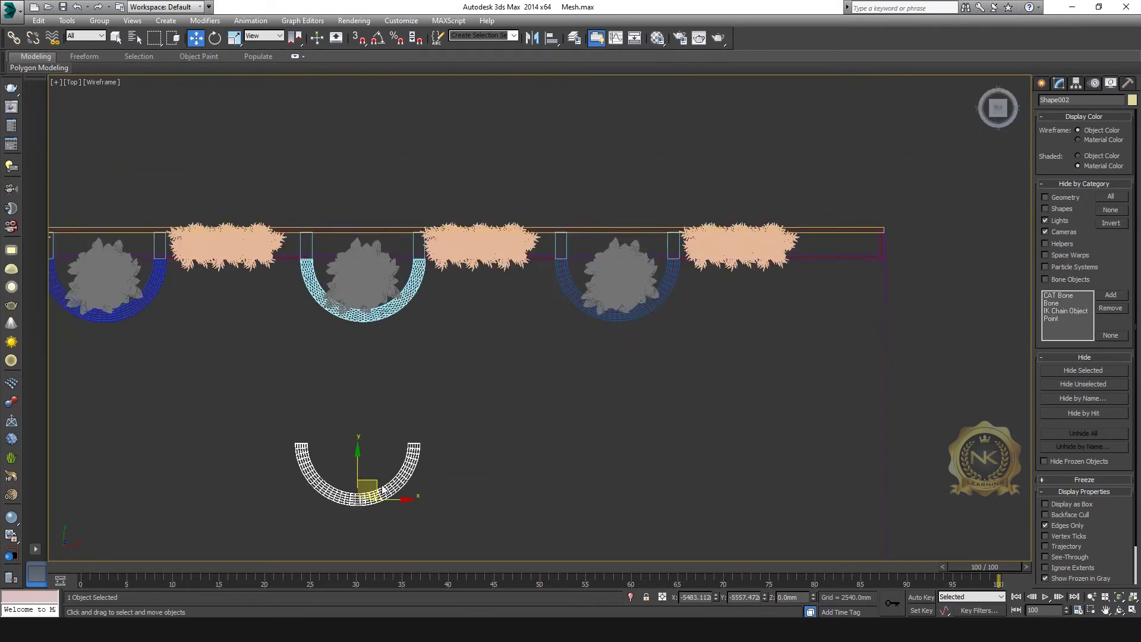
drag(378, 484, 639, 300)
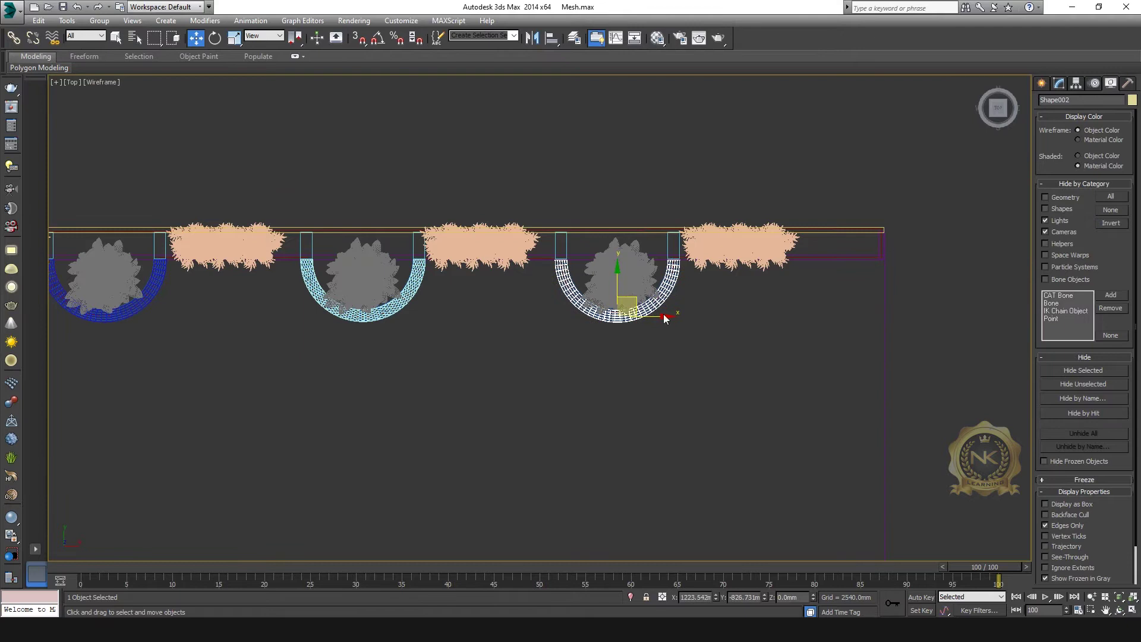
scroll(666, 317, up, 3)
scroll(616, 276, up, 4)
drag(558, 444, 558, 438)
- Select all three wire meshes in the front view and raise them about 320 mm onto the rims of the planter walls
key(alt+w)
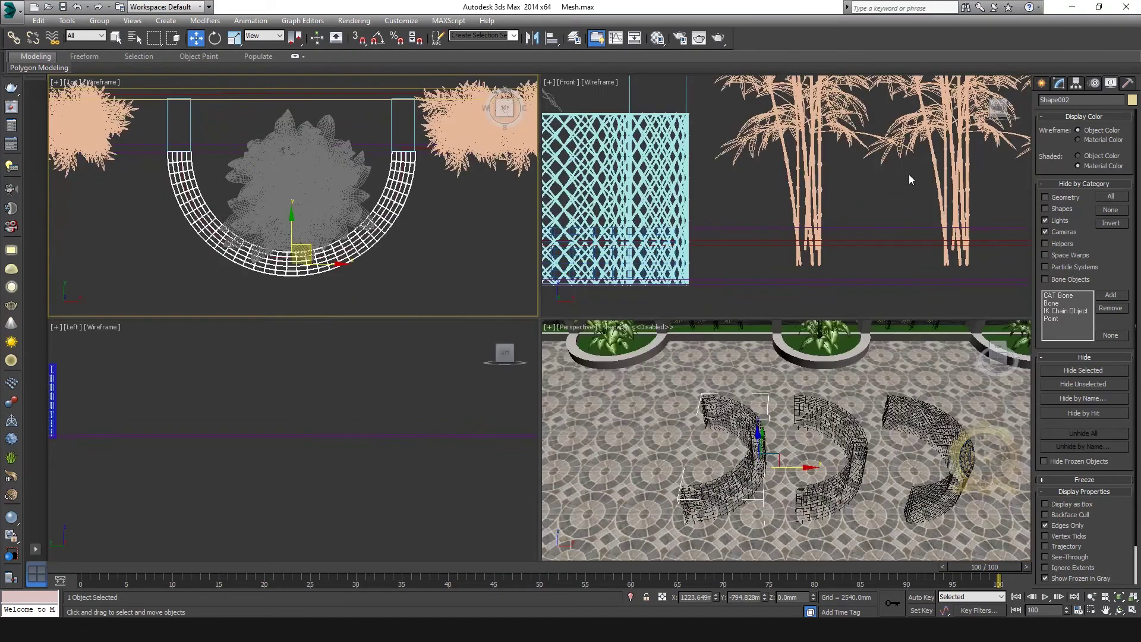
key(alt+w)
key(alt+w)
key(alt+w)
ctrl+click(486, 248)
middle_drag(975, 310, 614, 349)
middle_drag(862, 300, 434, 298)
scroll(775, 332, down, 3)
middle_drag(424, 373, 904, 360)
middle_drag(473, 352, 641, 352)
ctrl+click(422, 297)
middle_drag(697, 315, 585, 332)
scroll(695, 327, up, 4)
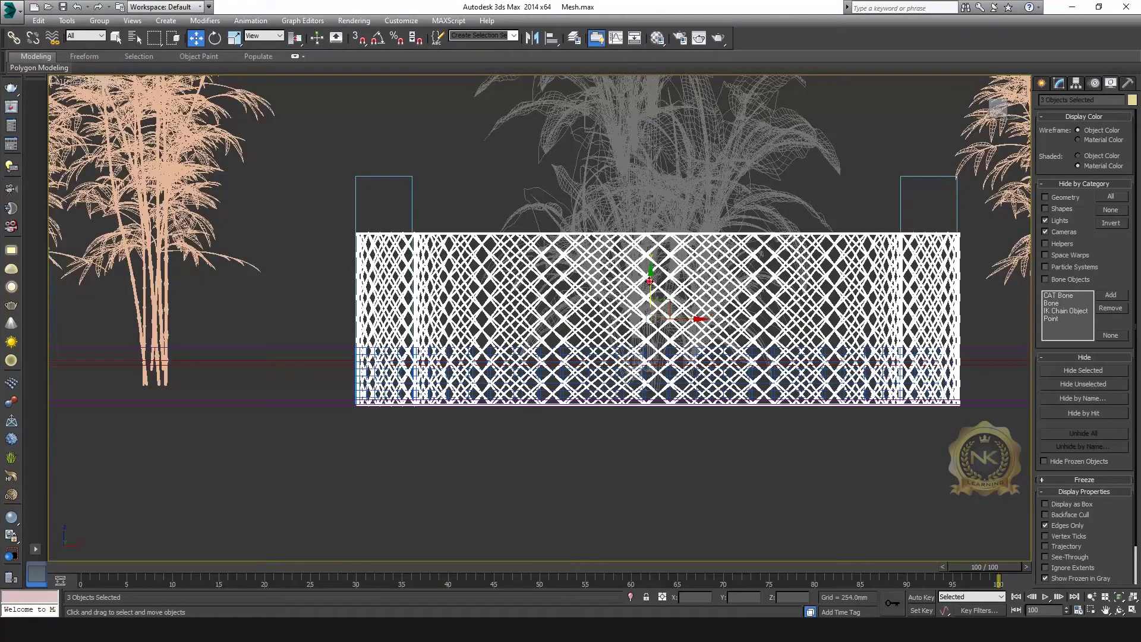
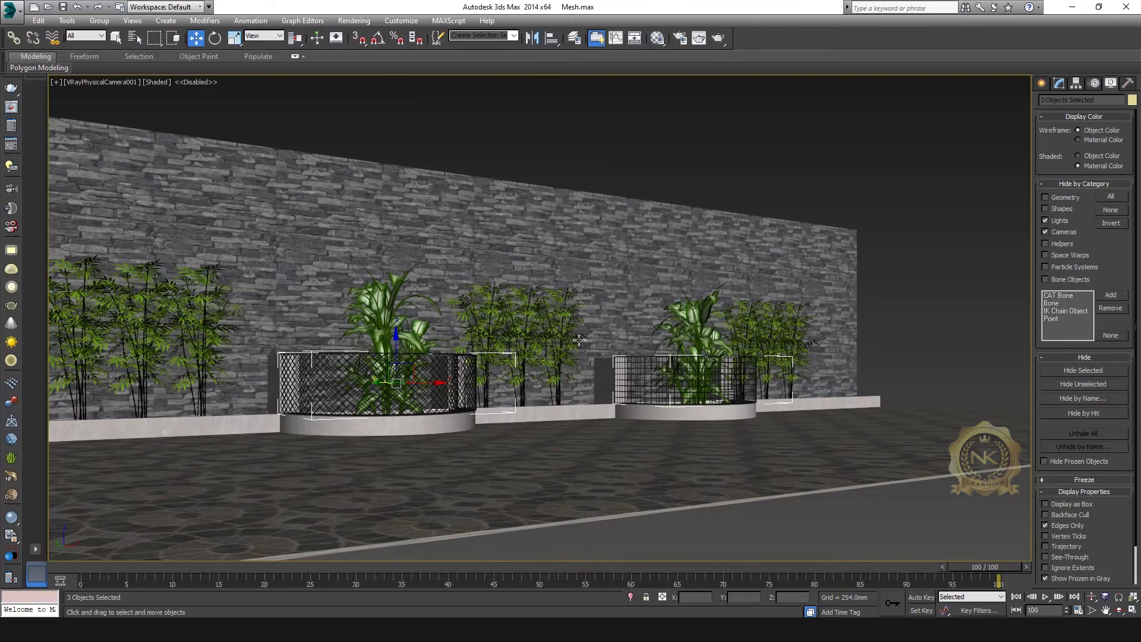
- Reframe the physical camera view to include all three planters and clear the selection
middle_drag(546, 317, 795, 377)
mouse_move(716, 394)
middle_down()
mouse_move(734, 392)
mouse_move(707, 391)
middle_up()
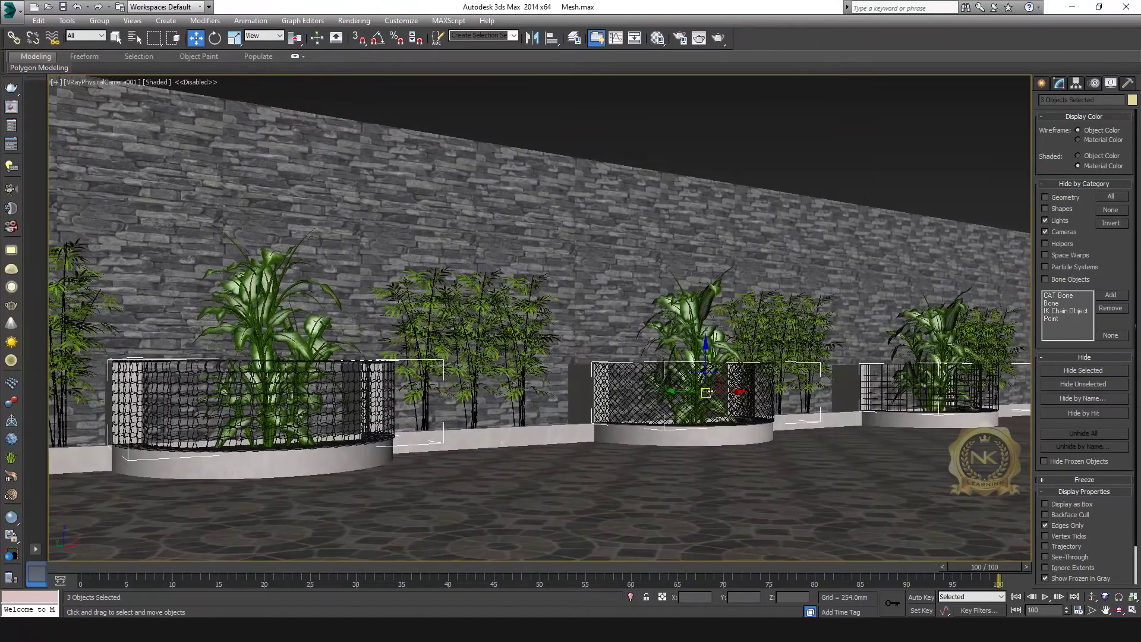
click(816, 124)
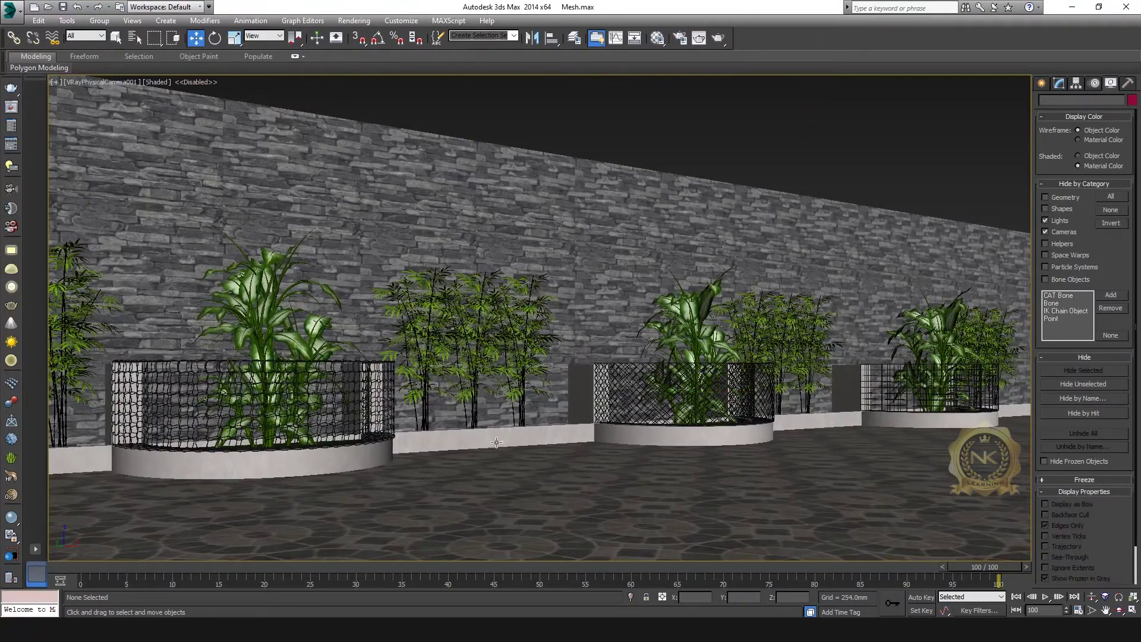
- Inspect the wire meshes on the planters up close in perspective, and return to the physical camera view
key(p)
click(306, 461)
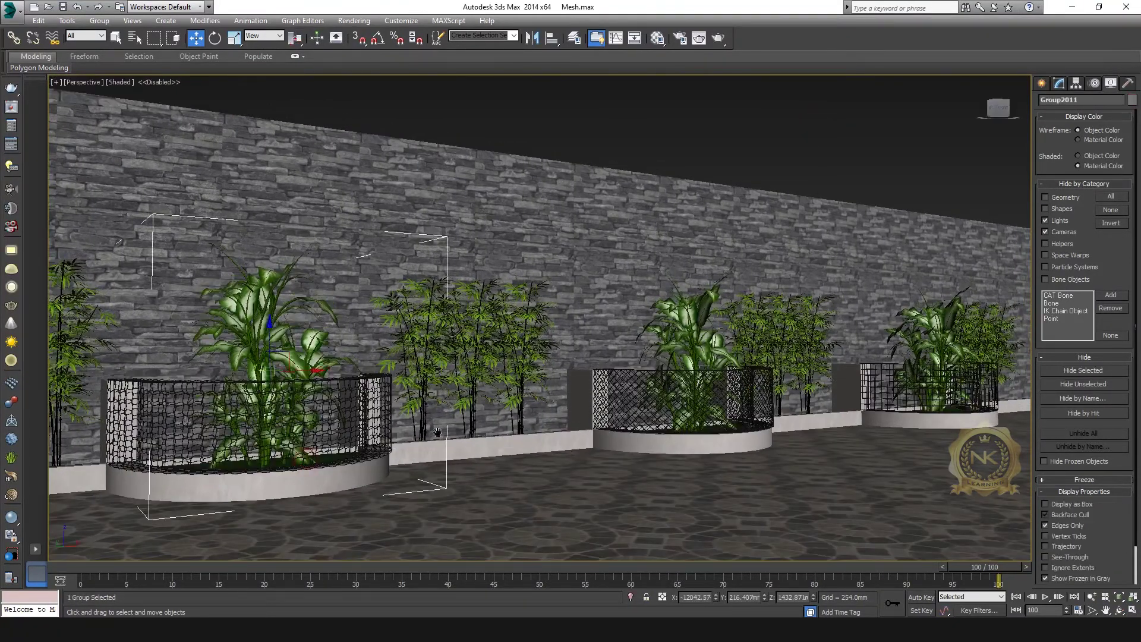
key(z)
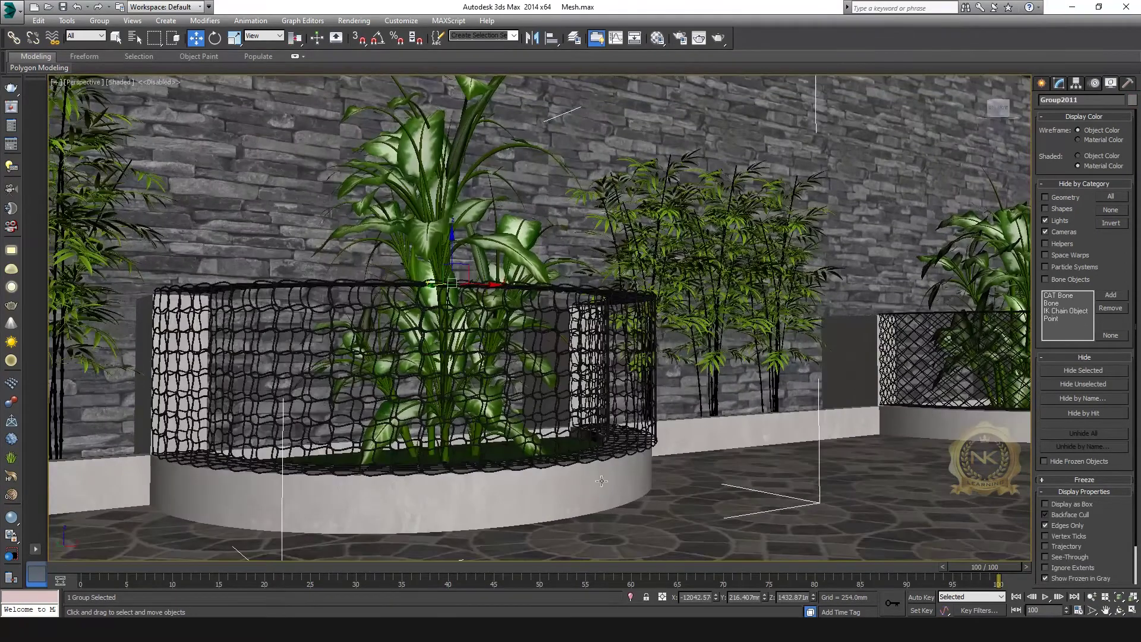
middle_drag(585, 482, 556, 522)
middle_drag(584, 475, 431, 452)
scroll(413, 442, down, 2)
middle_drag(658, 429, 558, 444)
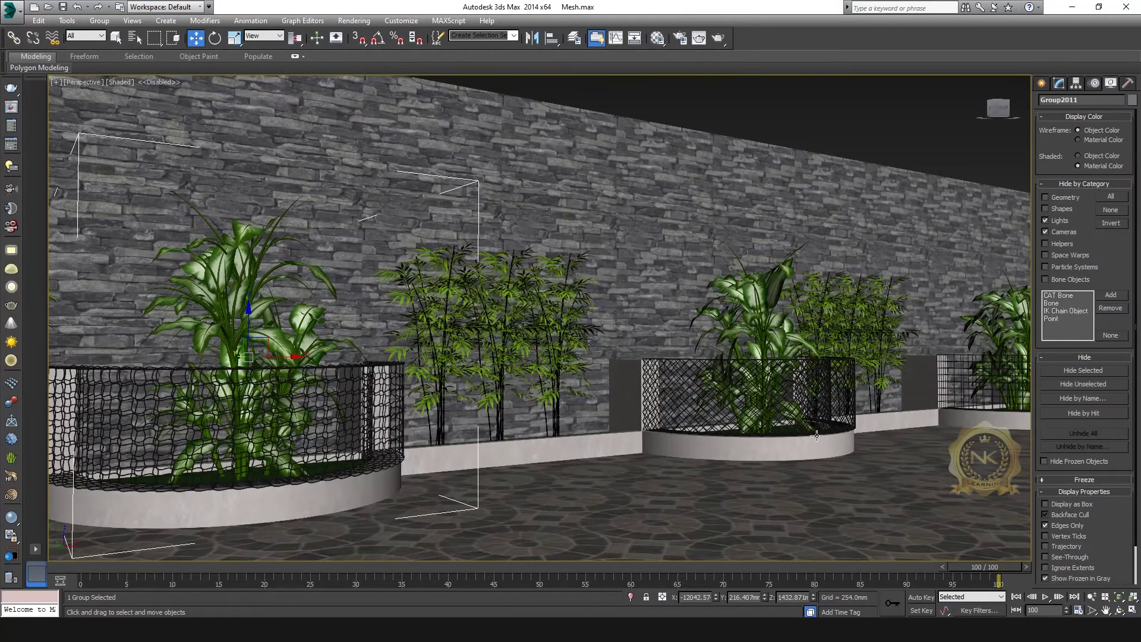
middle_drag(418, 465, 509, 458)
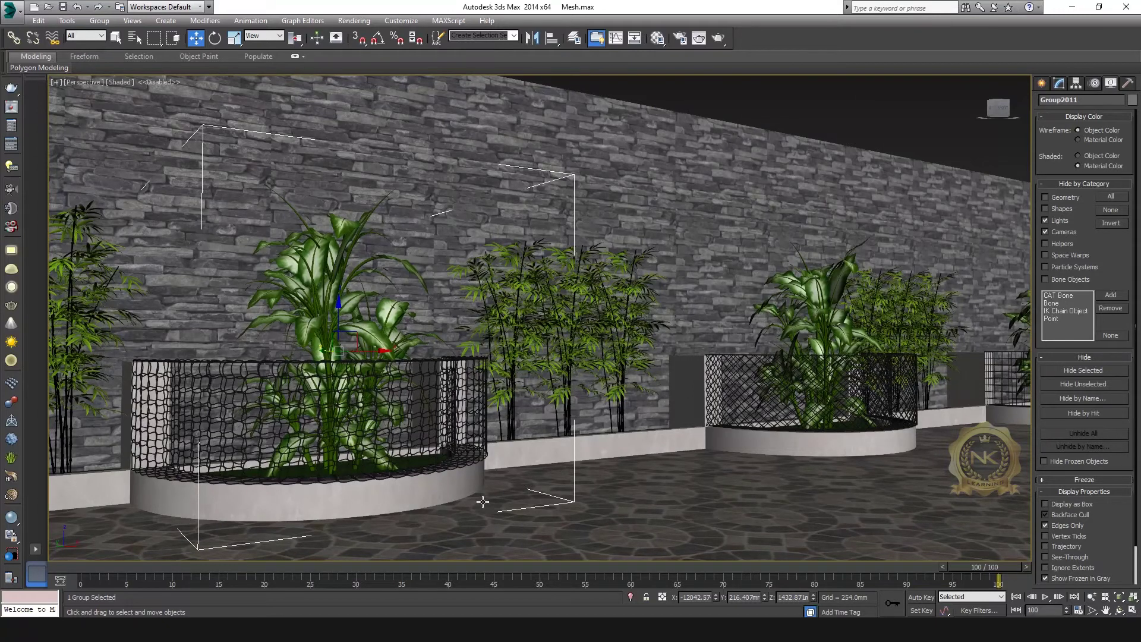
scroll(482, 502, down, 2)
middle_drag(572, 466, 515, 468)
key(c)
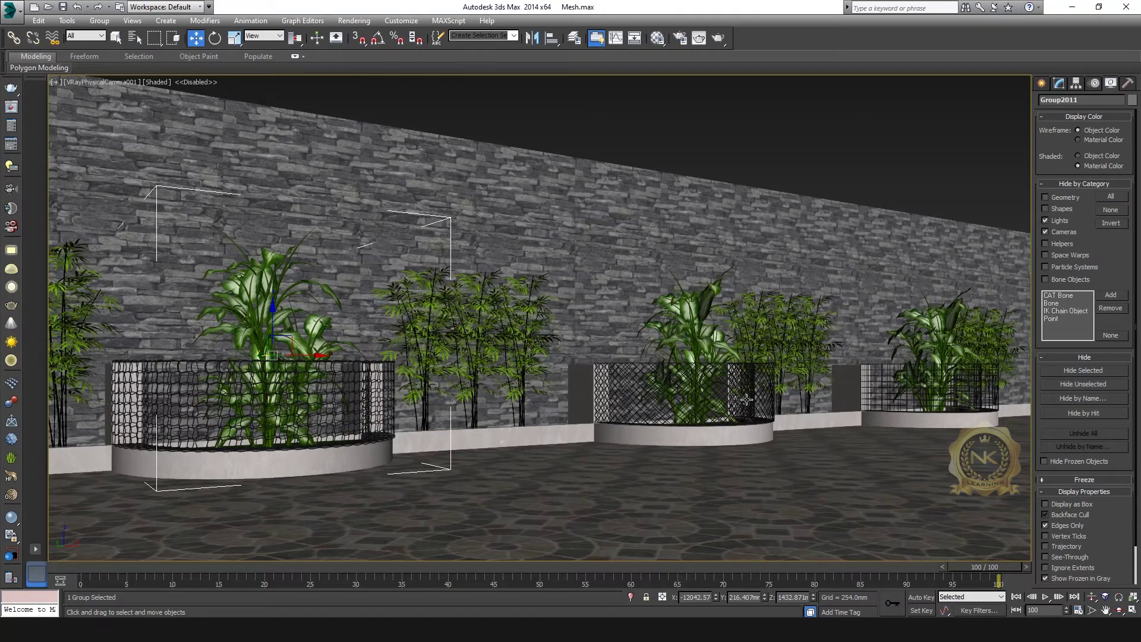
- Render the camera view with V-Ray, examine the wire meshes at 100% zoom, and close the render windows
key(shift+q)
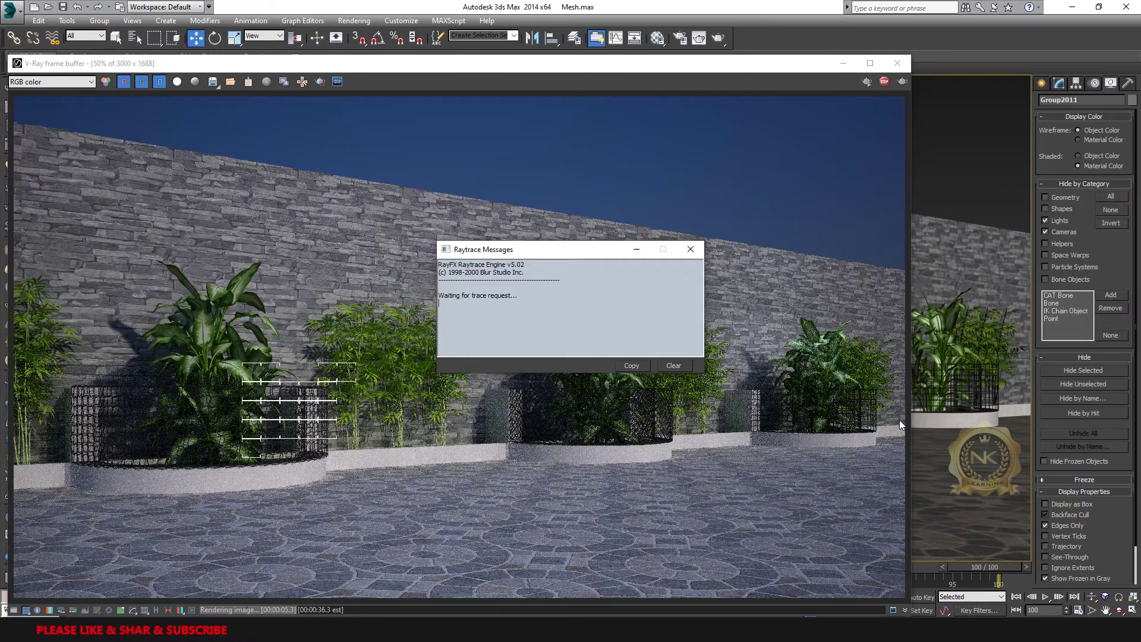
click(210, 399)
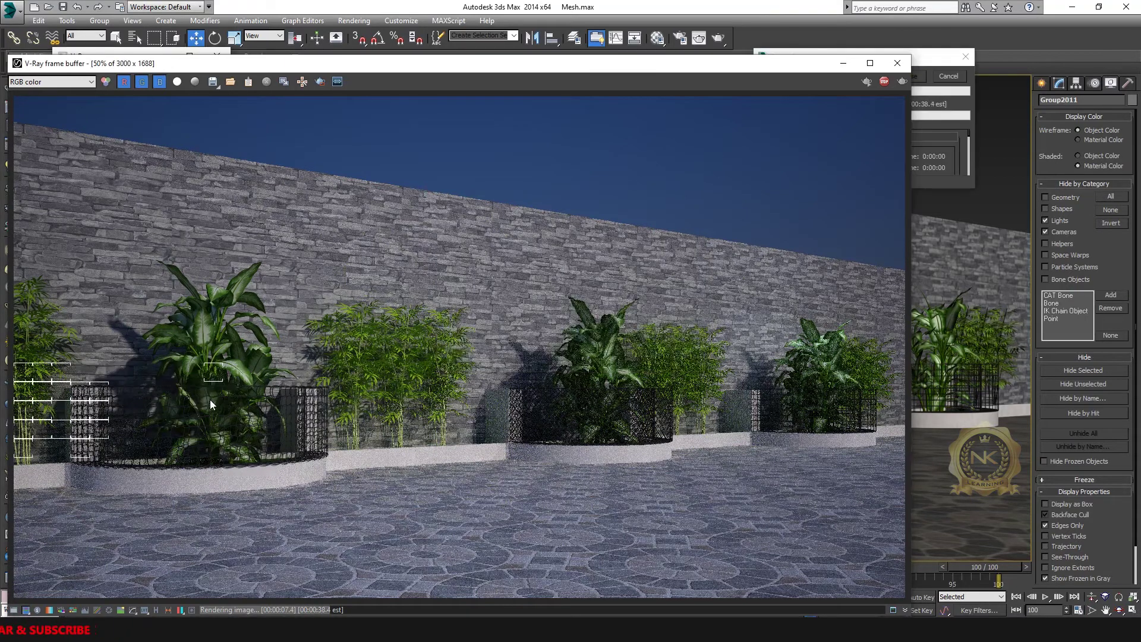
scroll(209, 403, up, 1)
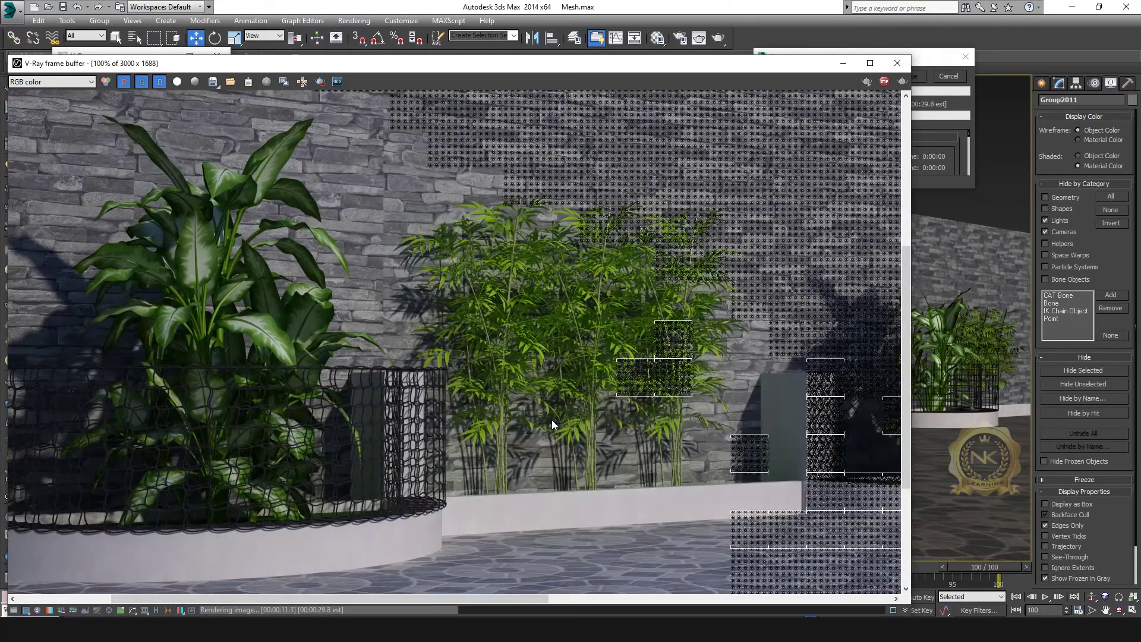
scroll(552, 419, down, 1)
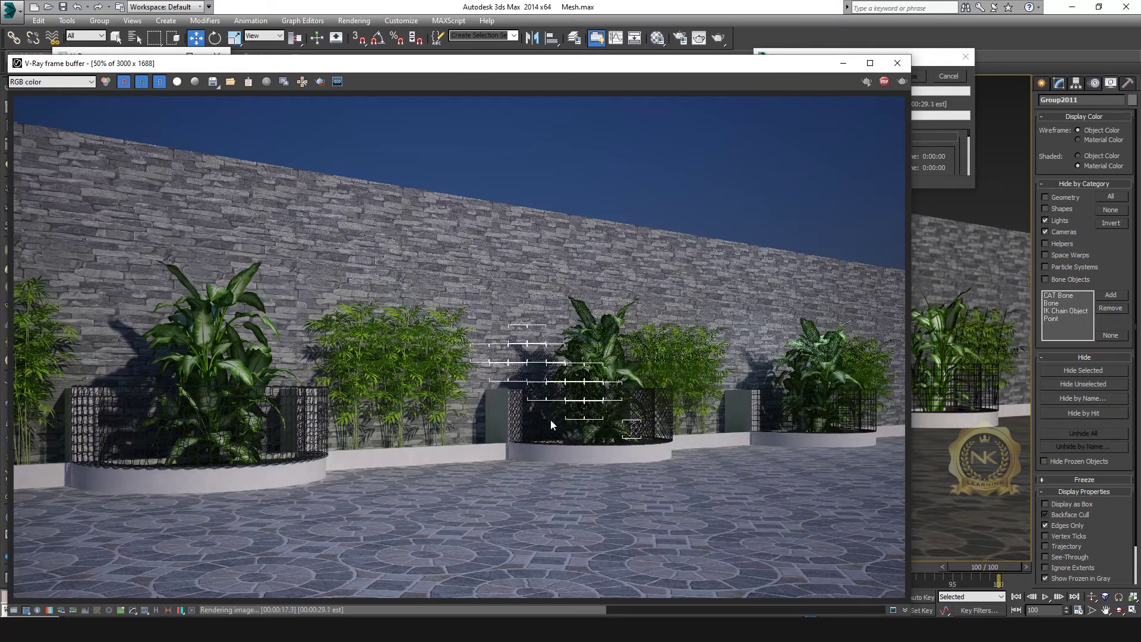
scroll(205, 412, up, 1)
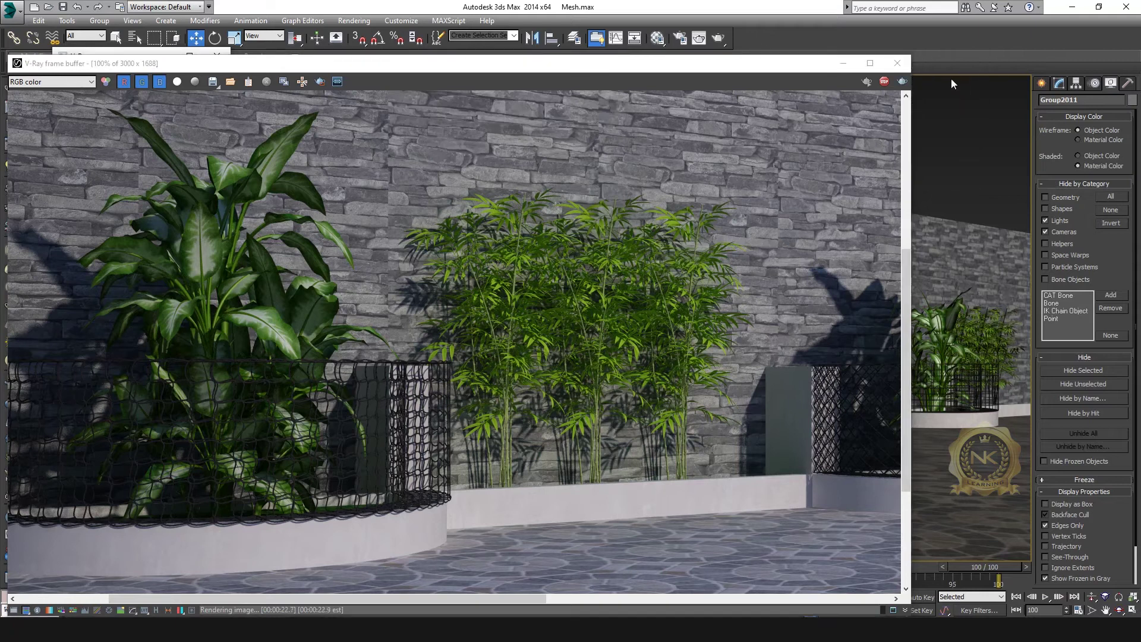
click(898, 64)
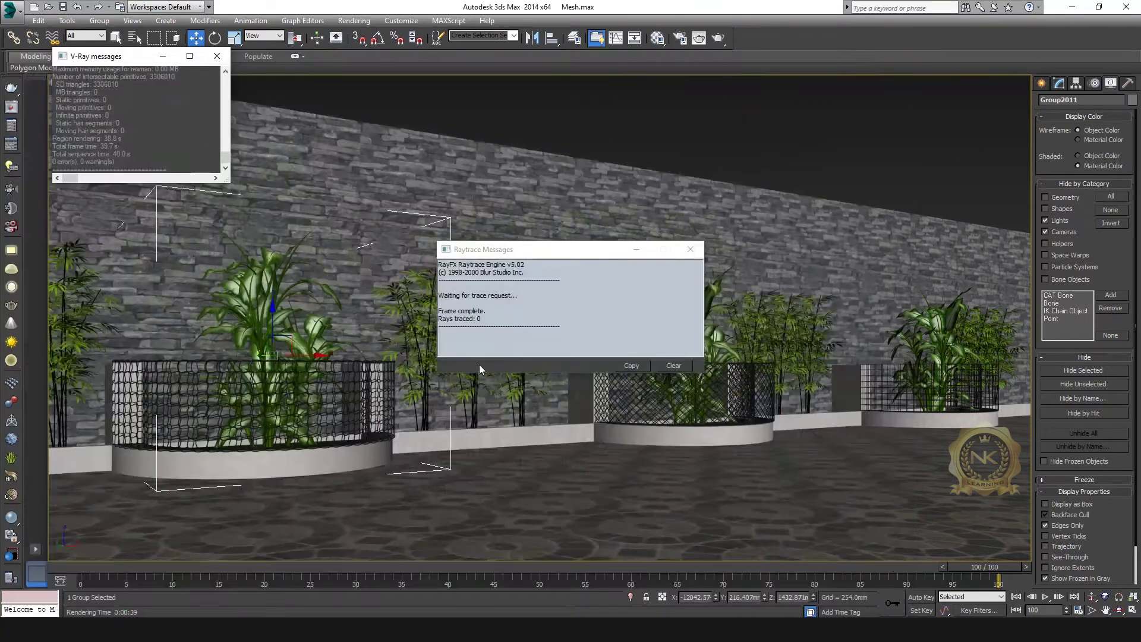
click(691, 250)
- Set the Sweep radius of the wire mesh on the nearest planter to 6 mm
click(345, 393)
click(1059, 84)
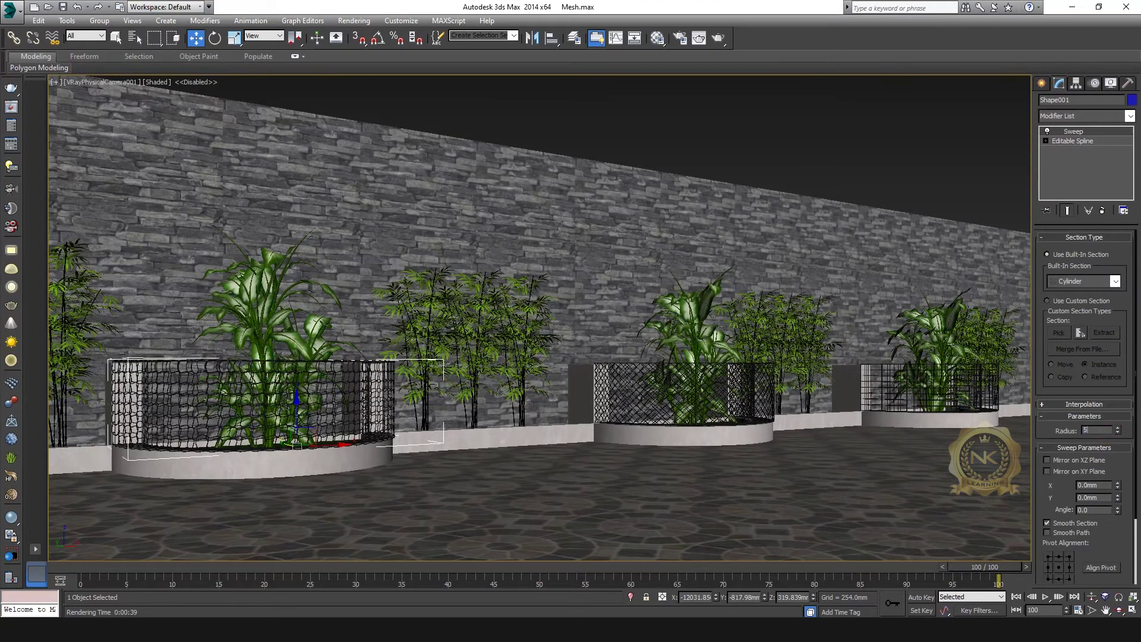
click(630, 381)
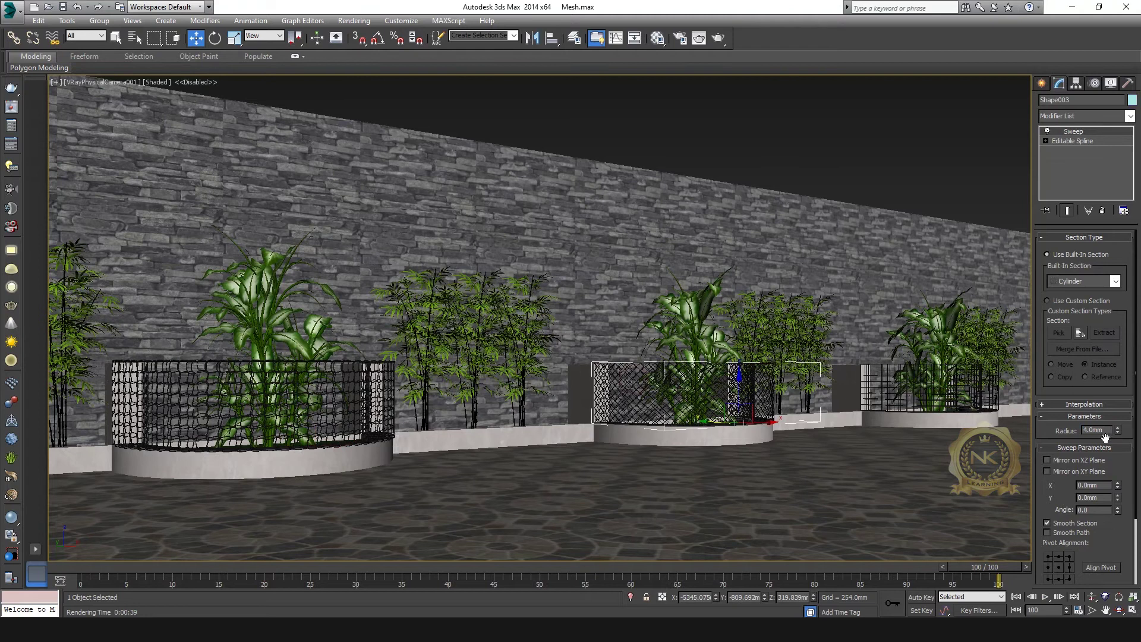
click(230, 395)
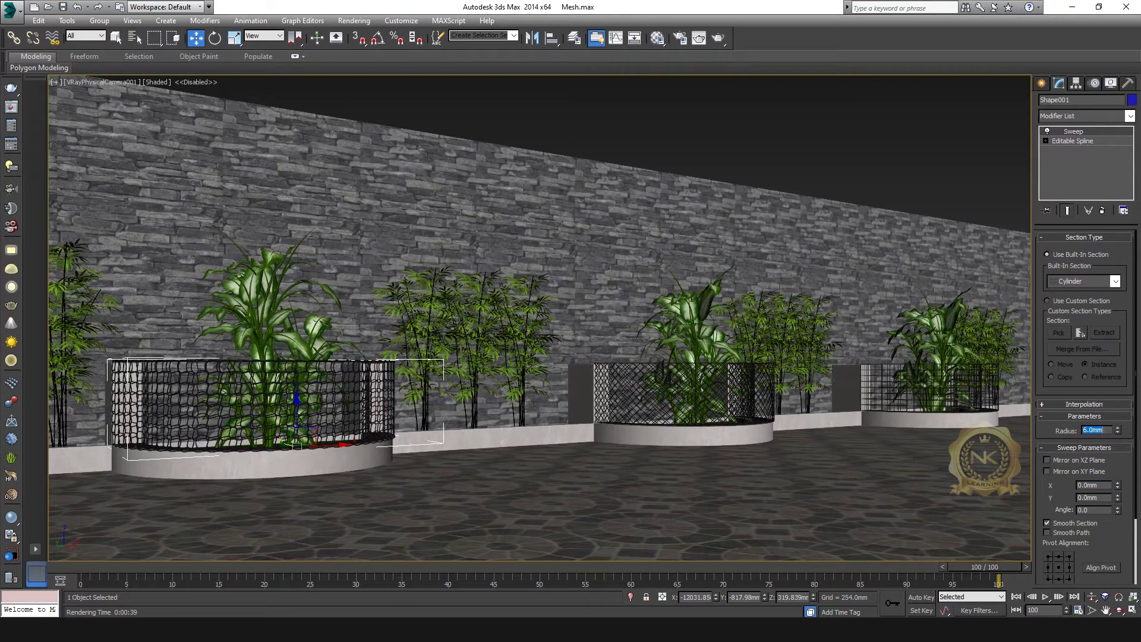
- Set the Sweep radius of the wire meshes on the middle and farthest planters to 6 mm
click(657, 396)
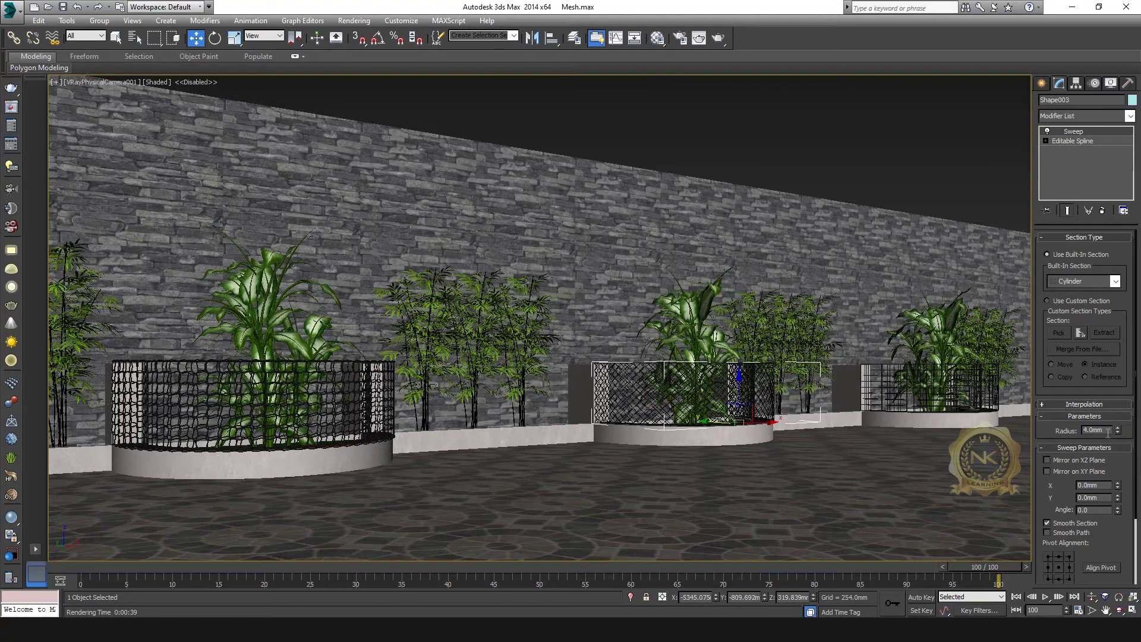
text(6)
key(Return)
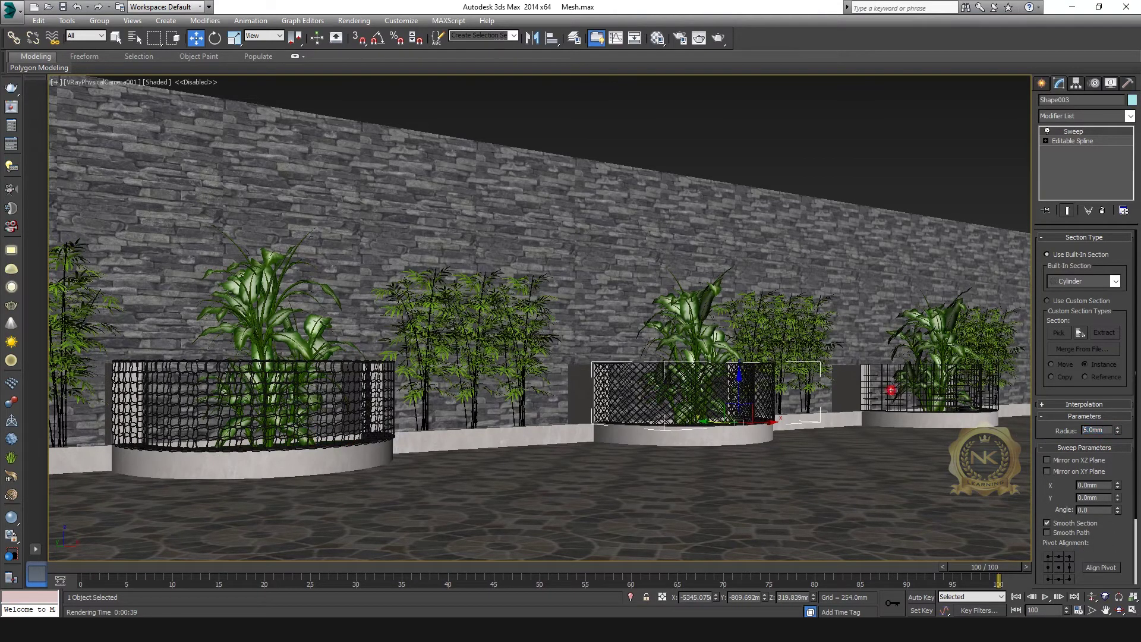
click(891, 390)
click(998, 402)
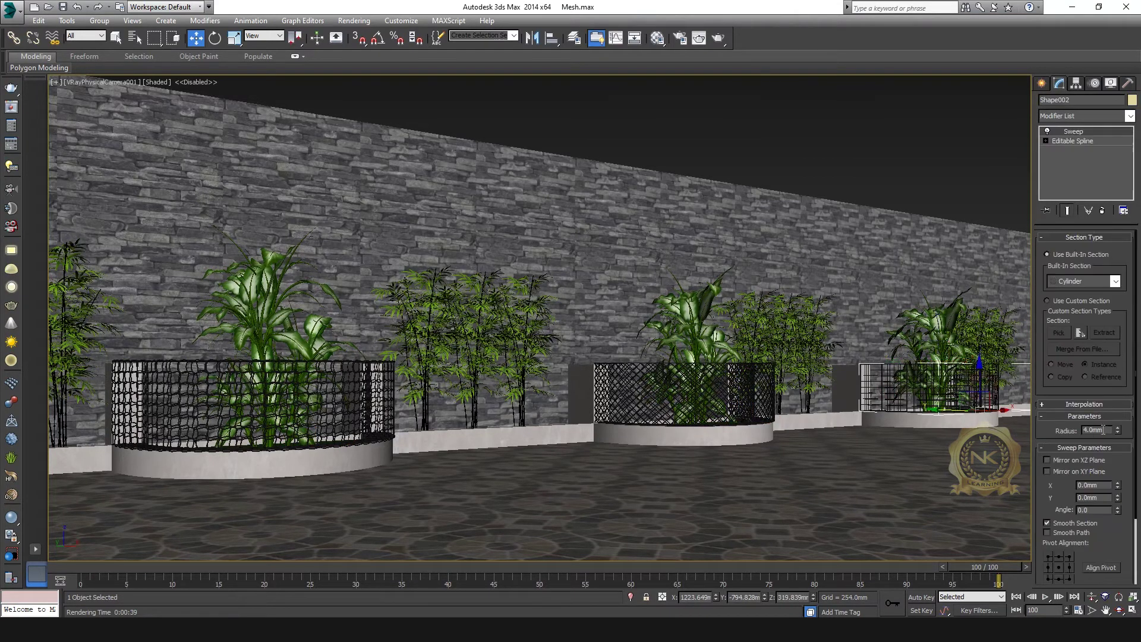
text(6)
key(Return)
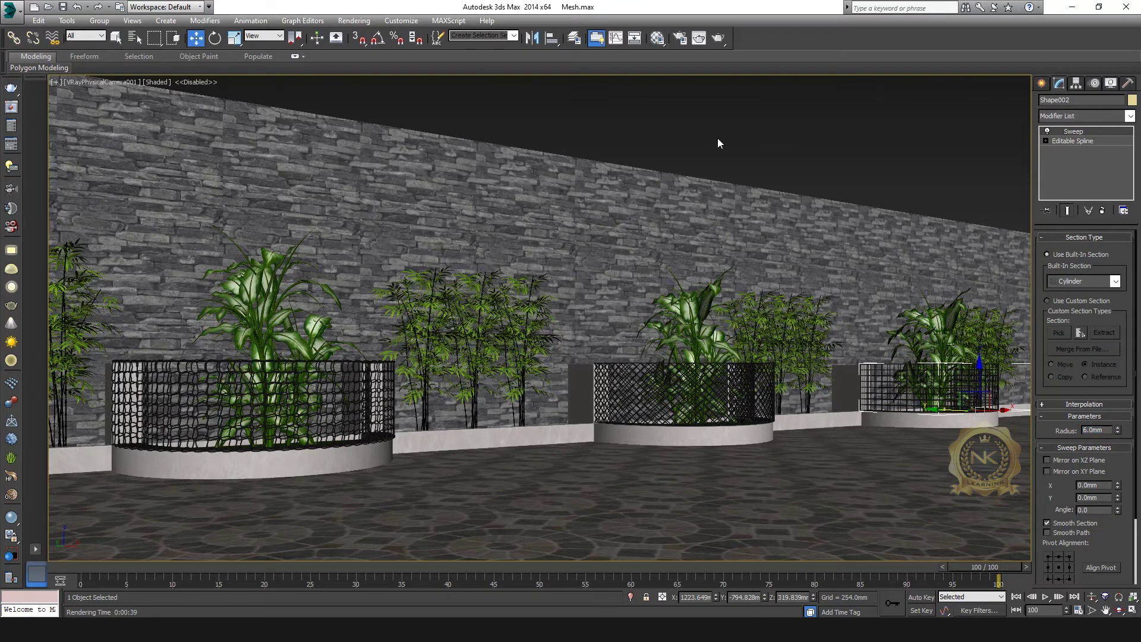
- Copy the dark wire material into two neighbouring sample slots and rename the copies Material #209mm7629503 and Material #20mm9mm7629503
key(m)
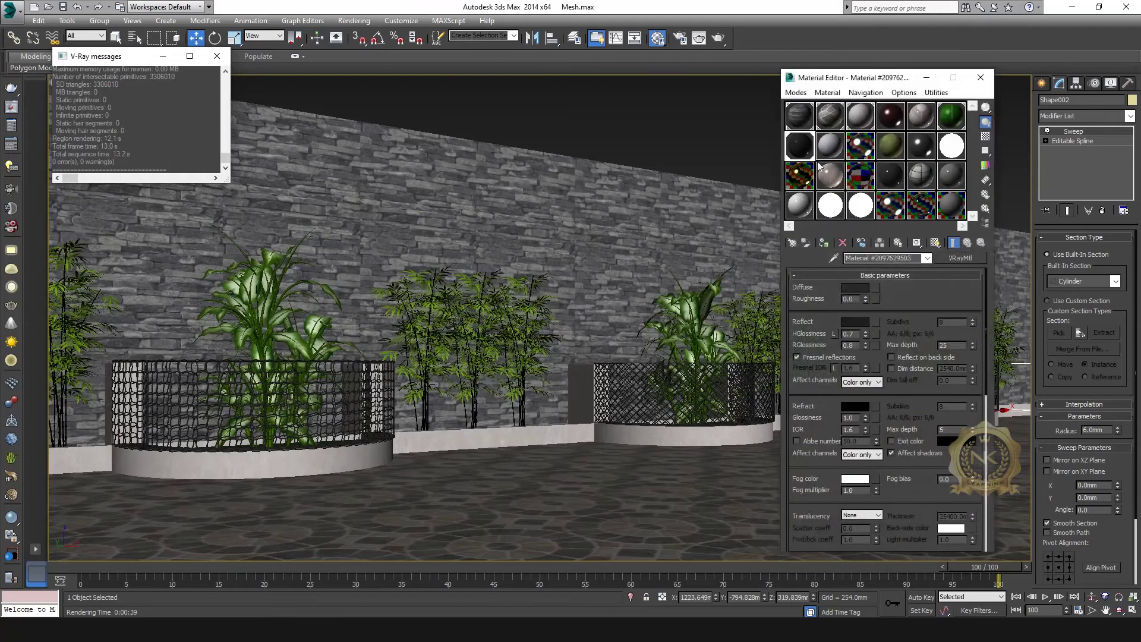
click(864, 177)
text(mm)
drag(831, 149, 861, 154)
click(882, 257)
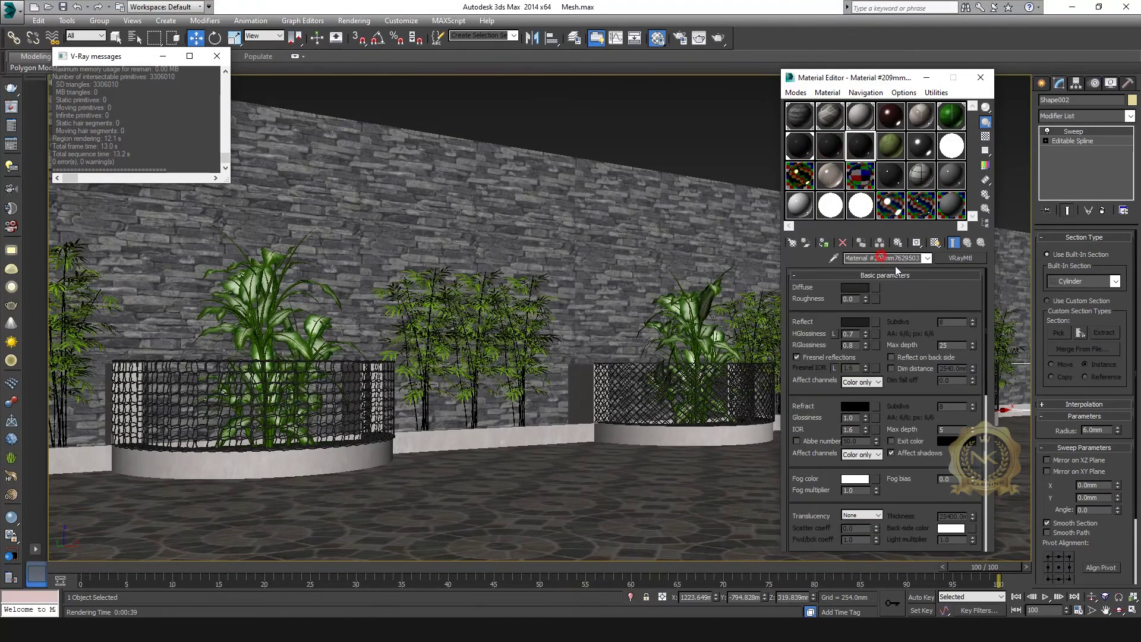
- Set the diffuse colour of the first material copy to orange-yellow, RGB 255, 174, 0
click(855, 287)
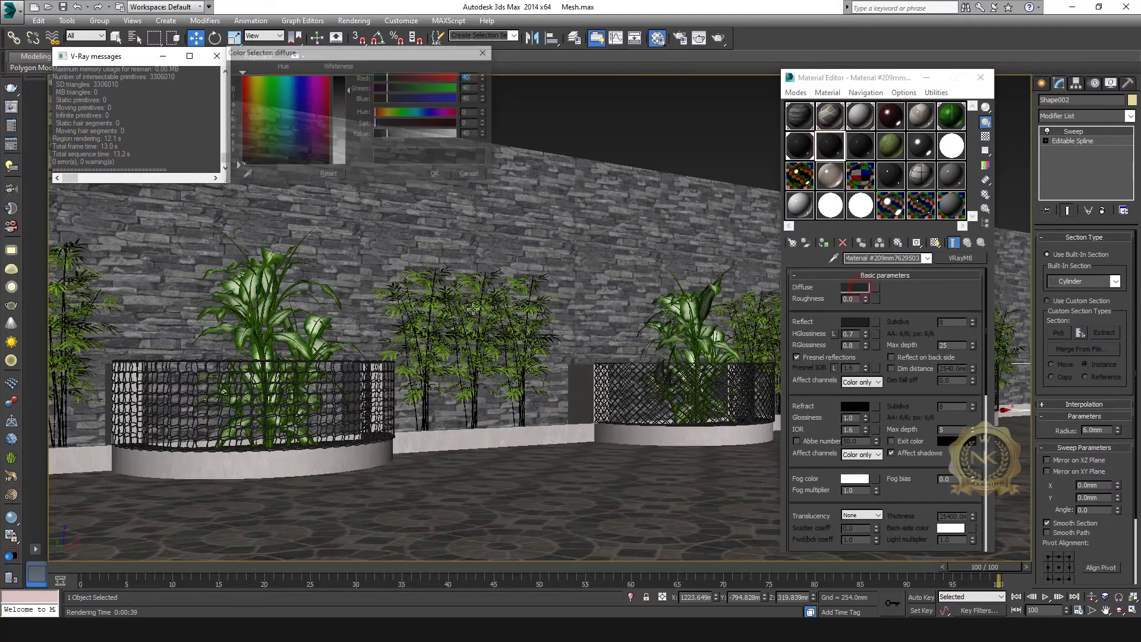
click(251, 75)
drag(348, 90, 346, 75)
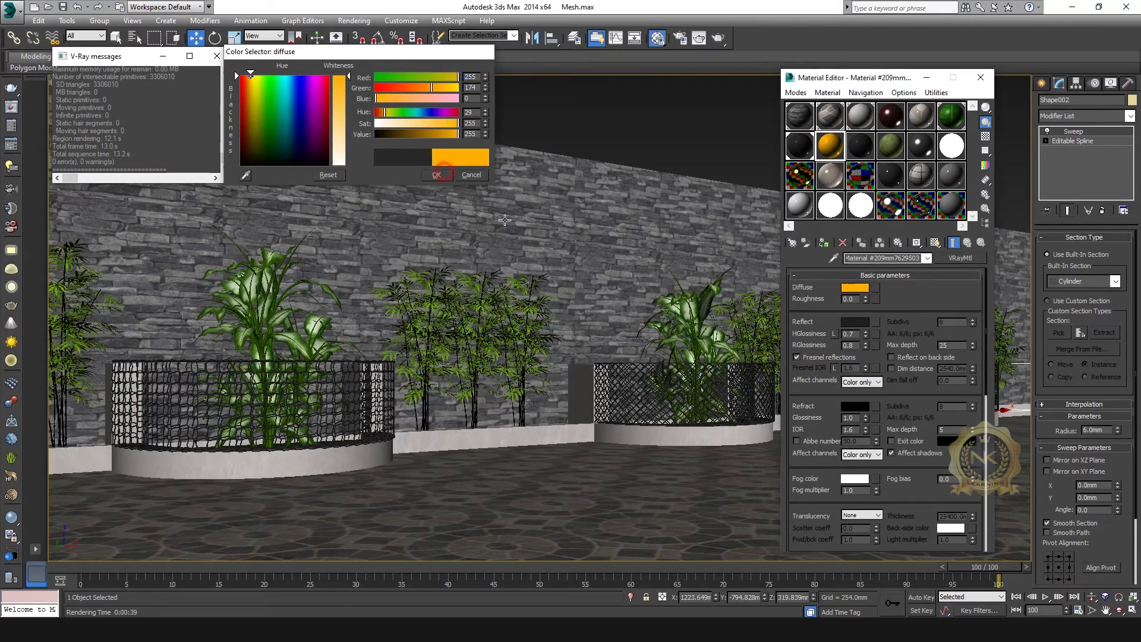
click(444, 173)
- Set the diffuse colour of the second material copy, Material #20mm9mm7629503, to red
drag(880, 80, 571, 90)
click(545, 162)
click(545, 297)
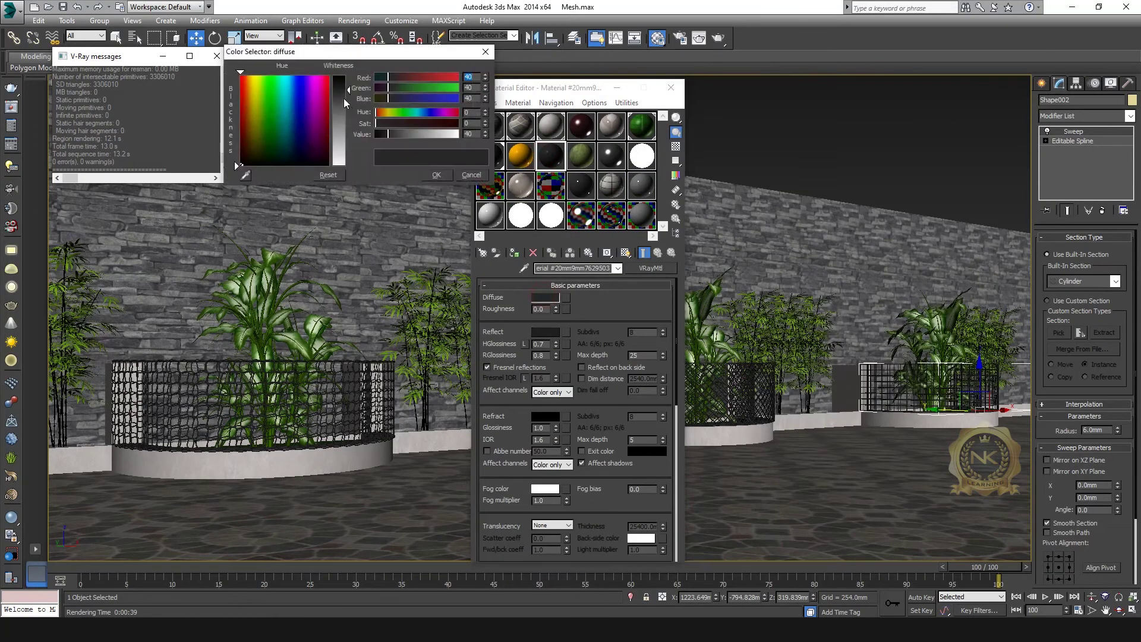
click(329, 76)
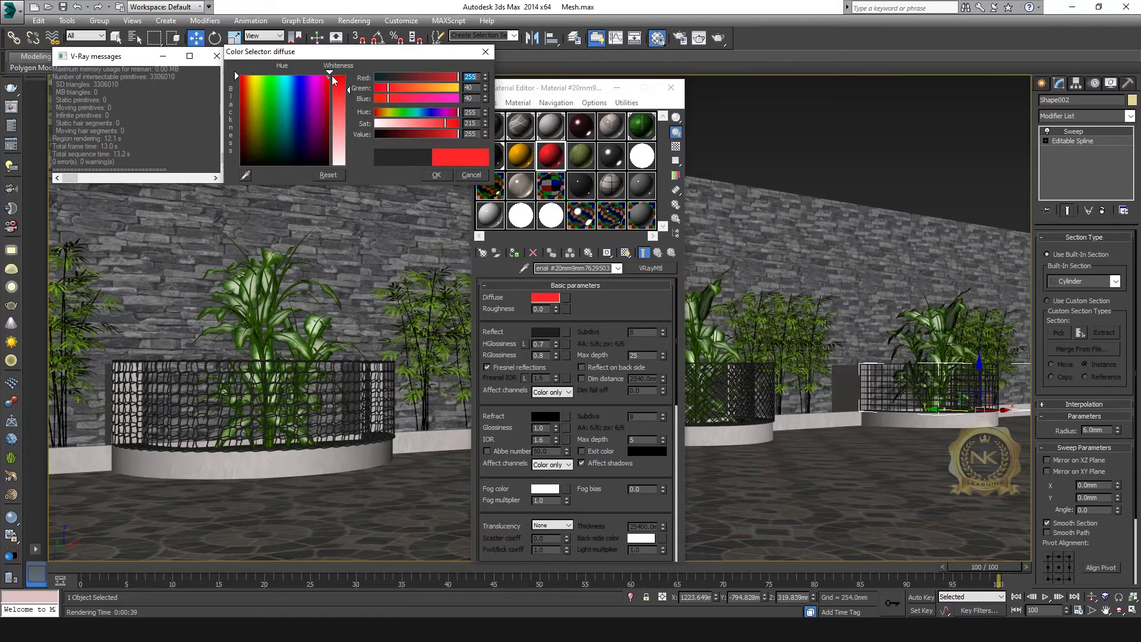
drag(349, 91, 348, 83)
click(329, 101)
click(440, 176)
- Assign the red material to the farthest planter's mesh and the orange-yellow one to the middle planter's mesh, and close the Material Editor
click(514, 252)
click(765, 387)
click(520, 156)
click(514, 252)
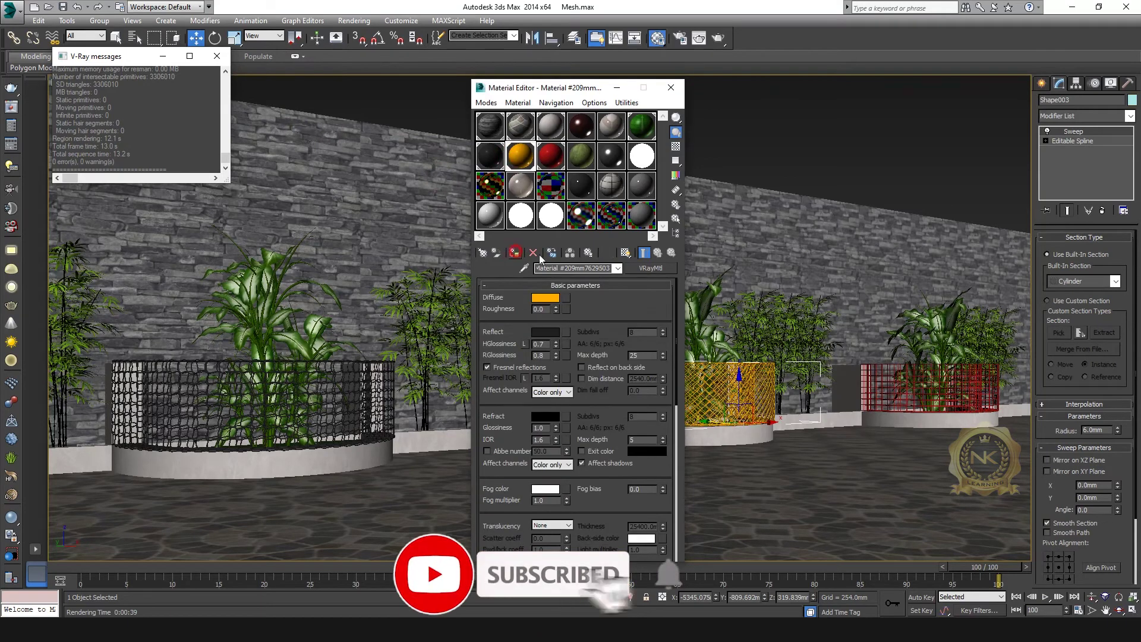
click(671, 87)
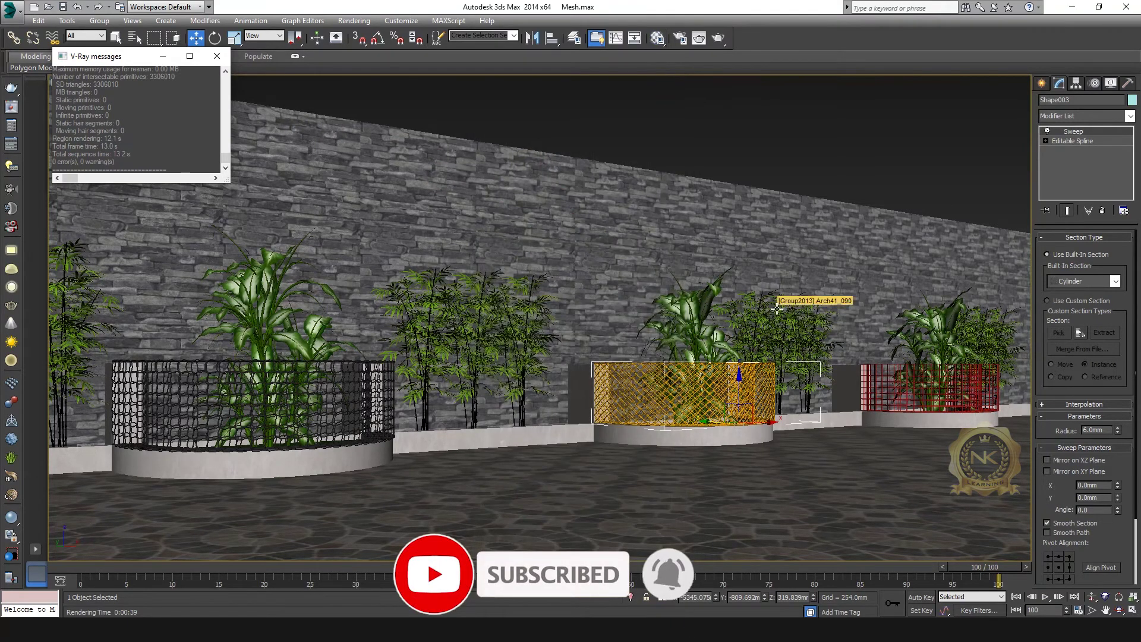
- Render the camera view with V-Ray and examine the coloured meshes on the middle and farthest planters at 100% zoom
key(shift+q)
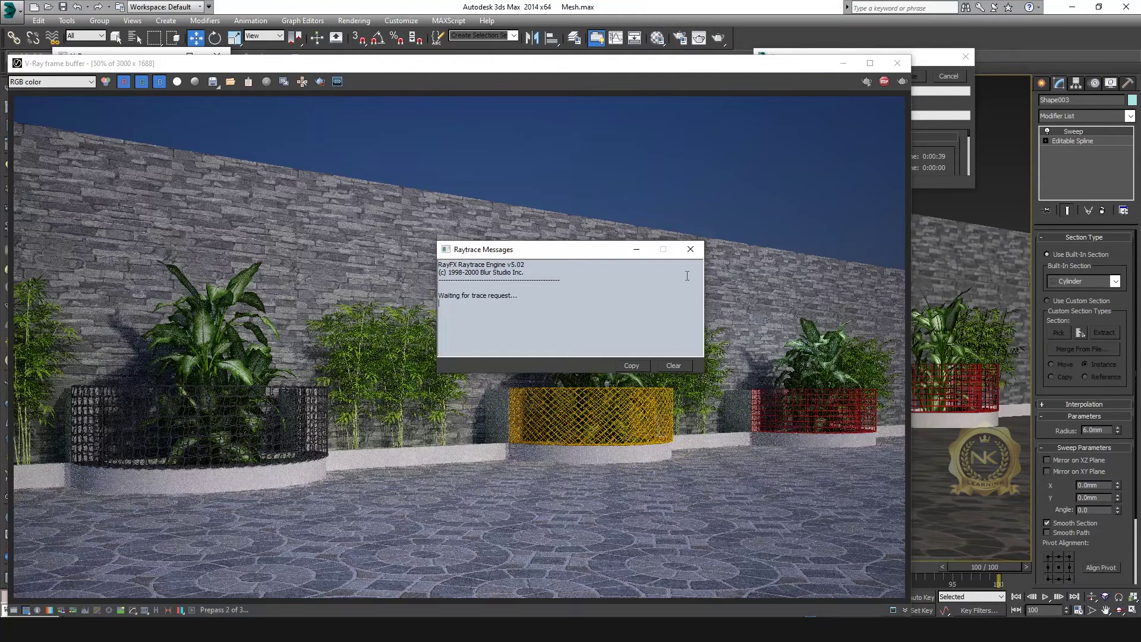
click(679, 384)
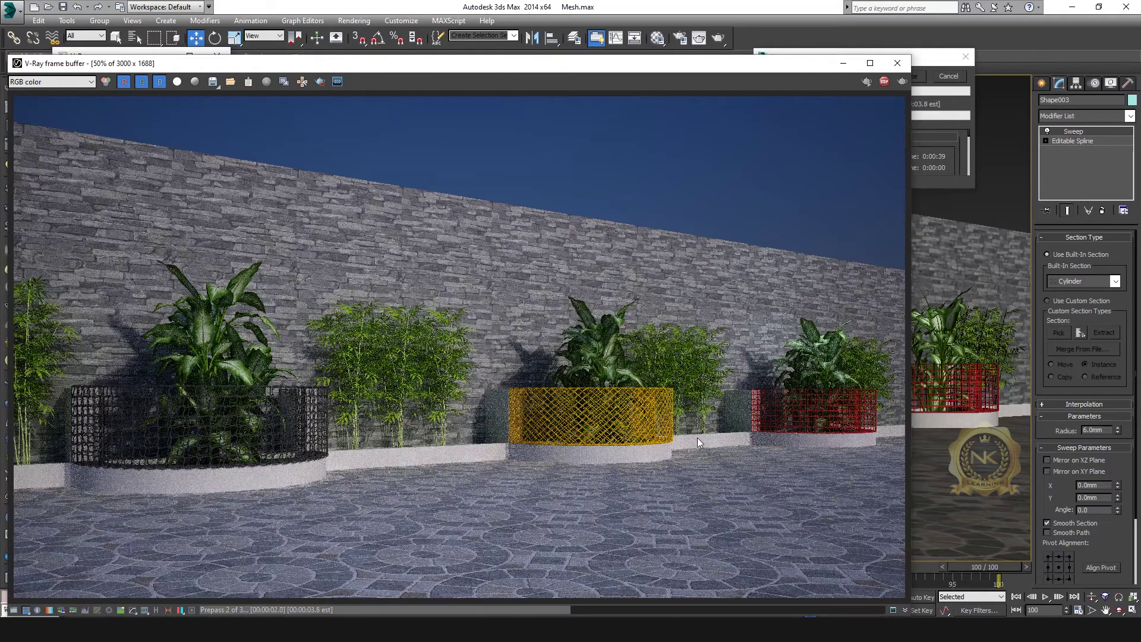
double_click(698, 434)
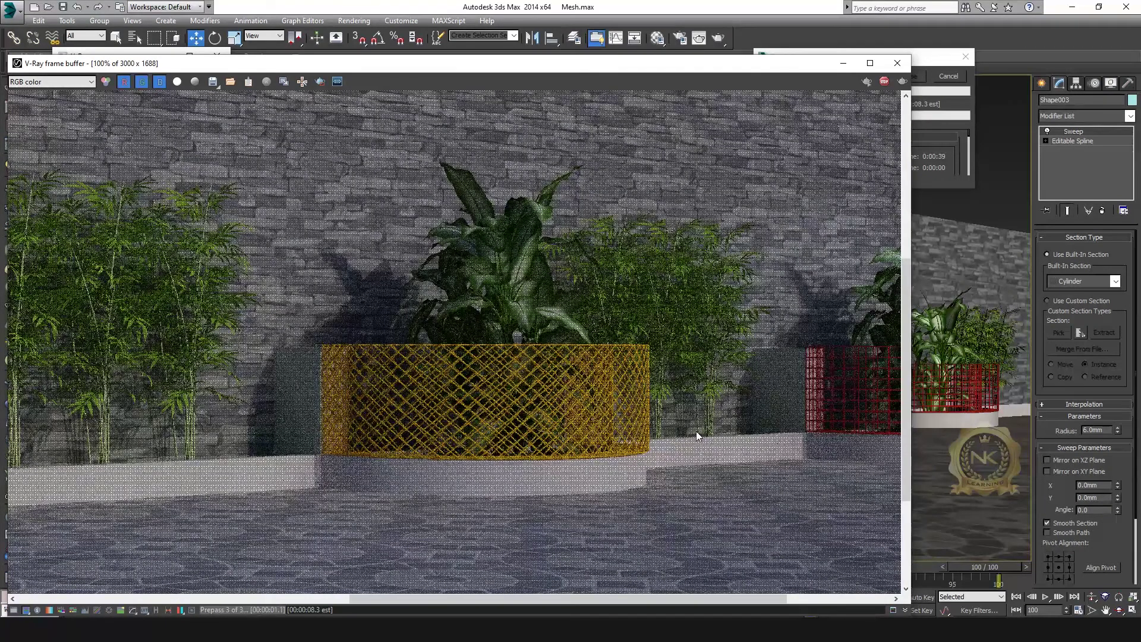
scroll(850, 392, up, 1)
scroll(850, 393, down, 1)
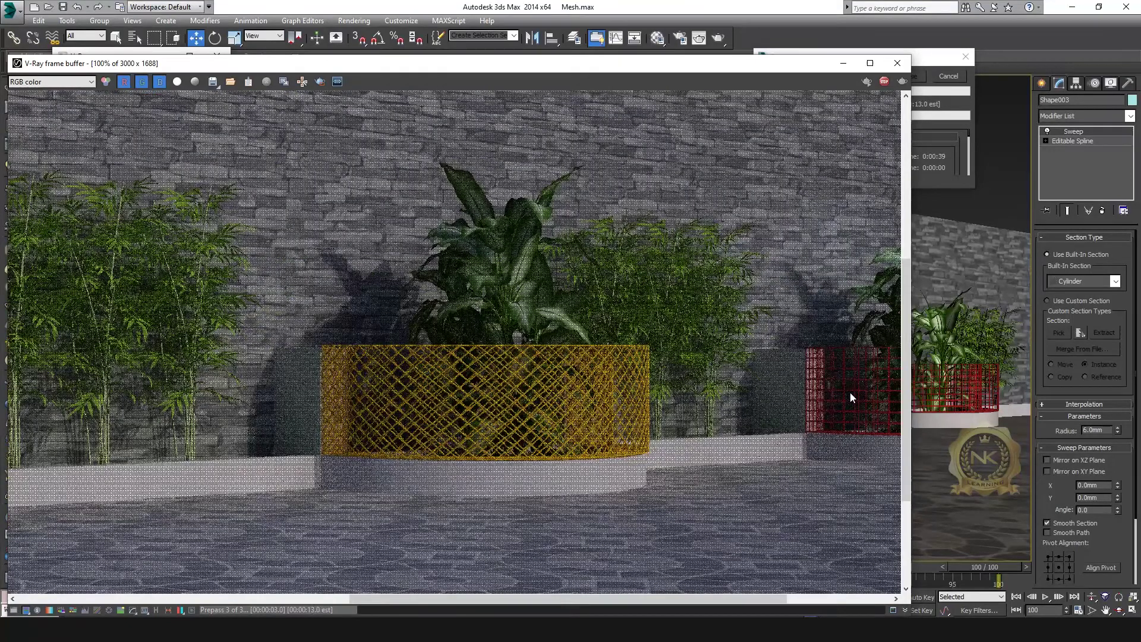
scroll(434, 397, down, 1)
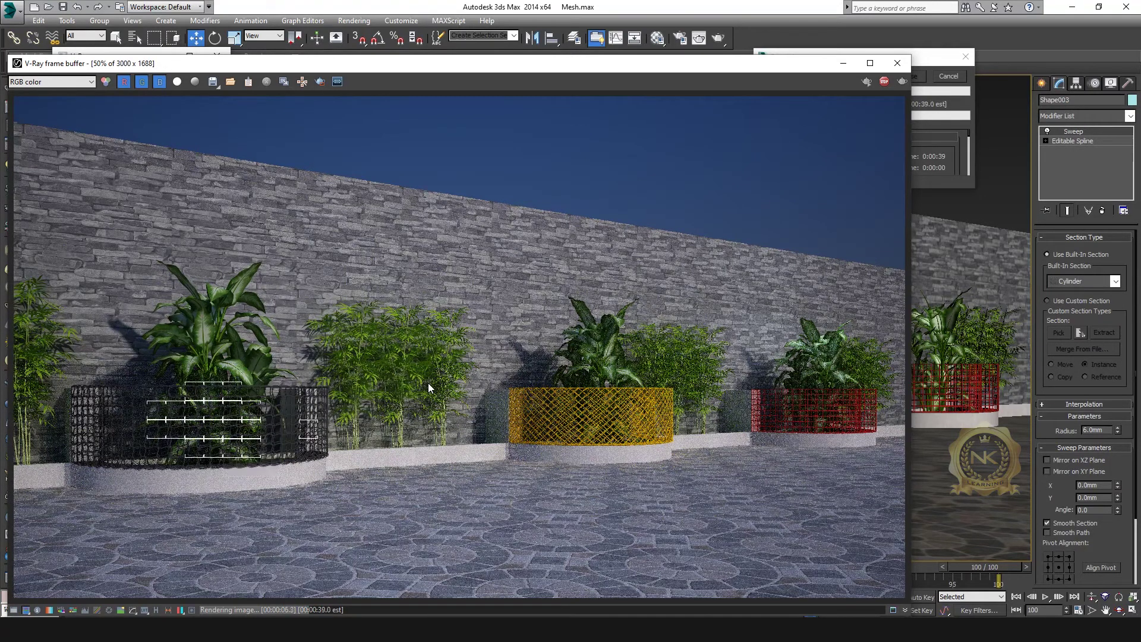
- Examine the dark wire mesh on the nearest planter in the render at up to 200% zoom
scroll(216, 409, up, 1)
scroll(216, 409, up, 1)
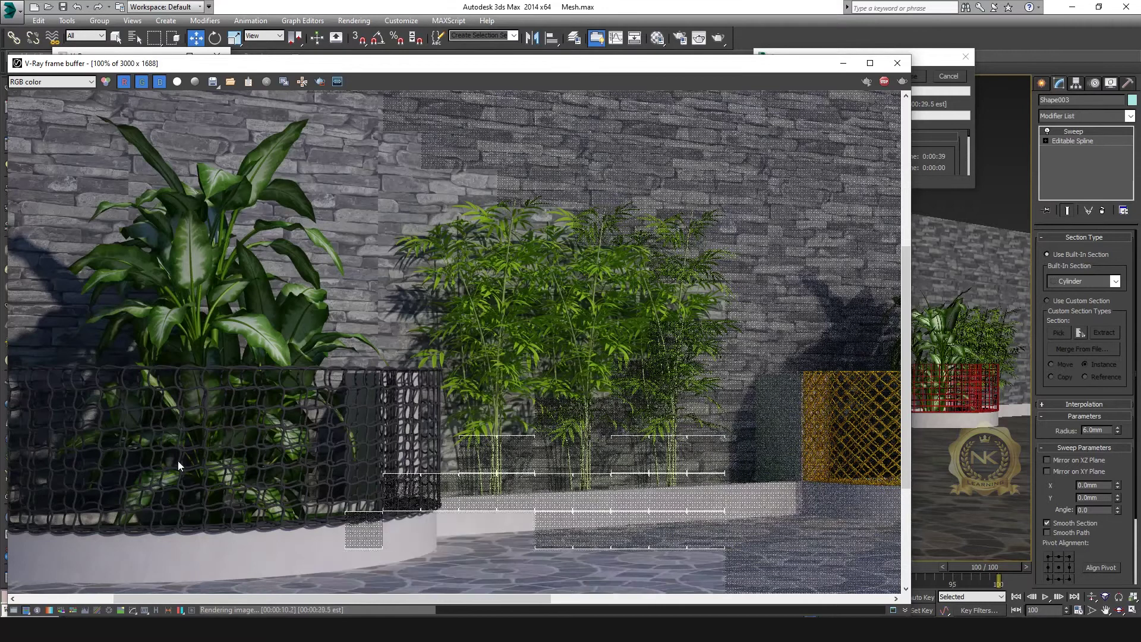
scroll(179, 395, up, 1)
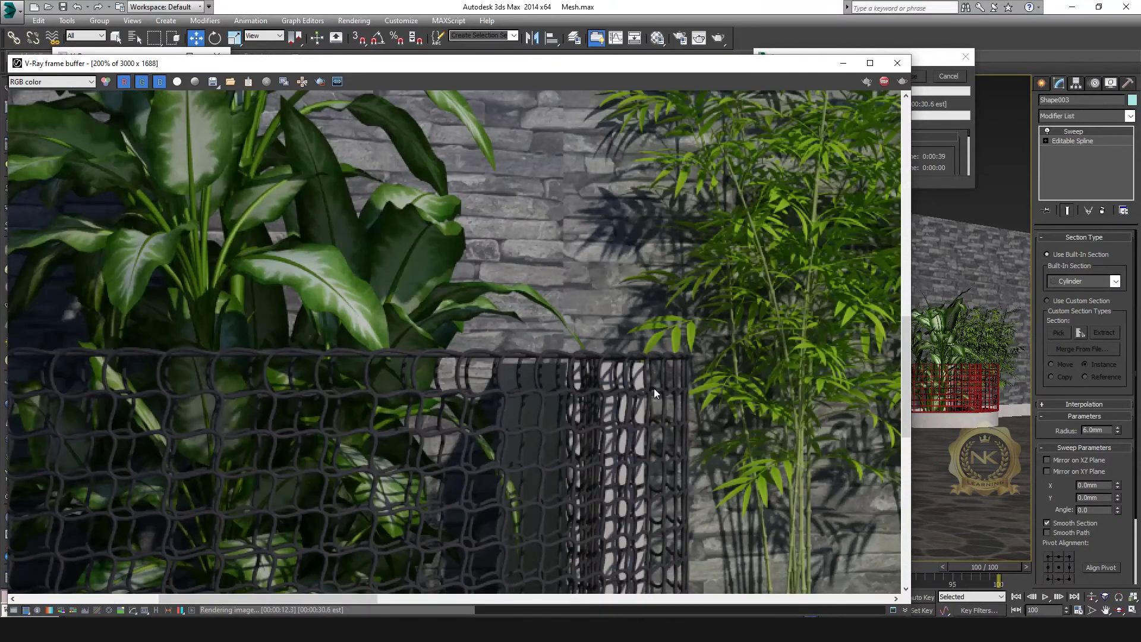
scroll(420, 466, down, 1)
scroll(531, 409, down, 1)
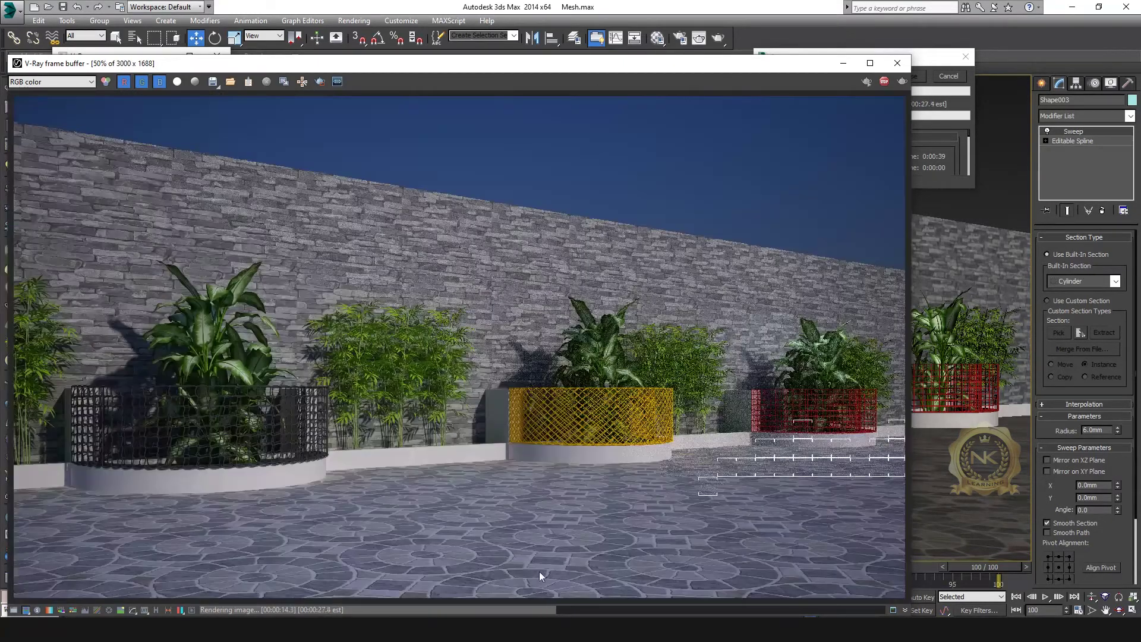
- Examine the yellow and red wire meshes in the render at up to 200% zoom, and return to the full image
scroll(650, 427, up, 1)
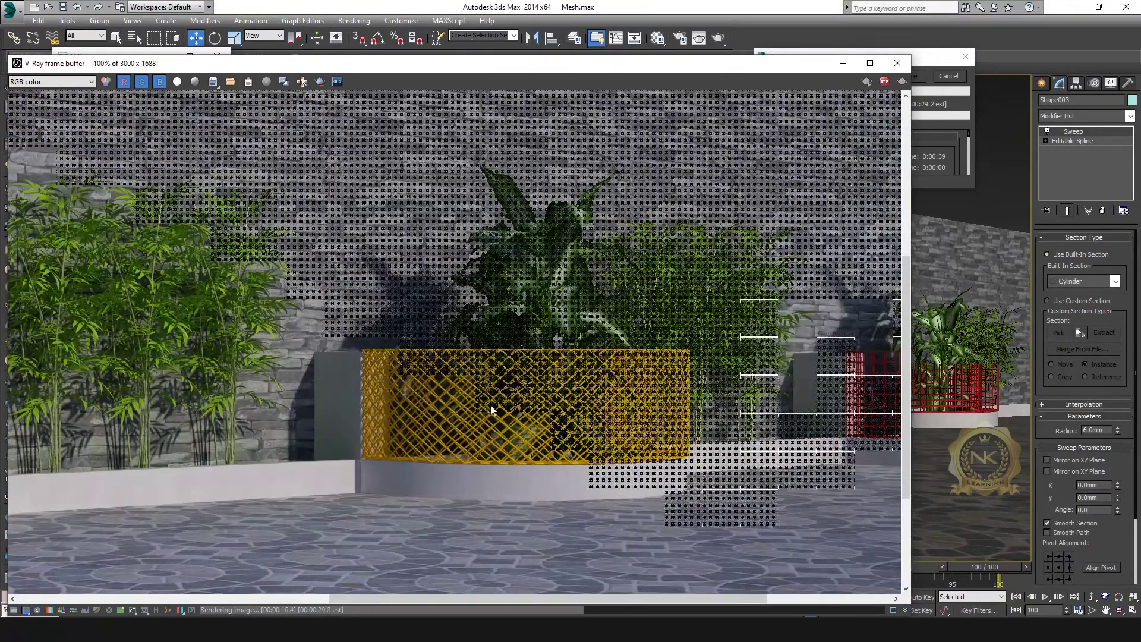
scroll(761, 404, up, 1)
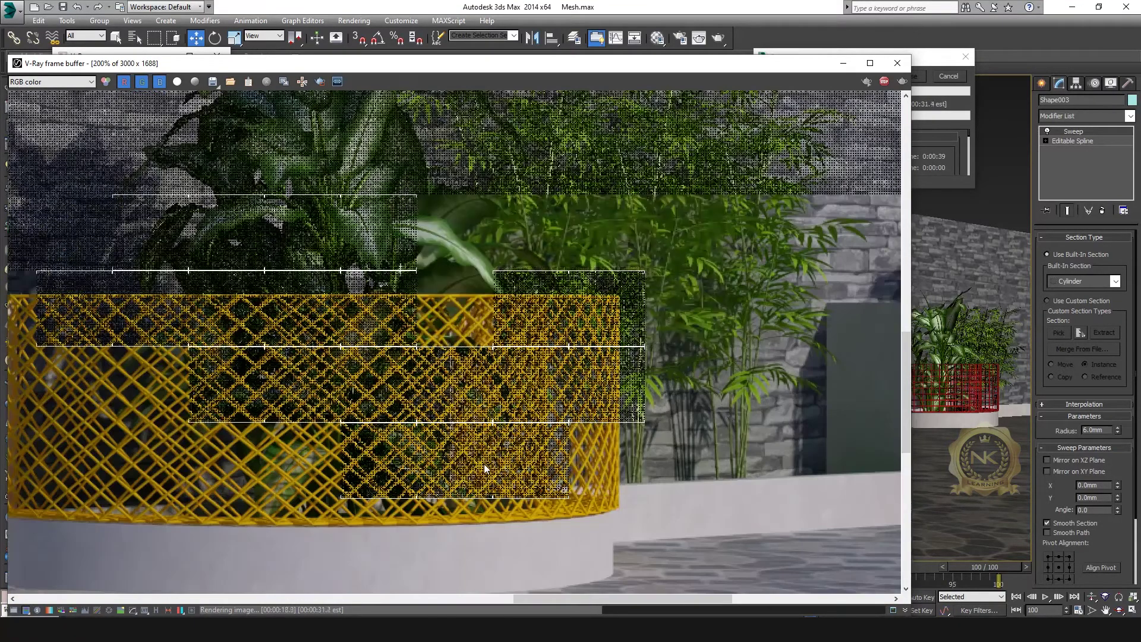
scroll(484, 463, down, 1)
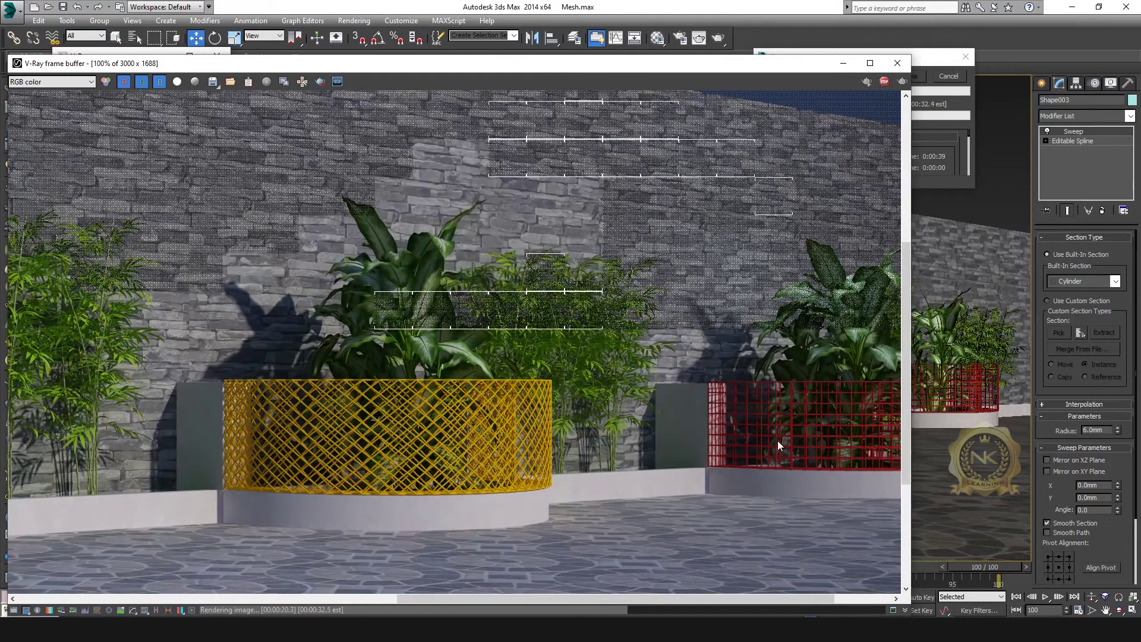
drag(431, 599, 523, 599)
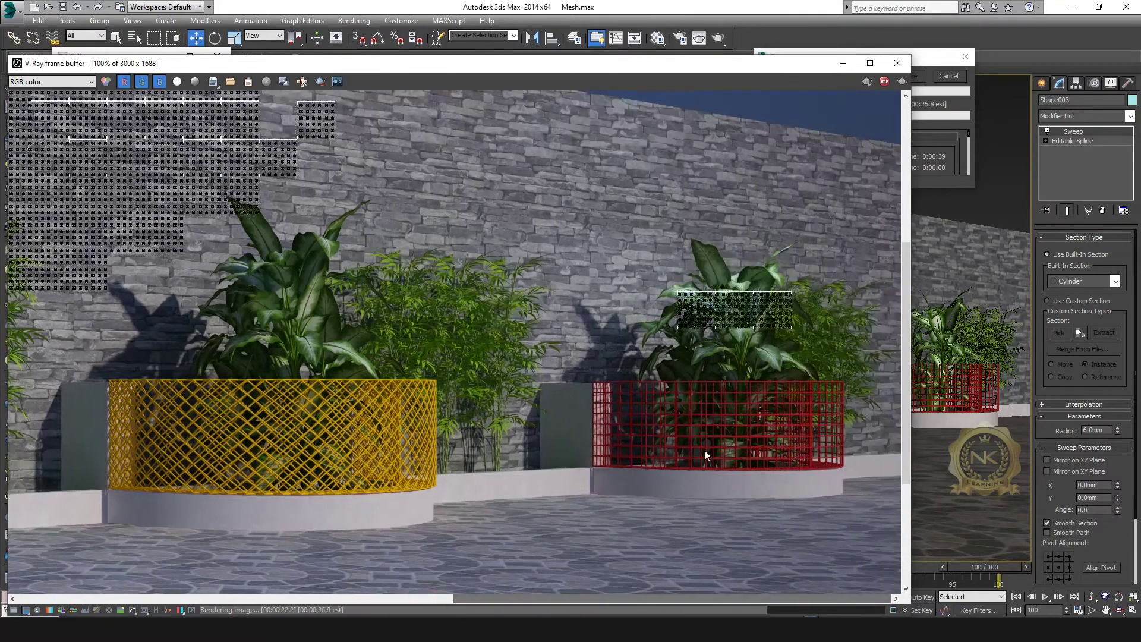
scroll(708, 443, up, 1)
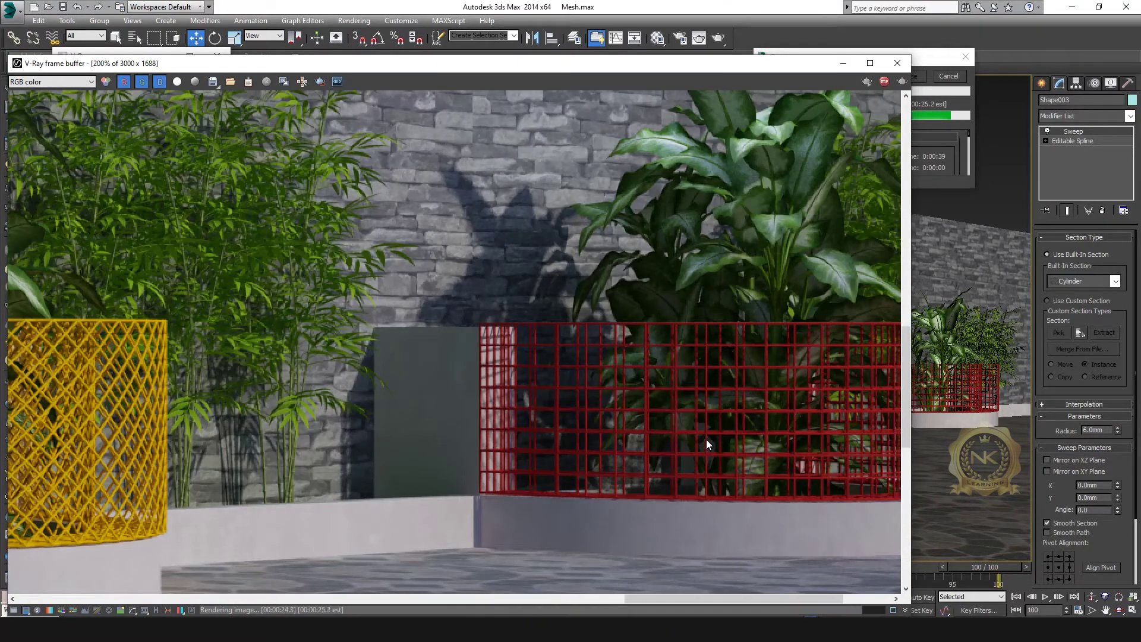
scroll(704, 441, down, 1)
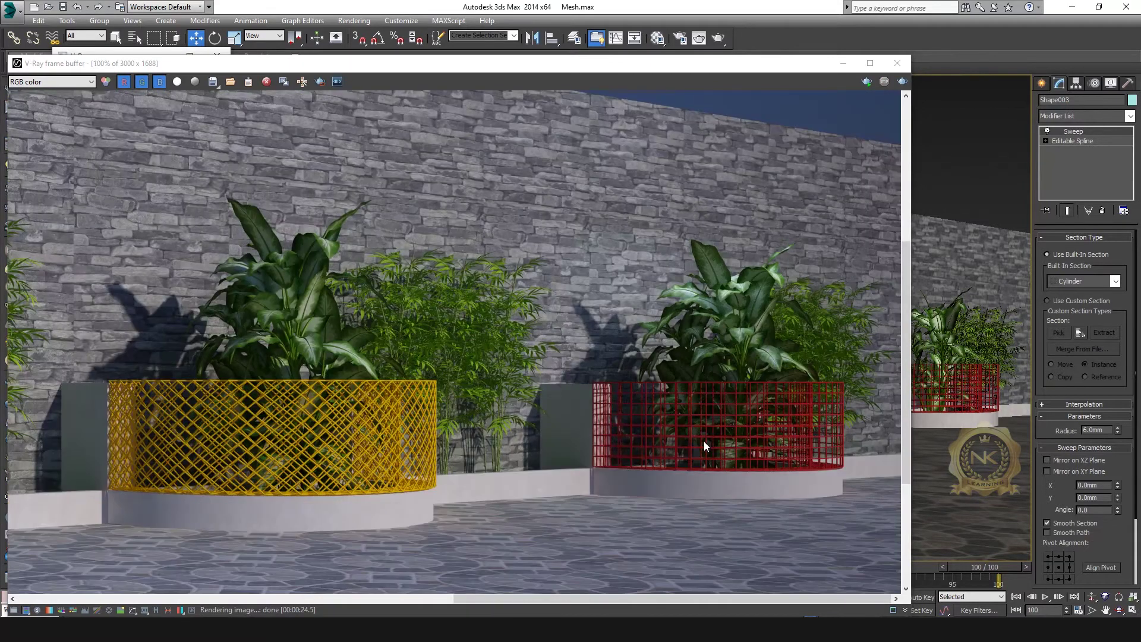
scroll(363, 444, down, 1)
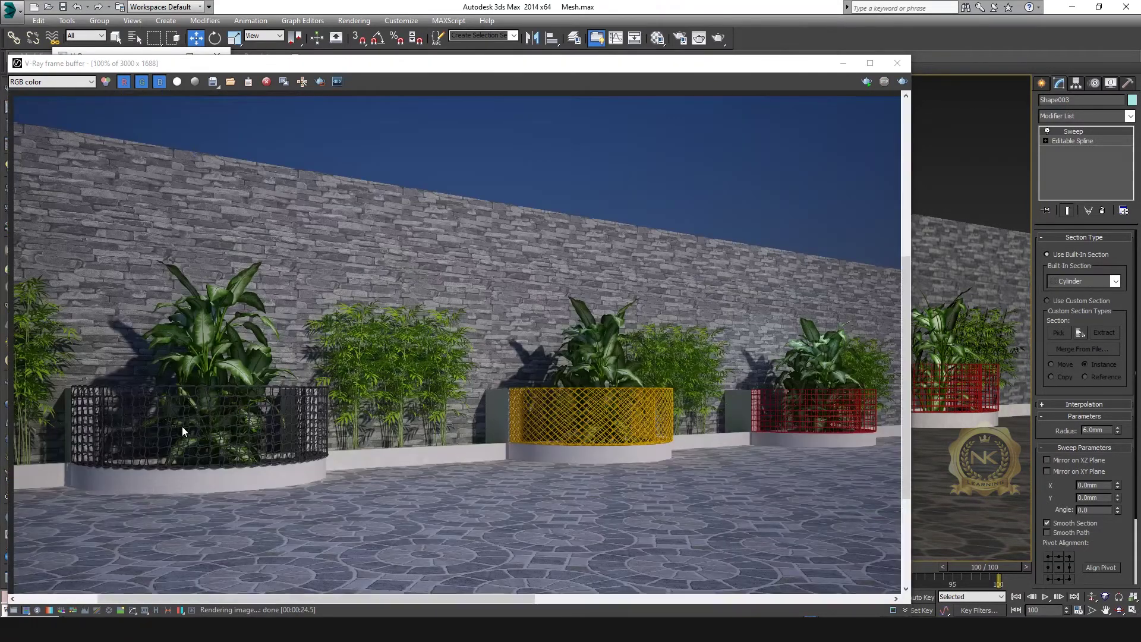
scroll(184, 431, up, 1)
scroll(583, 441, down, 1)
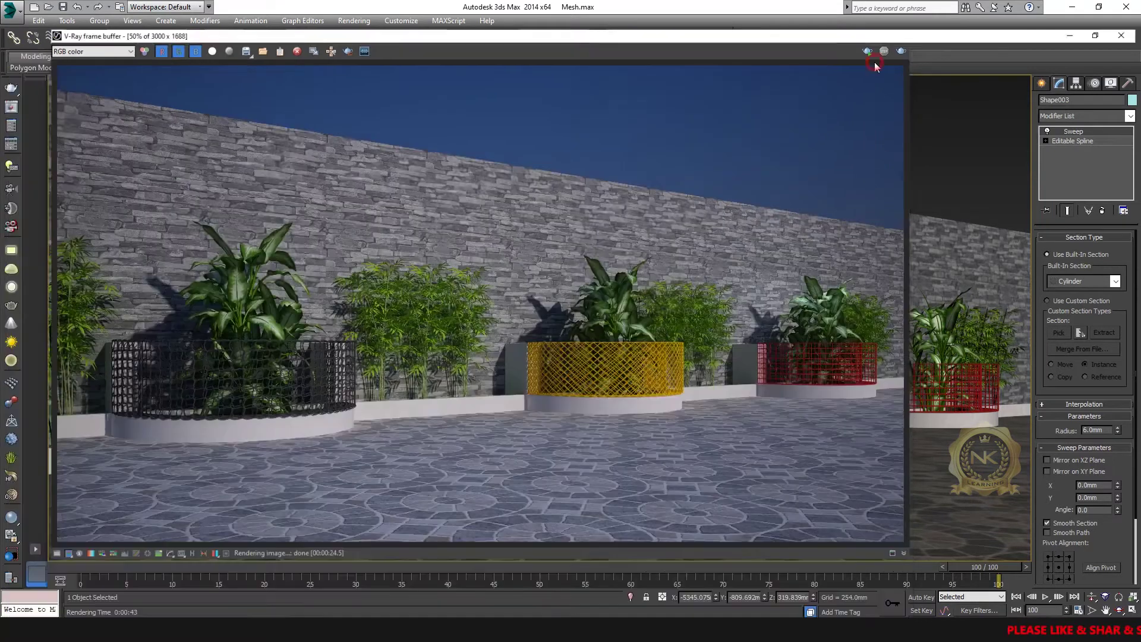
- Maximize the V-Ray frame buffer and review the finished render of all three planters at 50% and 100% zoom
click(874, 63)
scroll(621, 354, up, 1)
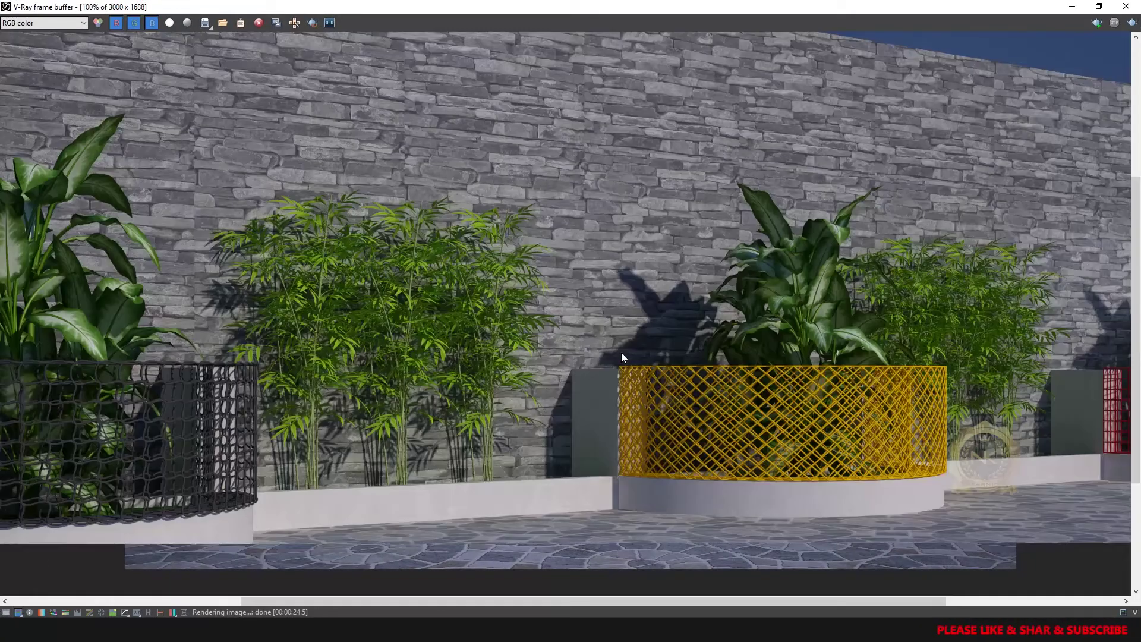
scroll(621, 354, down, 1)
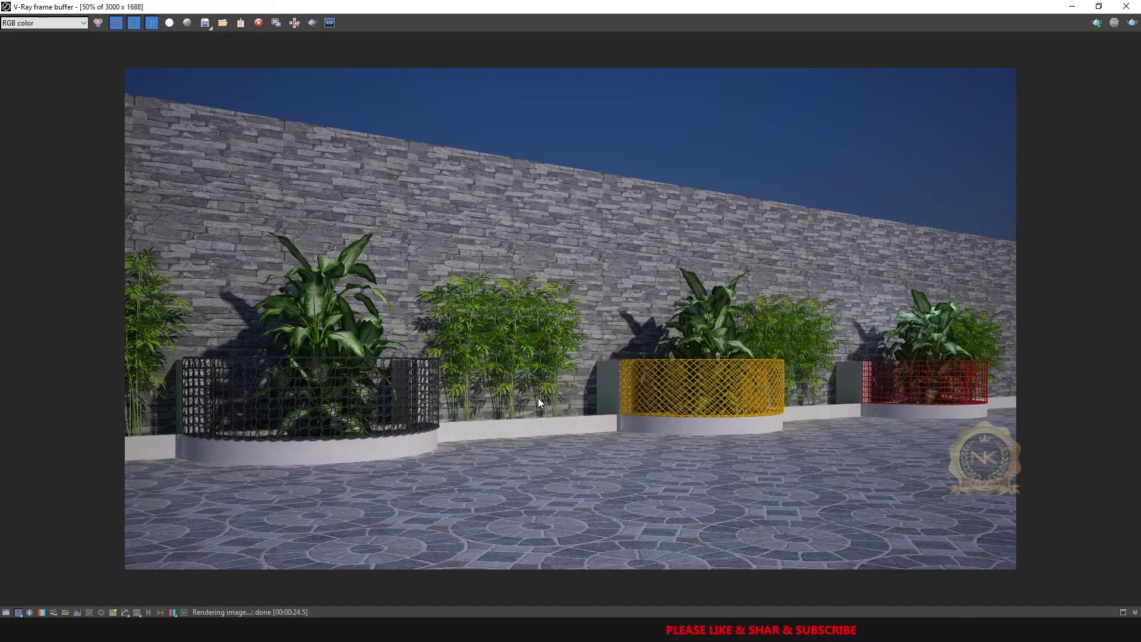
scroll(539, 403, up, 1)
scroll(363, 434, down, 1)
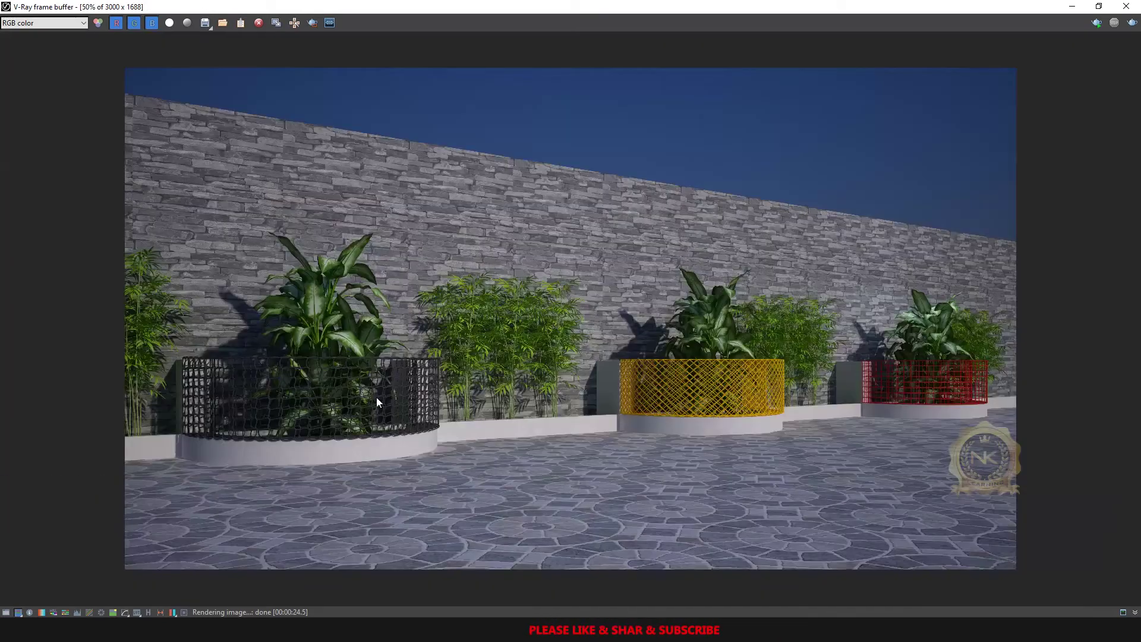